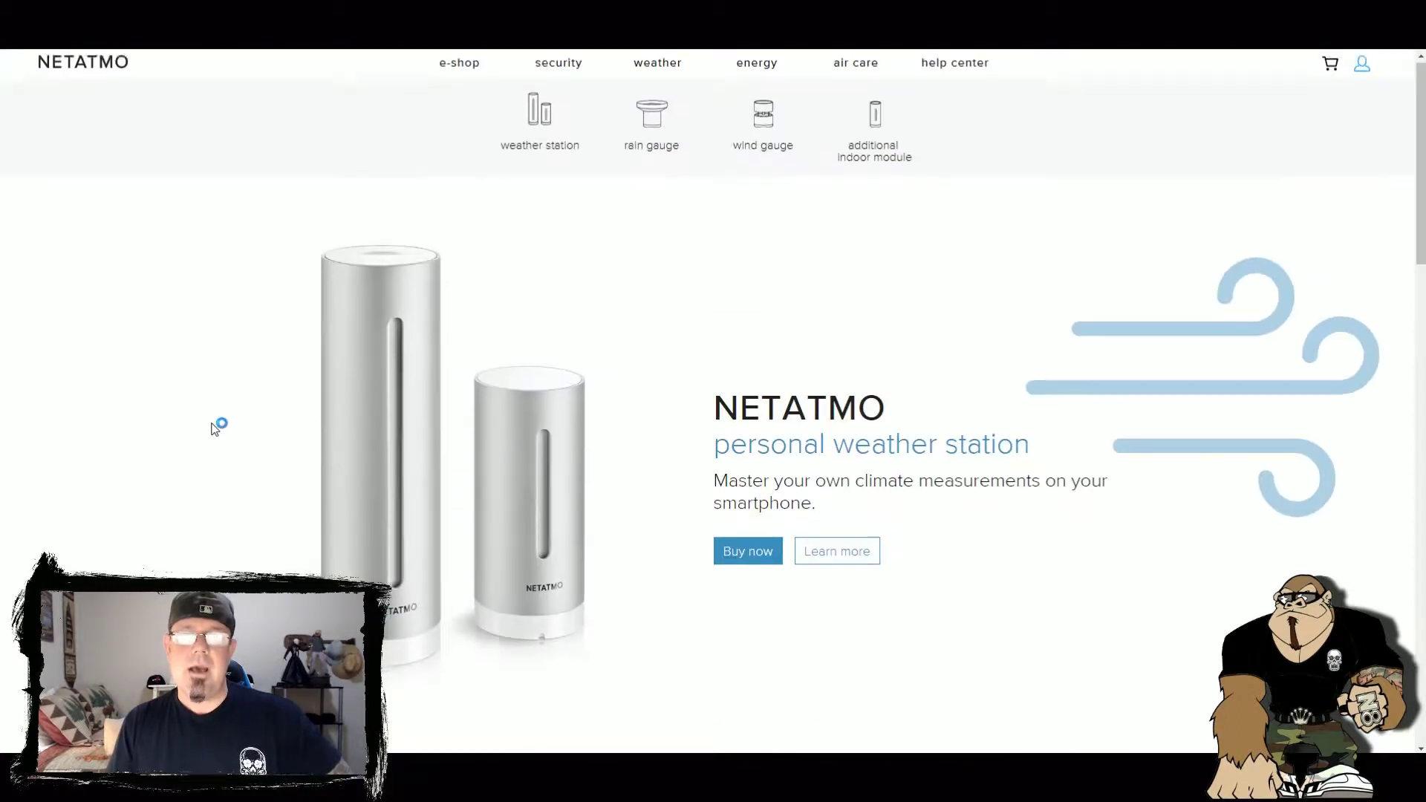
pyautogui.scroll(-1, 209, 422)
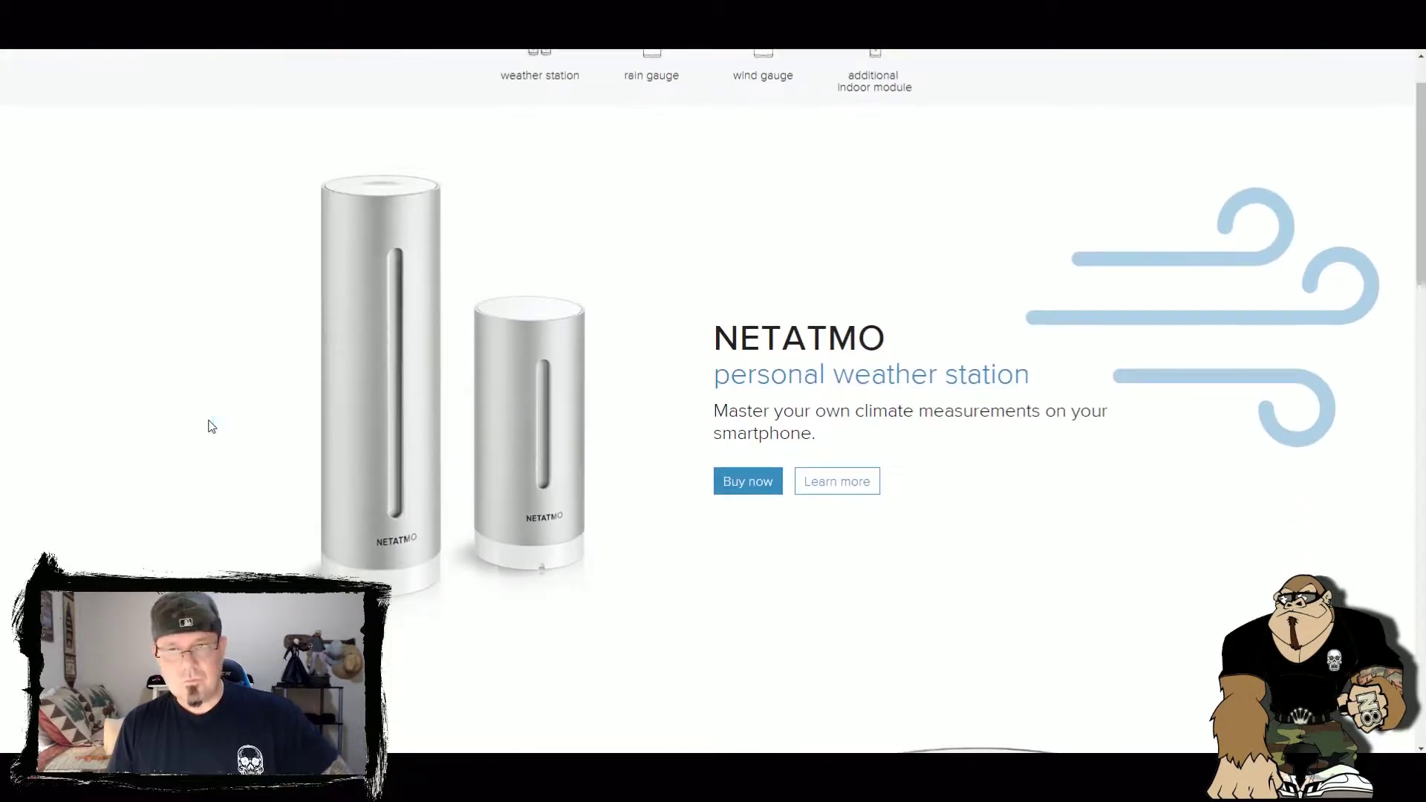
pyautogui.scroll(1, 209, 425)
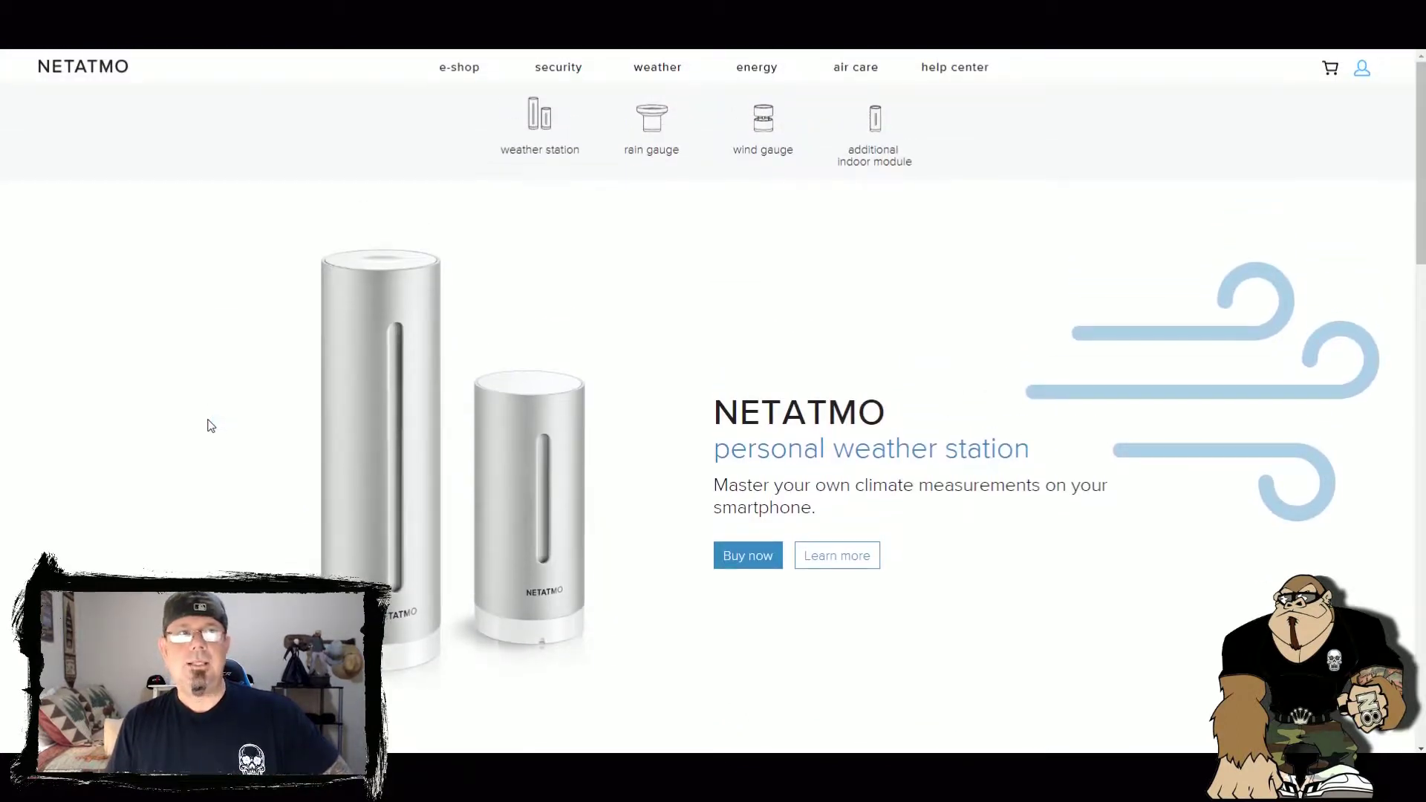
# Step: Review the Big Bear Cabin station's outdoor, rain gauge and indoor base readings together with their daily charts
pyautogui.moveTo(410, 435)
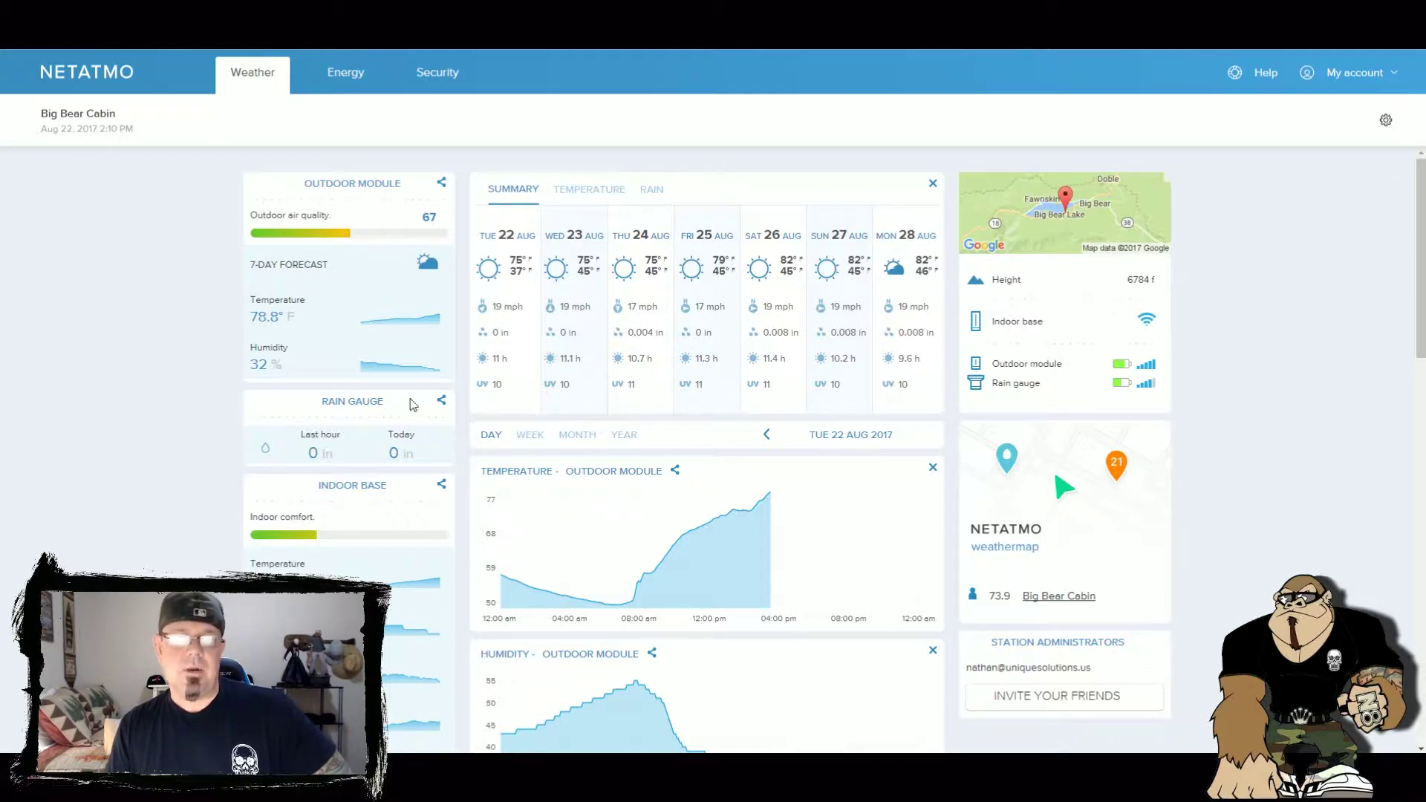
pyautogui.scroll(-1, 349, 375)
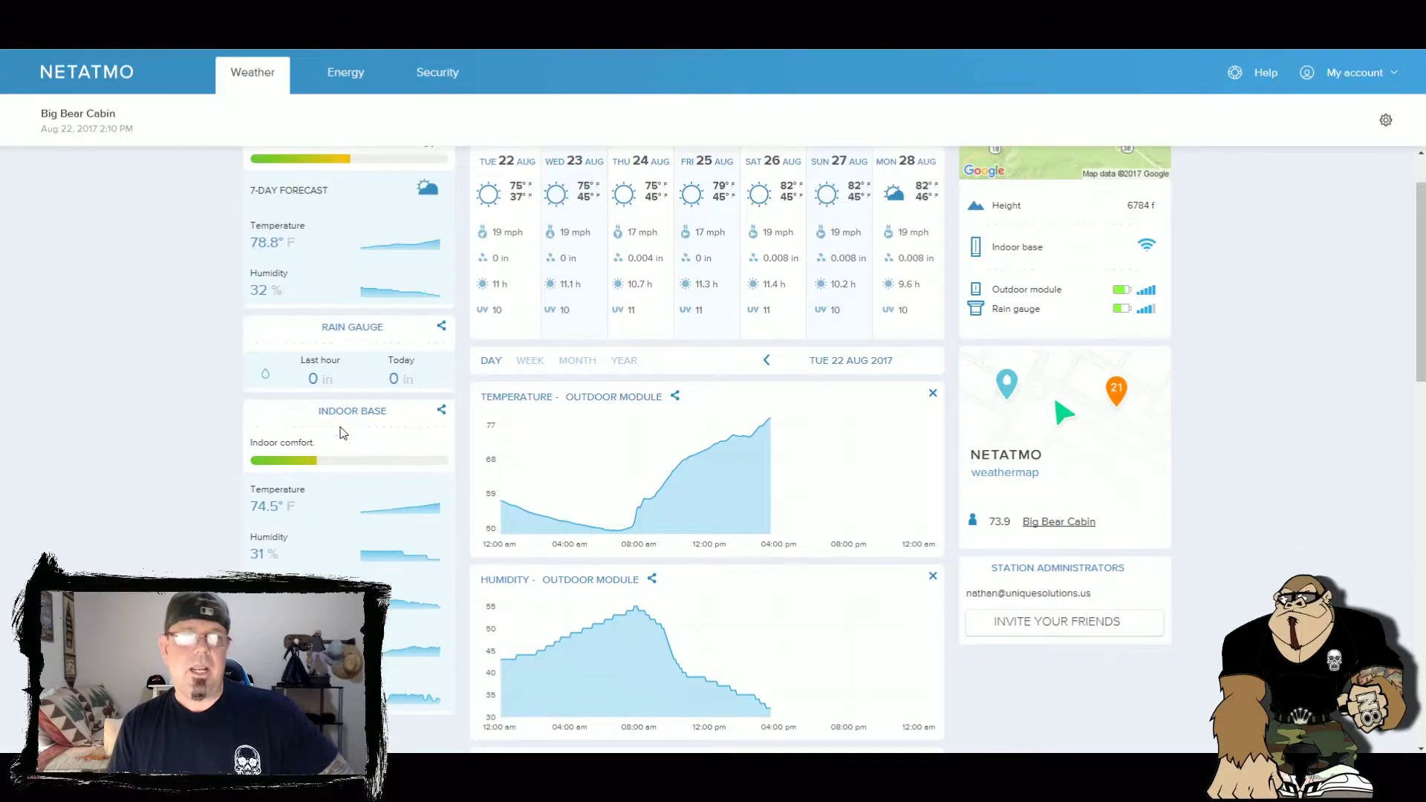
pyautogui.scroll(-1, 349, 380)
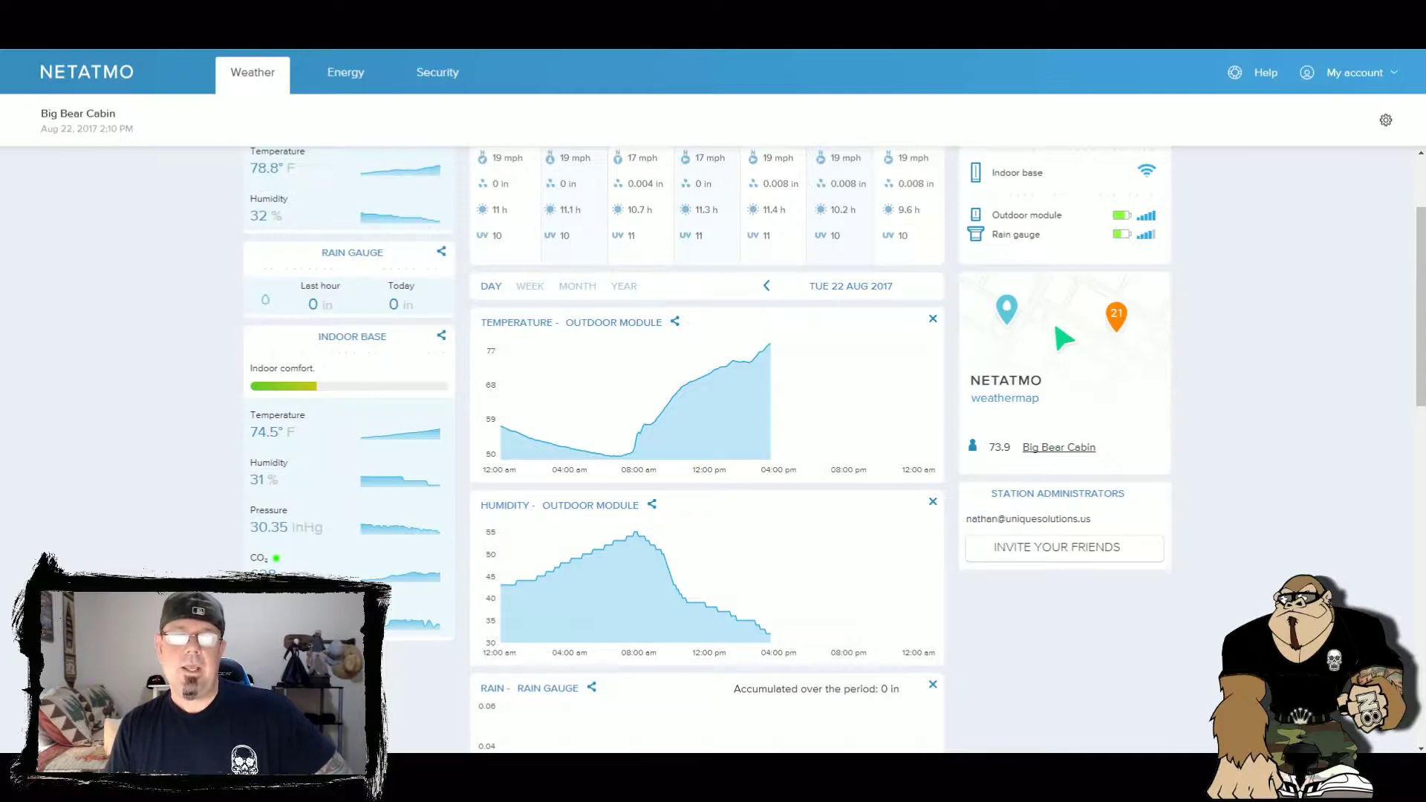
pyautogui.scroll(-14, 1055, 328)
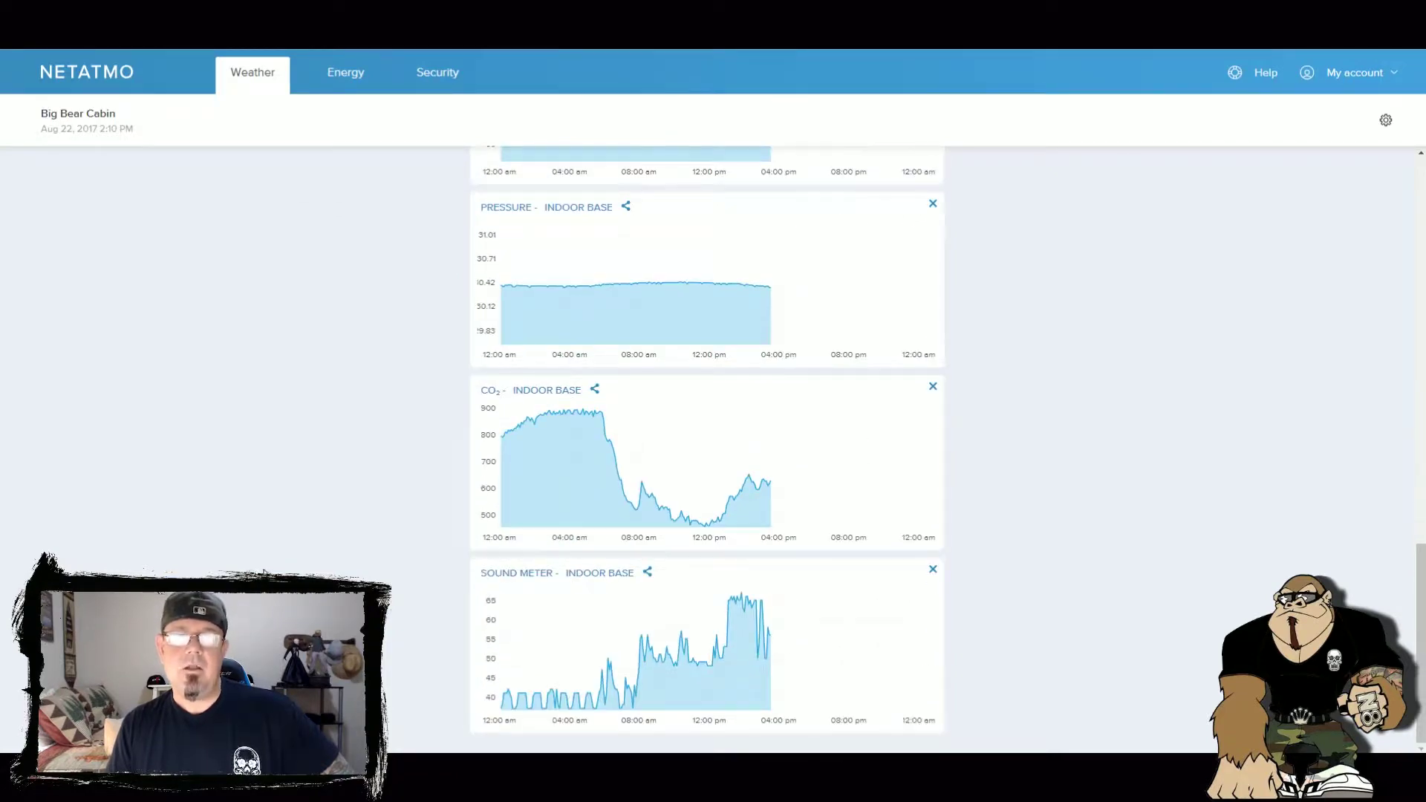
pyautogui.scroll(12, 259, 570)
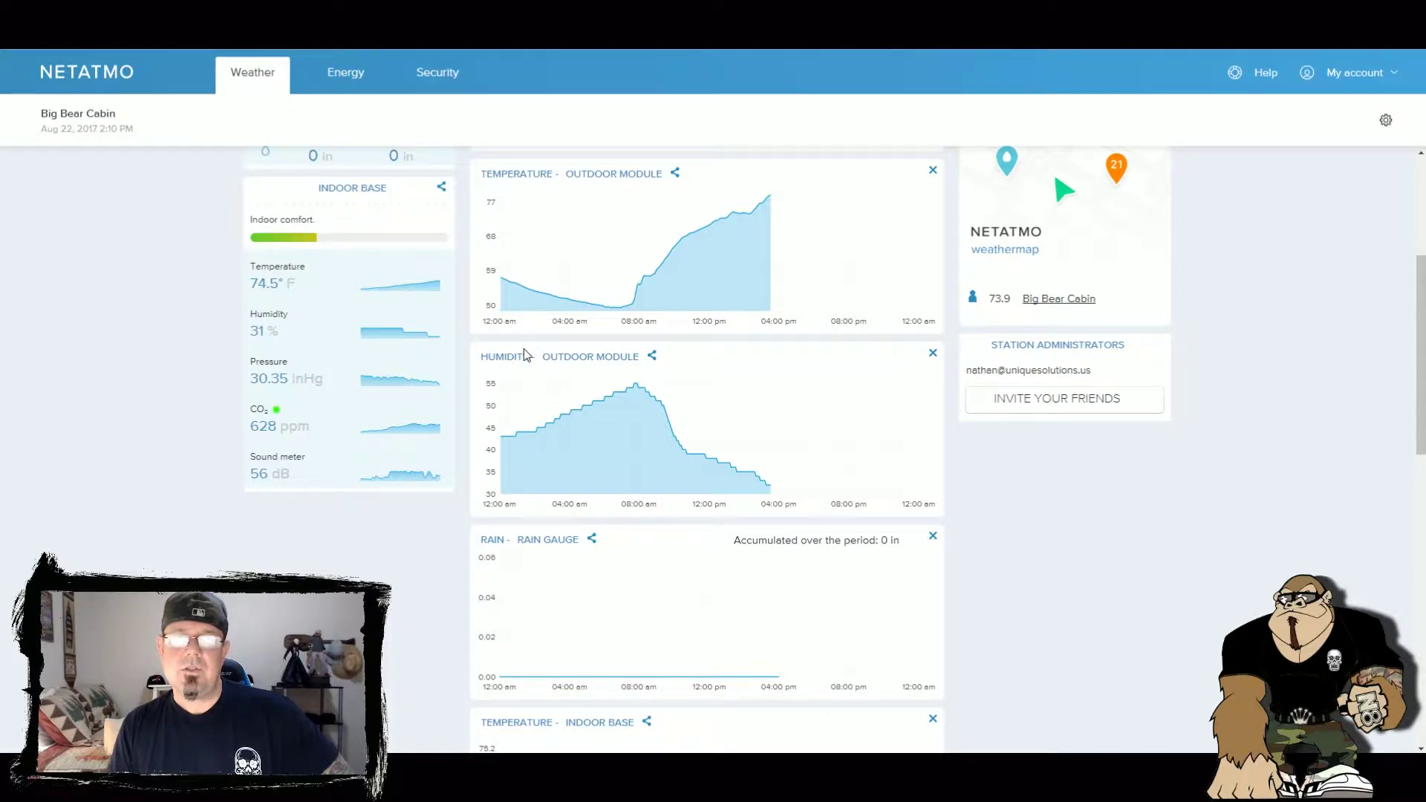
pyautogui.scroll(4, 520, 349)
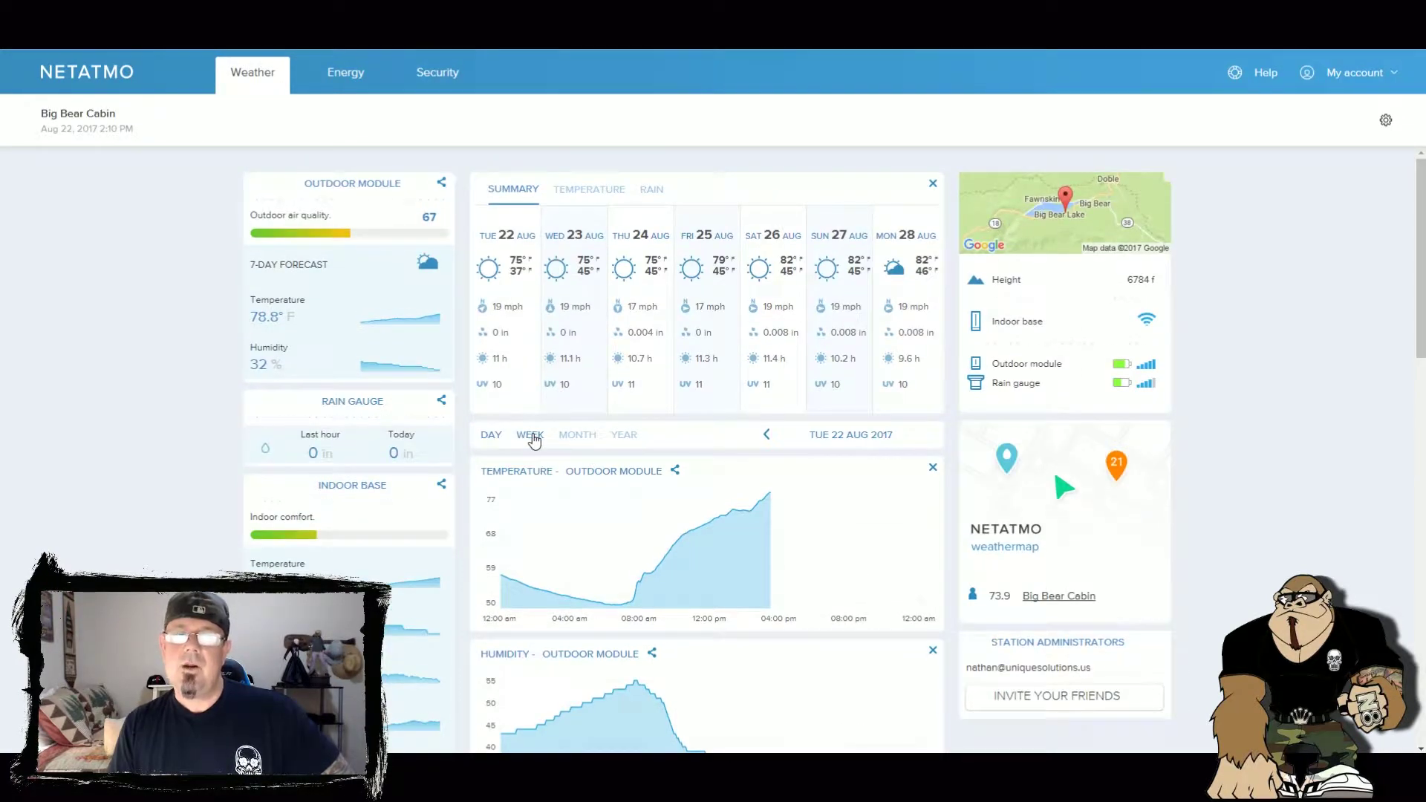
# Step: Show the station charts by week, month and finally year, and look through the yearly charts of all modules
pyautogui.click(531, 438)
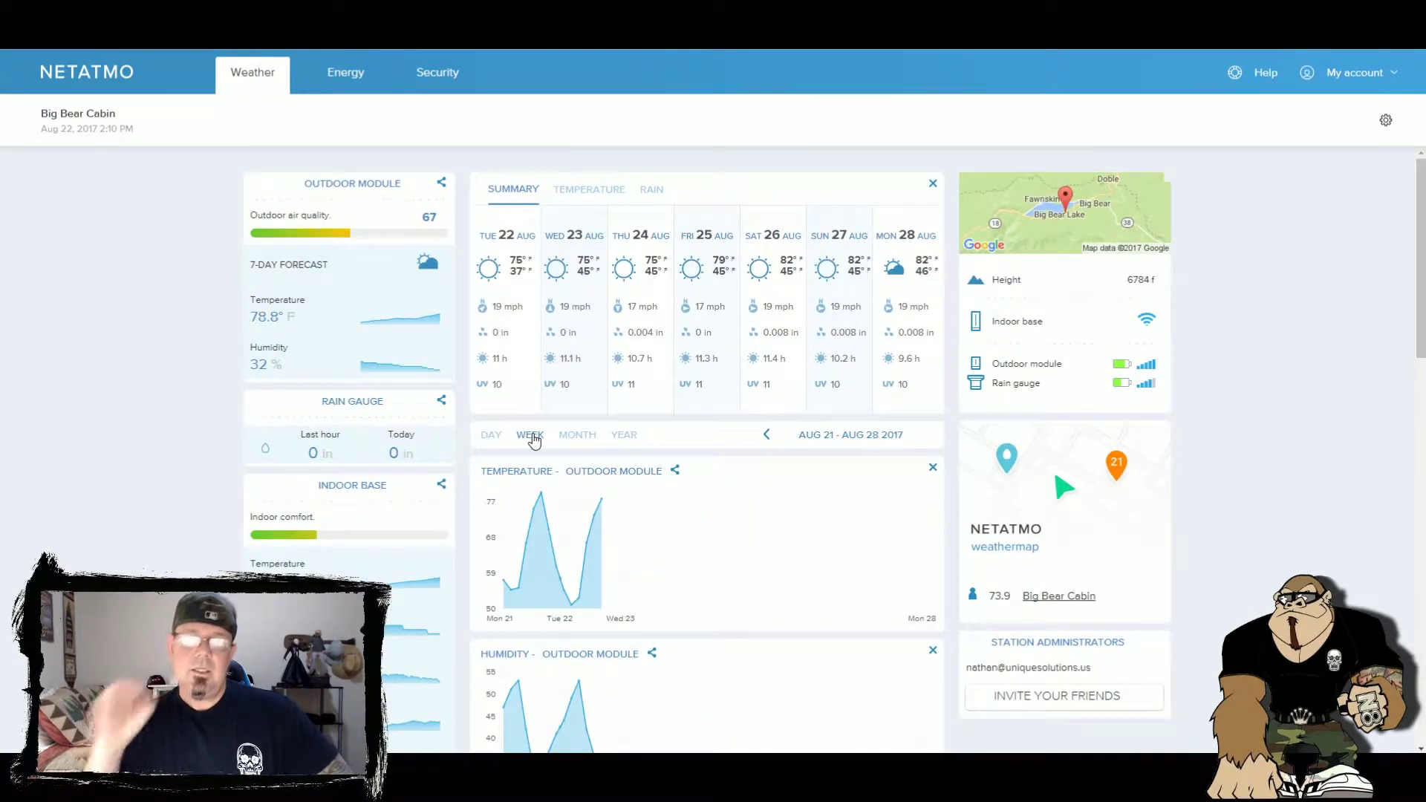
pyautogui.click(591, 441)
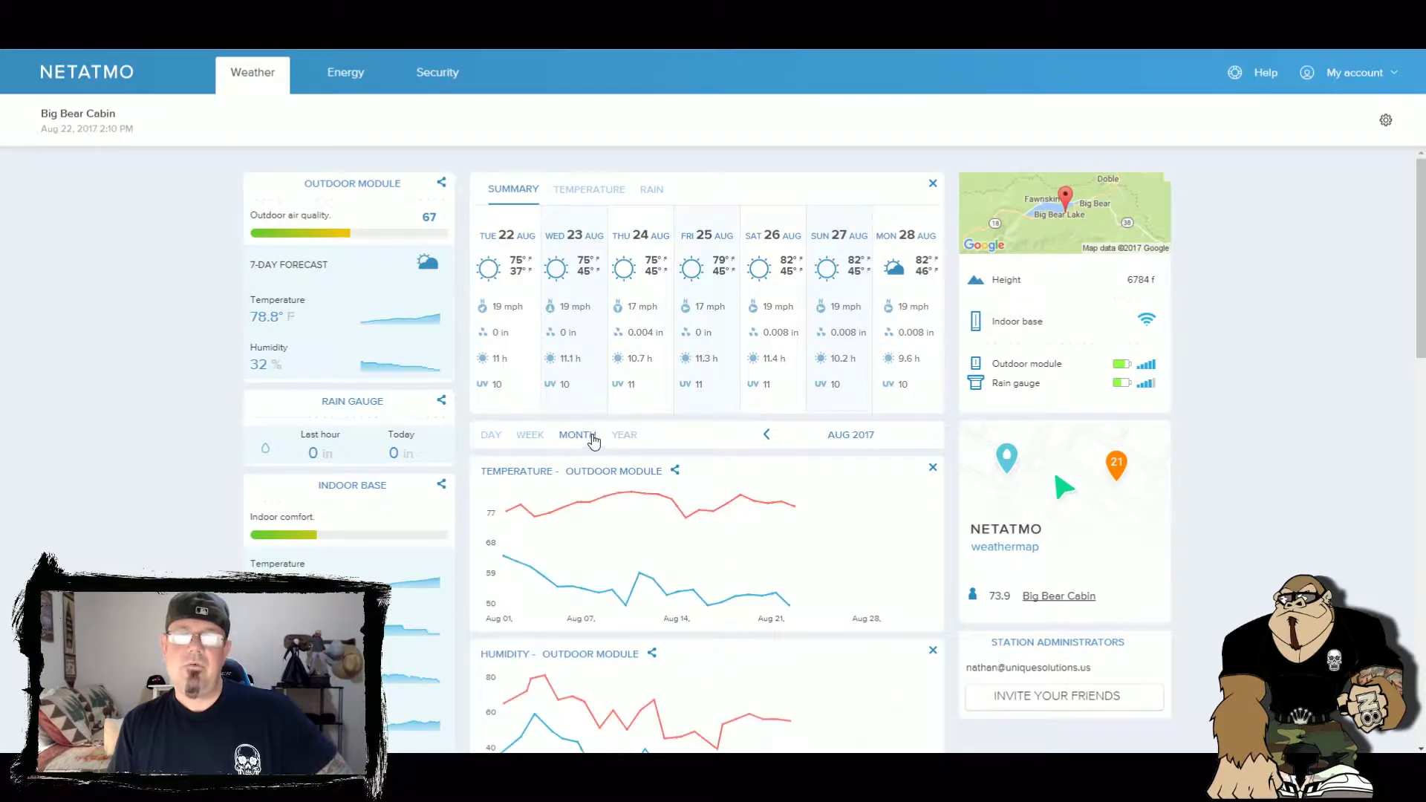
pyautogui.click(624, 437)
pyautogui.scroll(-10, 694, 522)
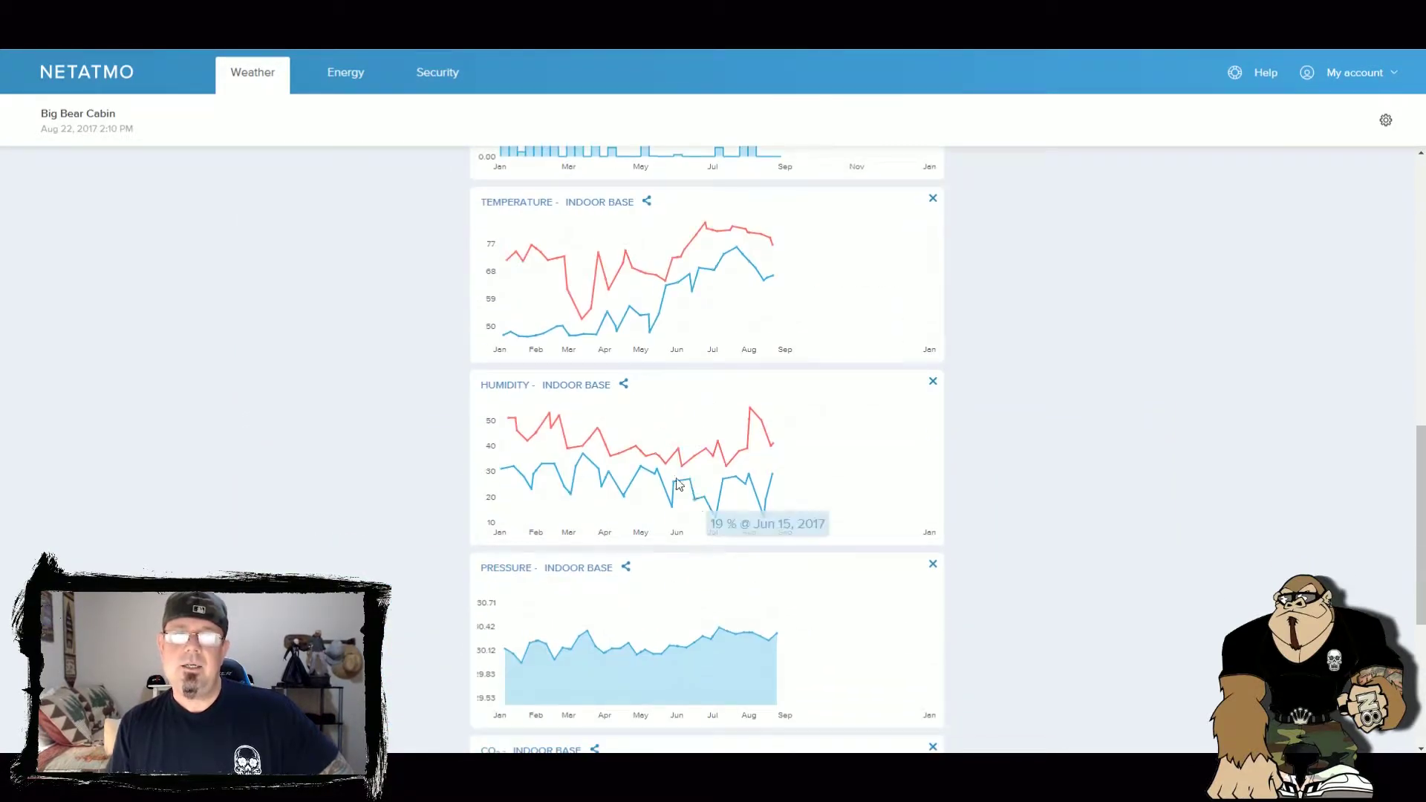
pyautogui.scroll(-5, 637, 384)
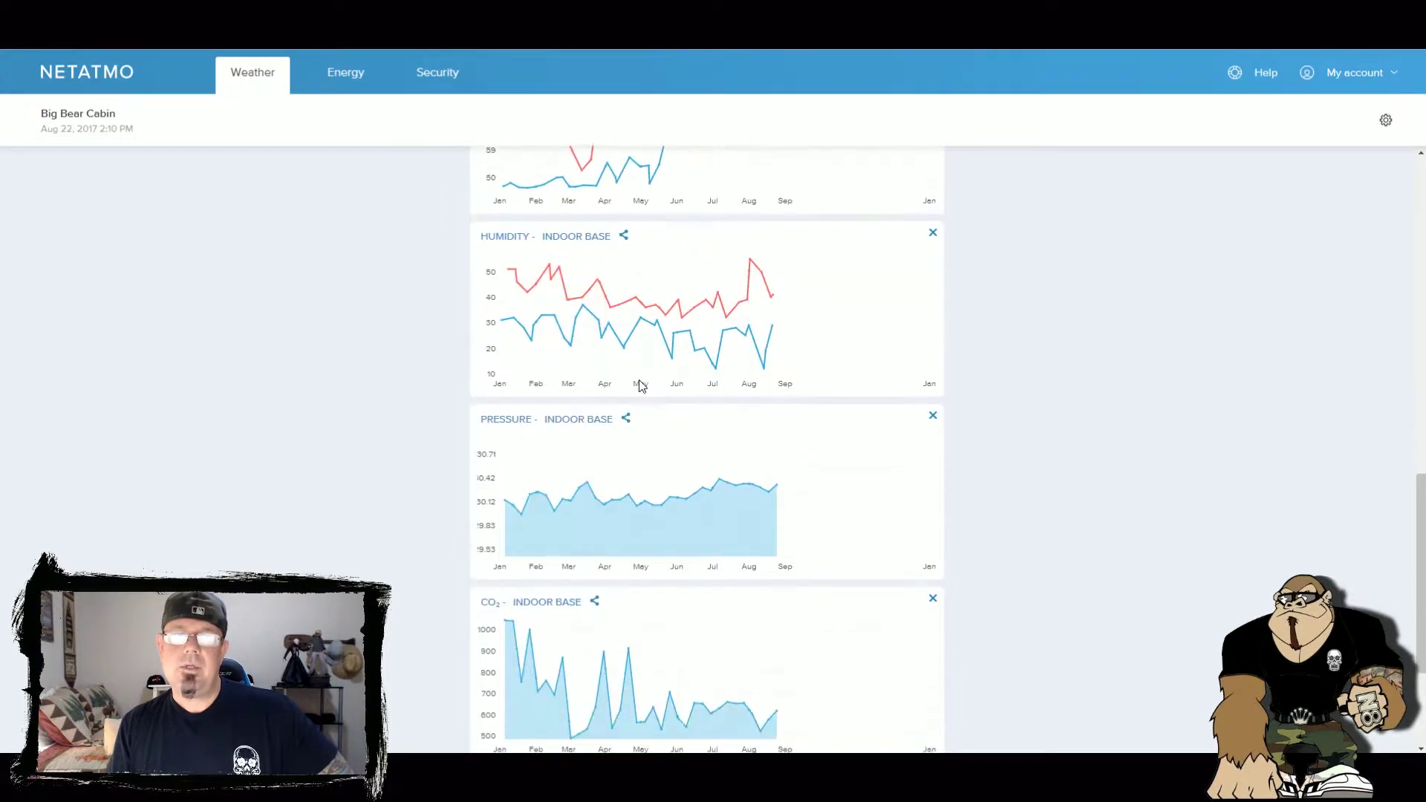
pyautogui.scroll(10, 640, 384)
pyautogui.scroll(2, 641, 386)
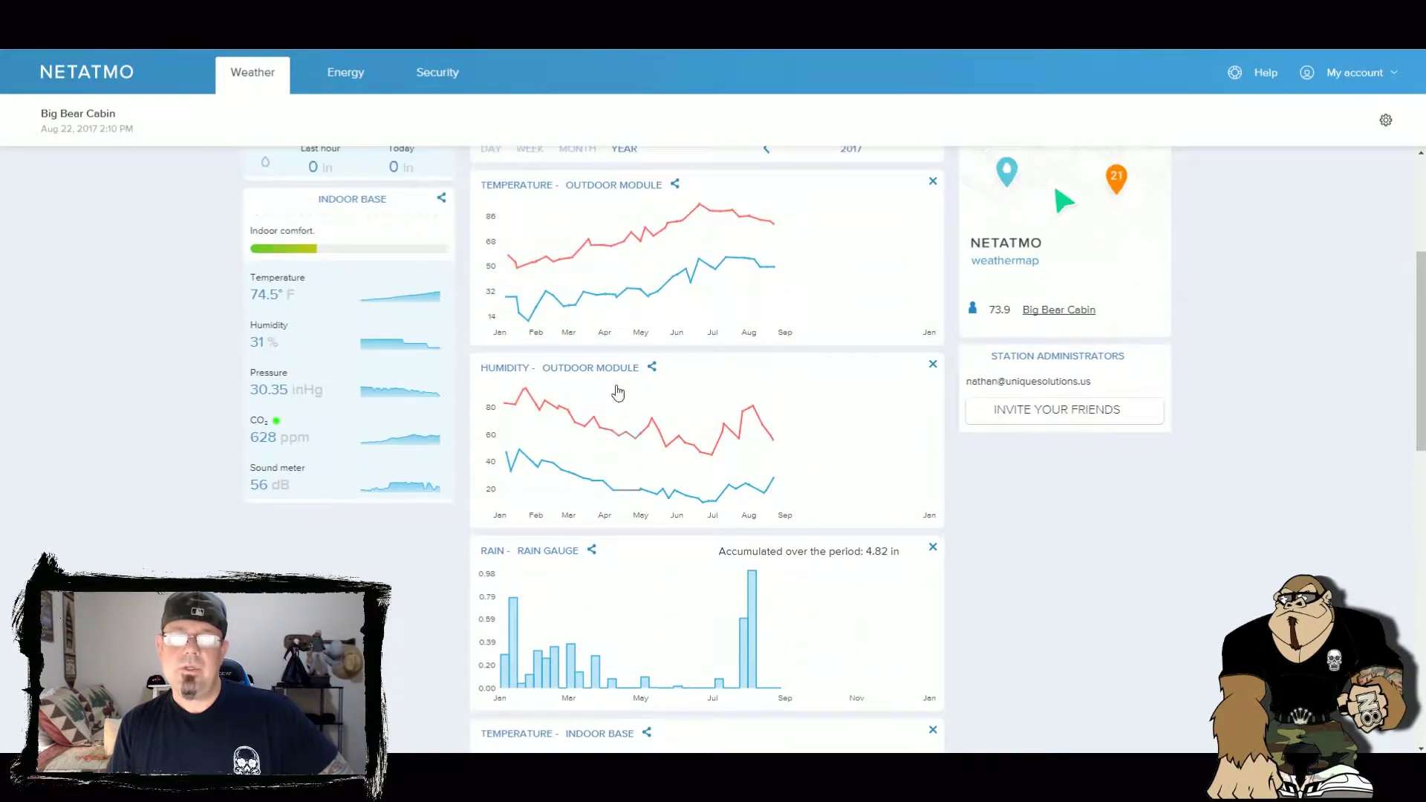
# Step: Examine the outdoor module's January humidity and its January and June high and low temperatures on the yearly charts
pyautogui.moveTo(504, 410)
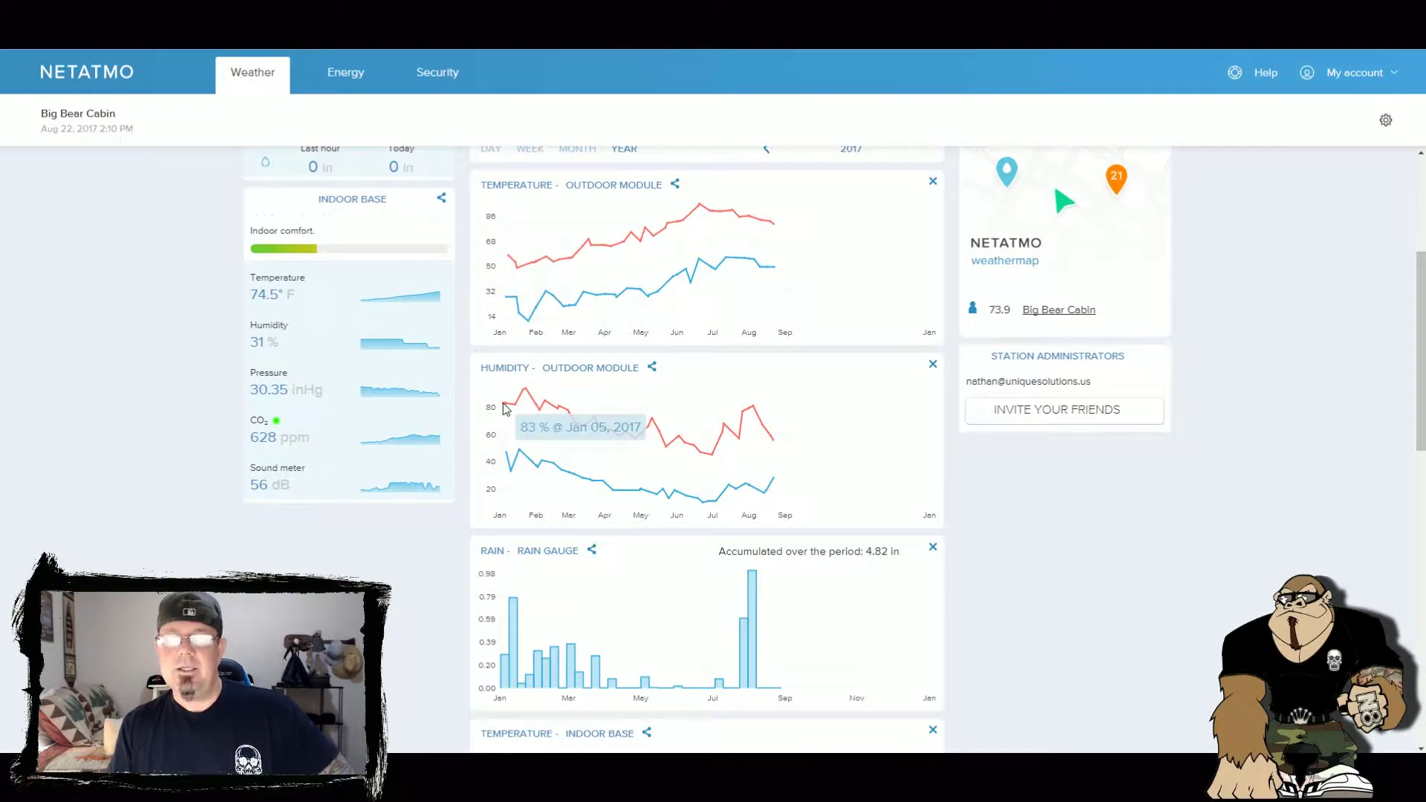
pyautogui.scroll(1, 503, 410)
pyautogui.moveTo(508, 334)
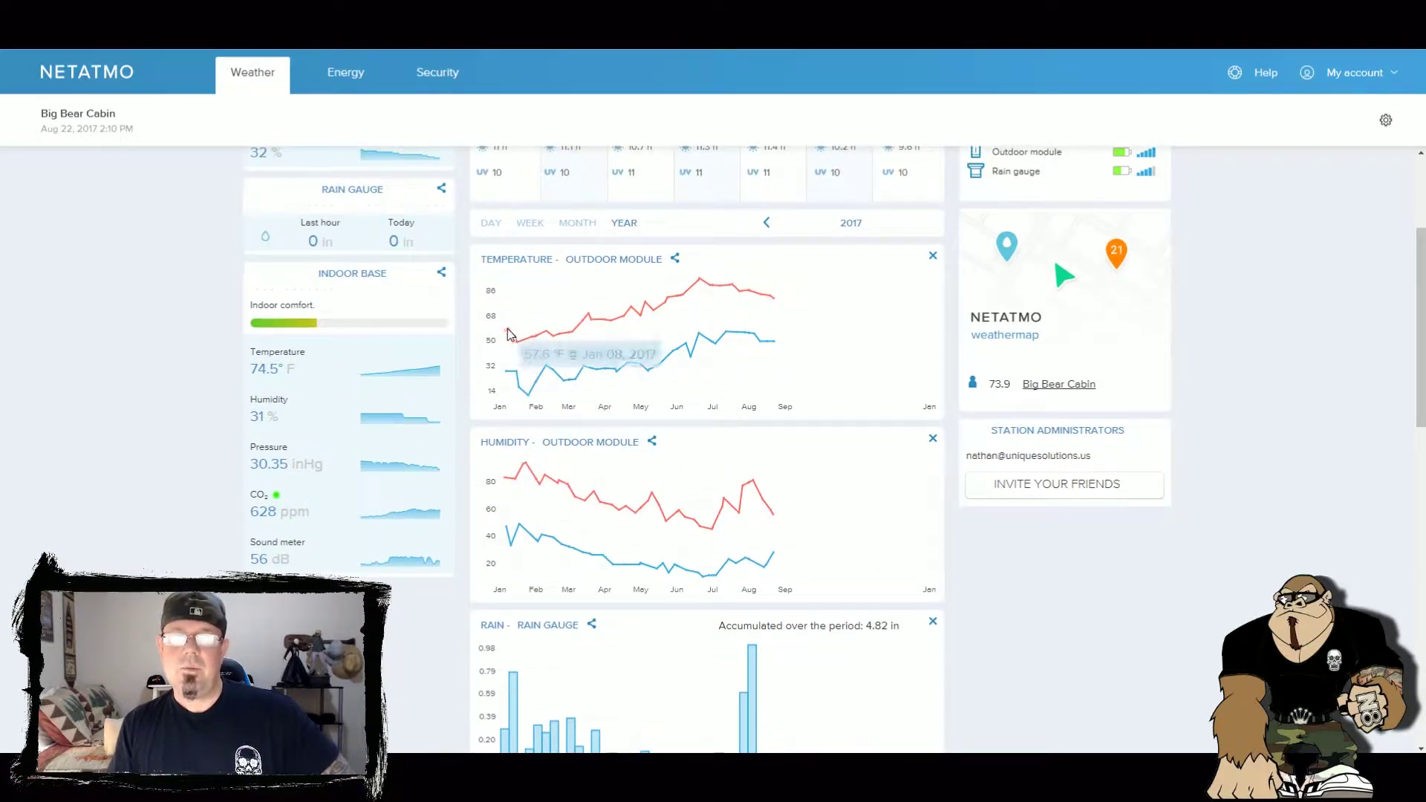
pyautogui.moveTo(510, 376)
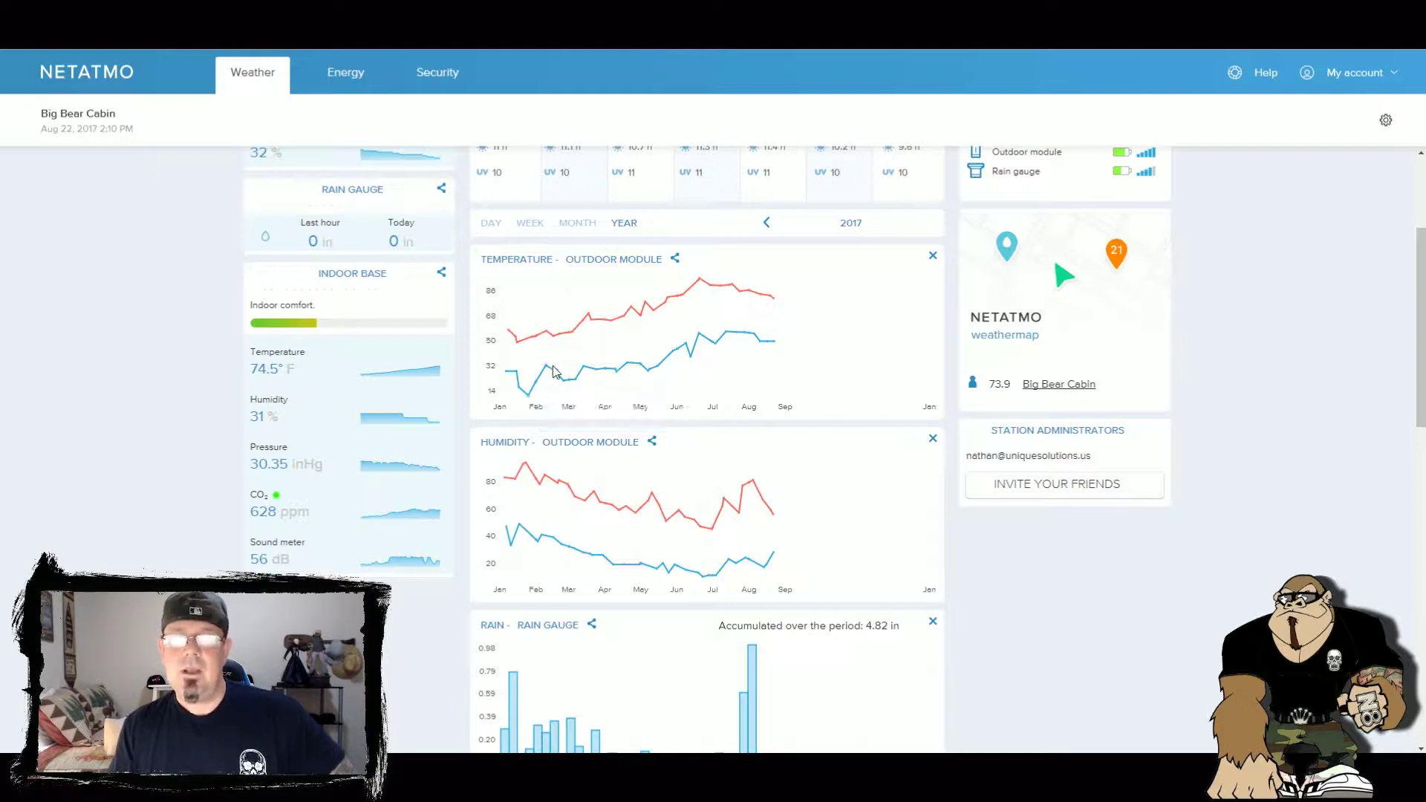
pyautogui.moveTo(702, 284)
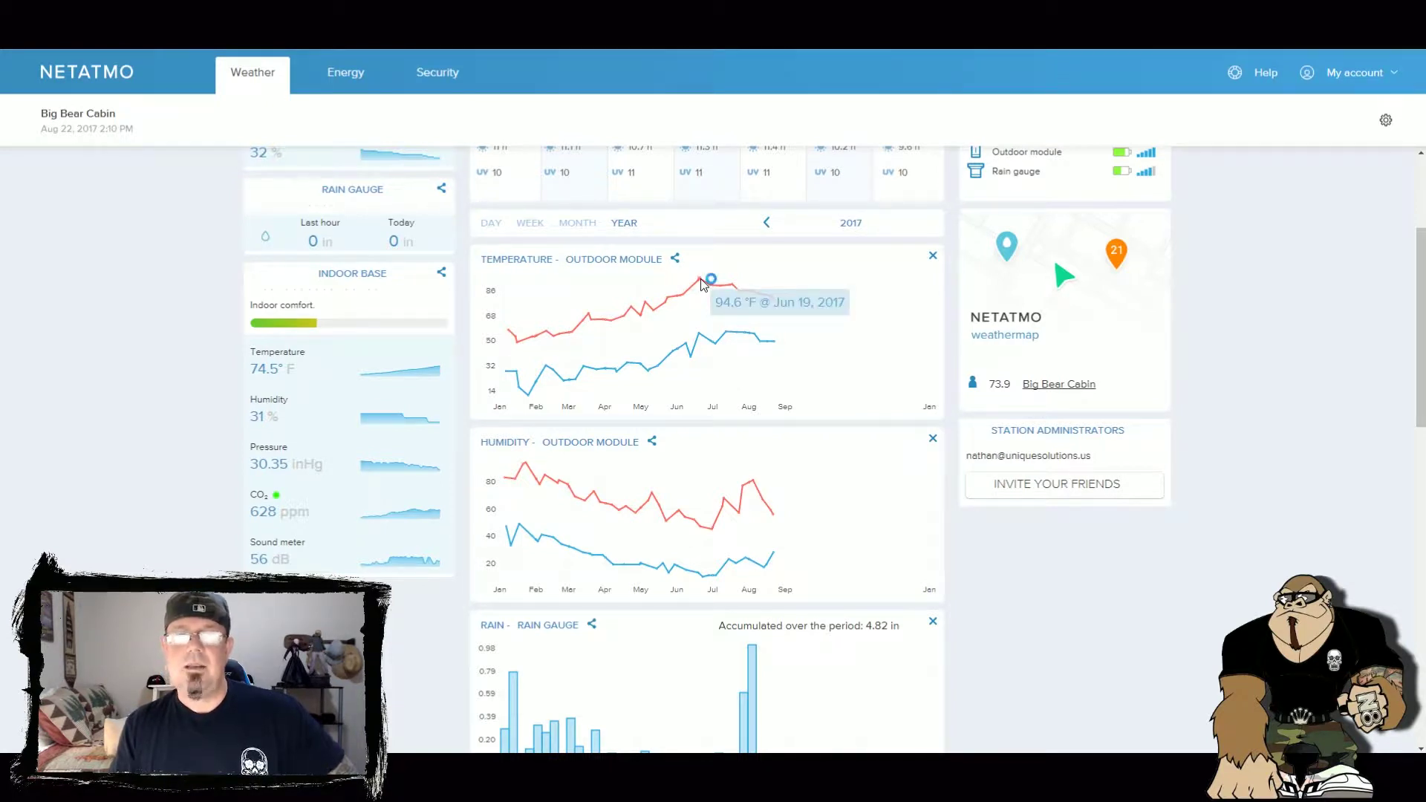
pyautogui.moveTo(701, 336)
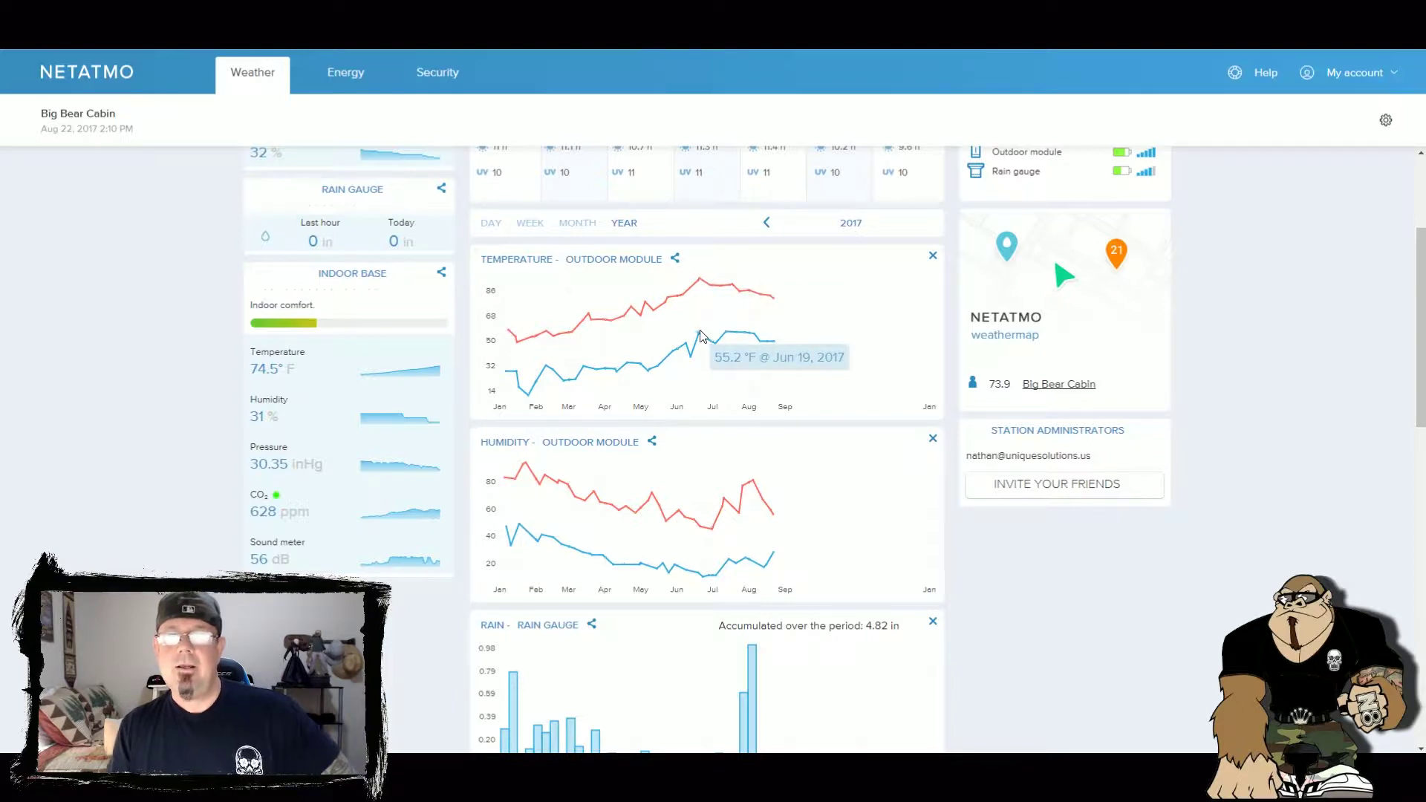
pyautogui.scroll(3, 702, 337)
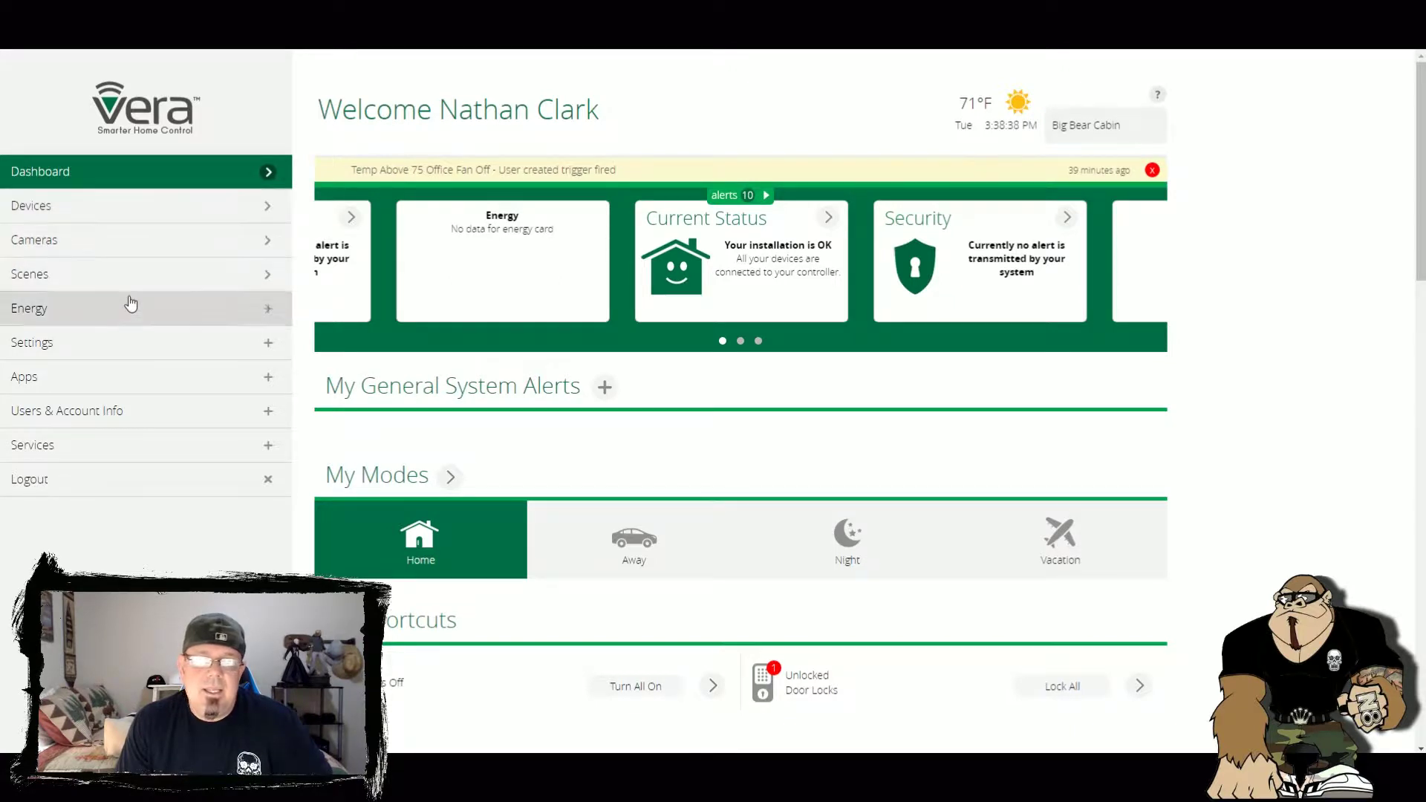
# Step: Switch to the Vera controller and search its installable apps for "netatmo"
pyautogui.click(45, 379)
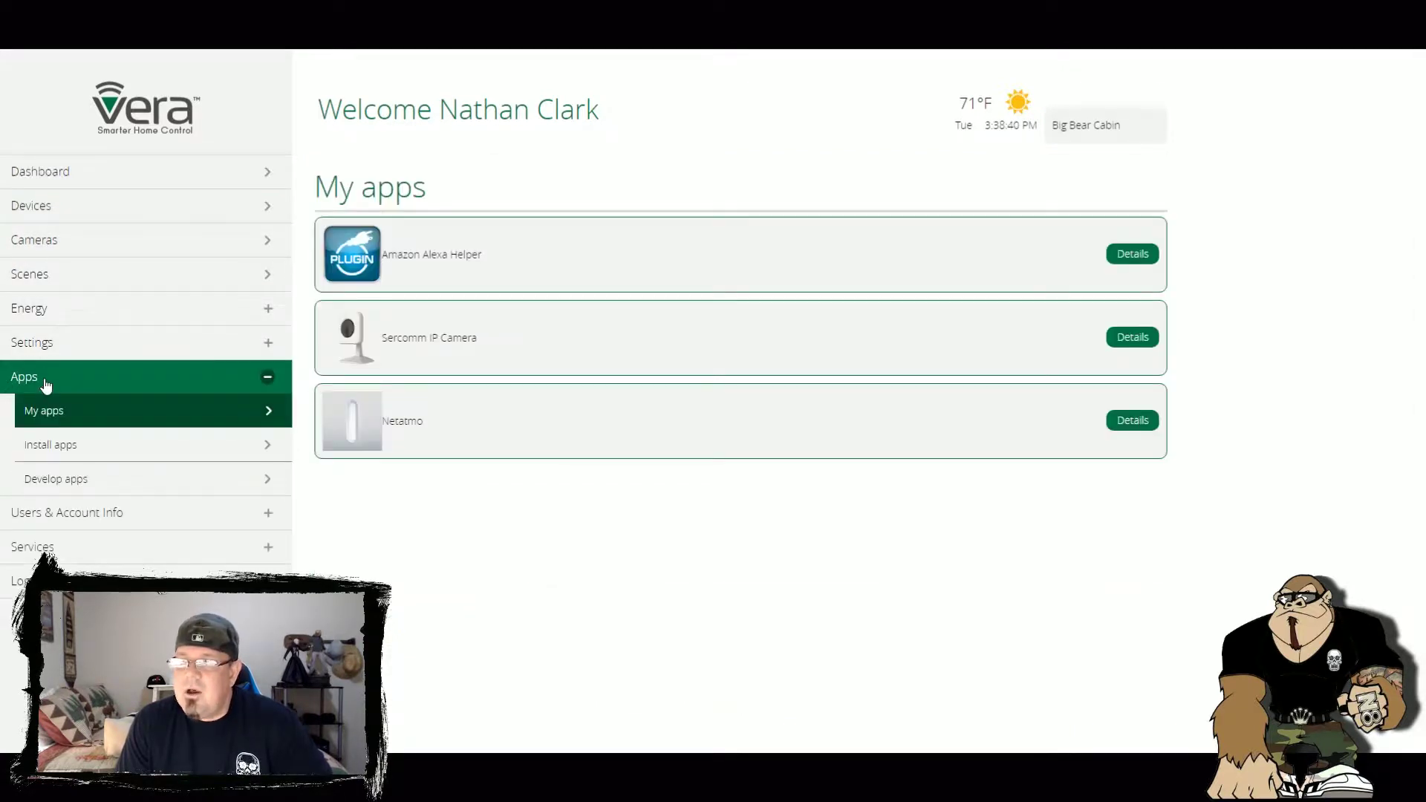
pyautogui.click(77, 444)
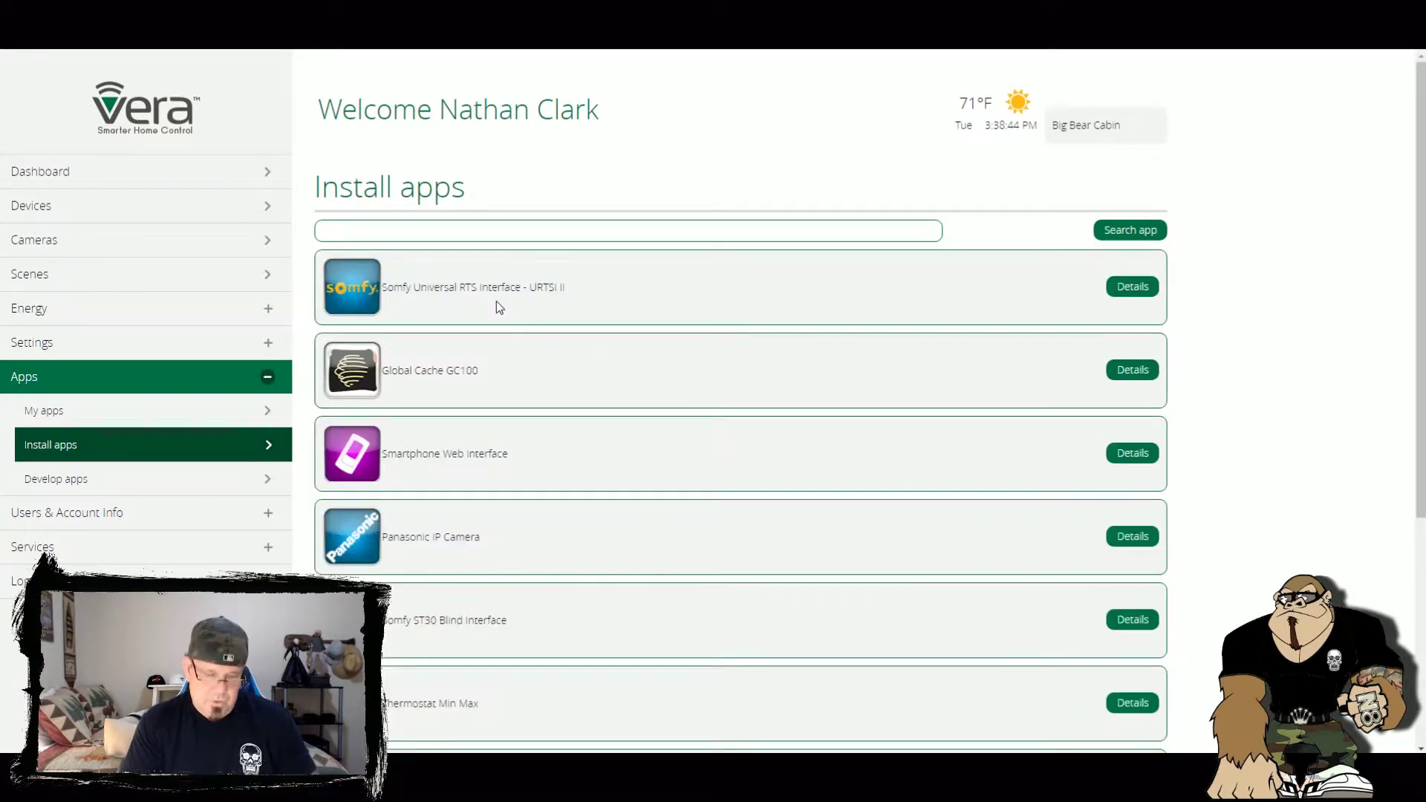
pyautogui.write('netatmo')
pyautogui.press('BackSpace')
pyautogui.press('BackSpace')
pyautogui.write('mo')
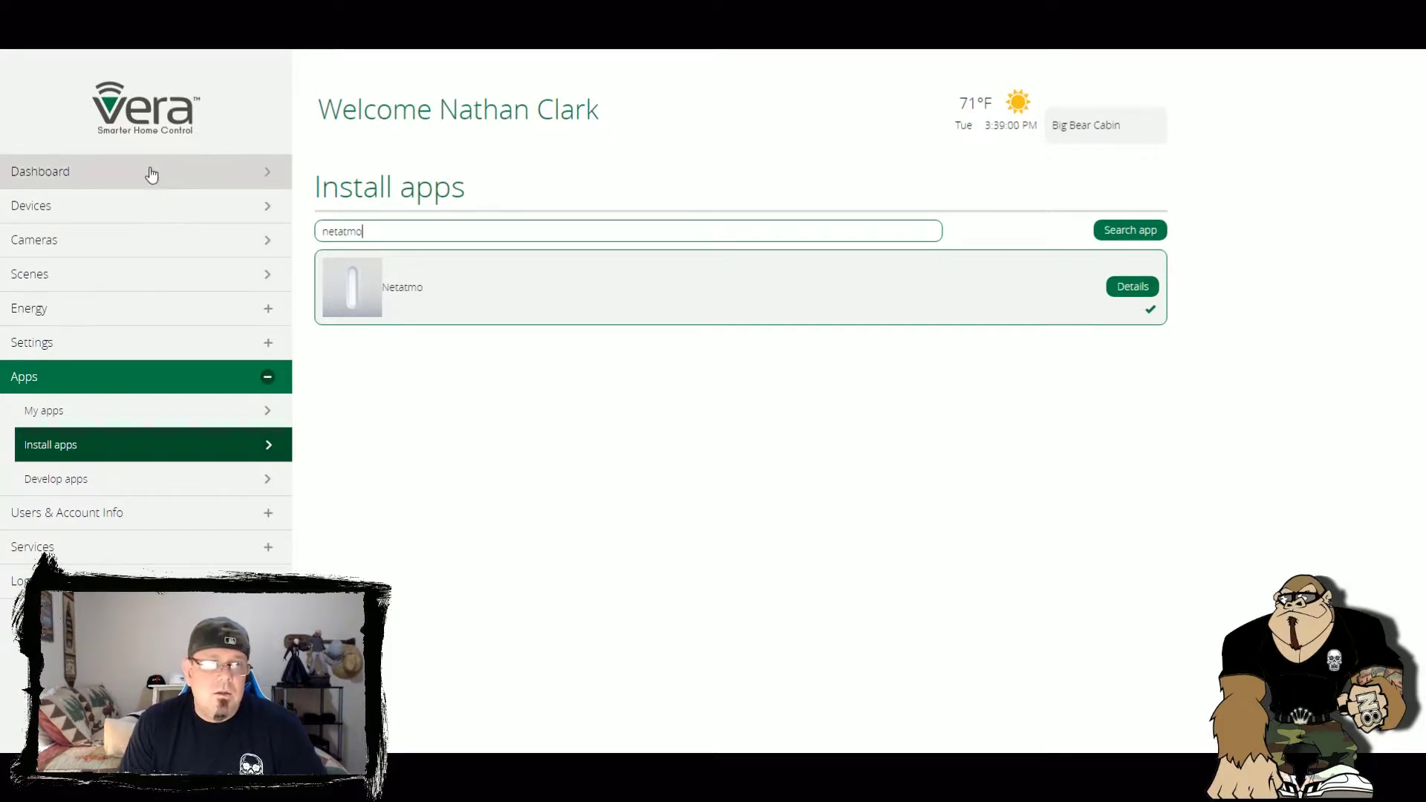
# Step: Open the advanced settings of the Netatmo device in the Main room and look through its parameters
pyautogui.click(145, 201)
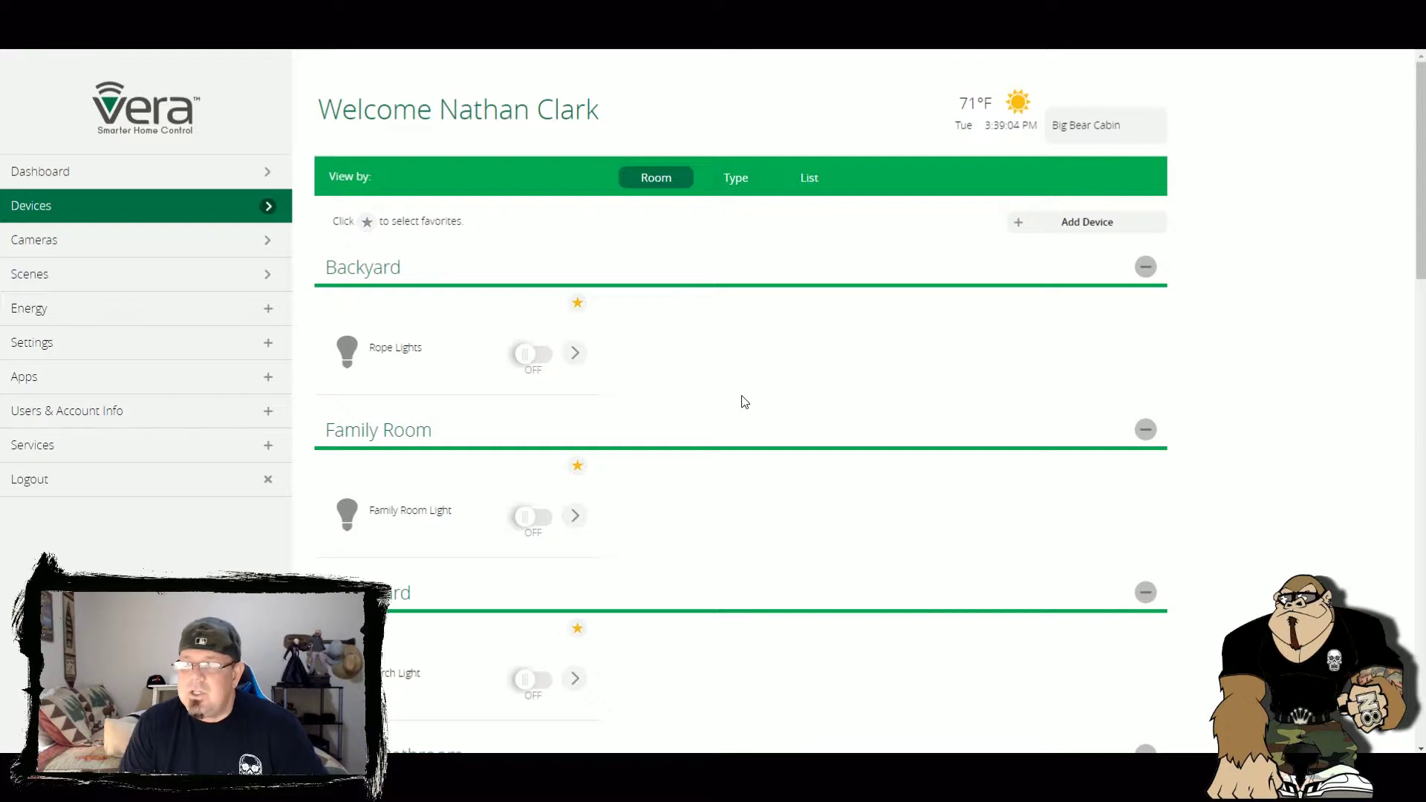
pyautogui.scroll(-7, 745, 402)
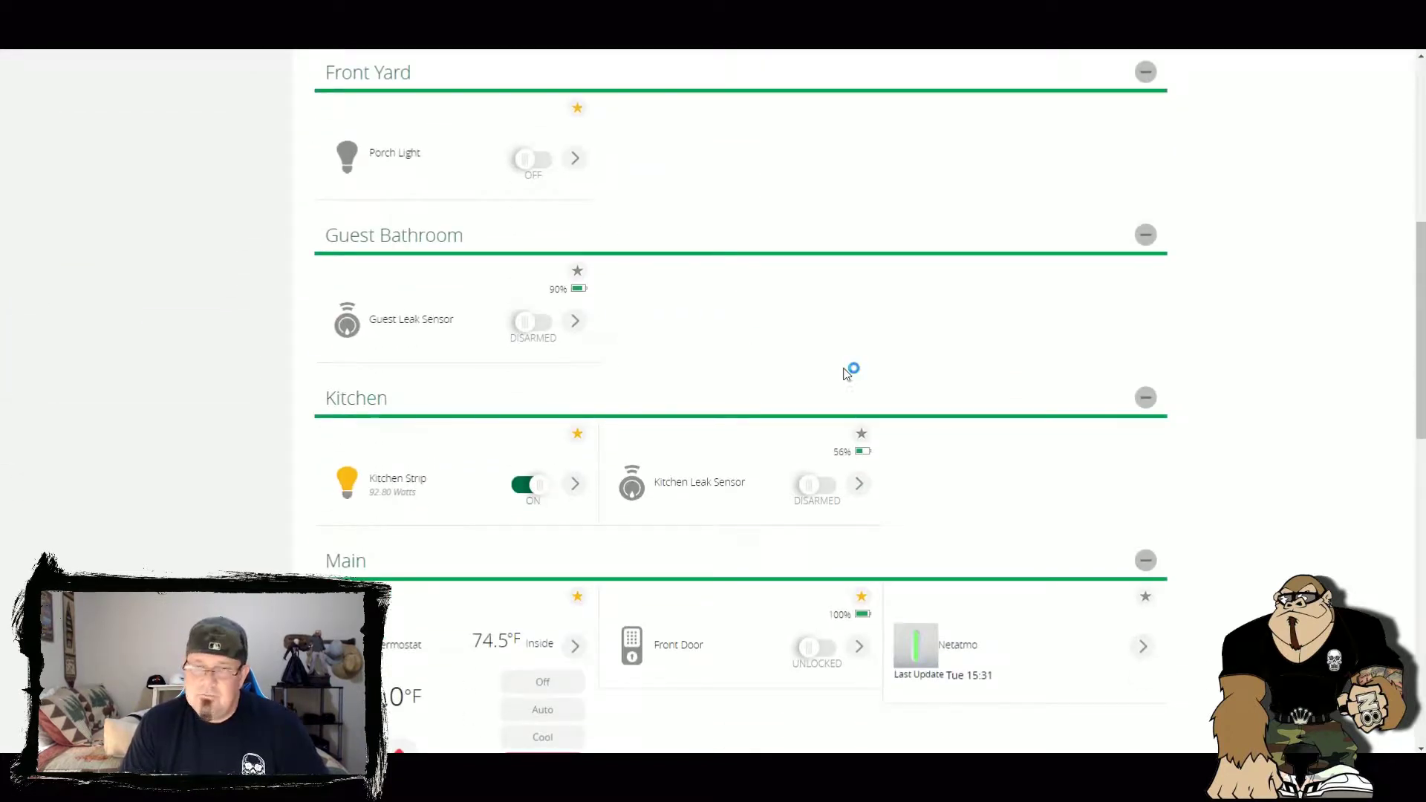
pyautogui.scroll(-2, 1220, 349)
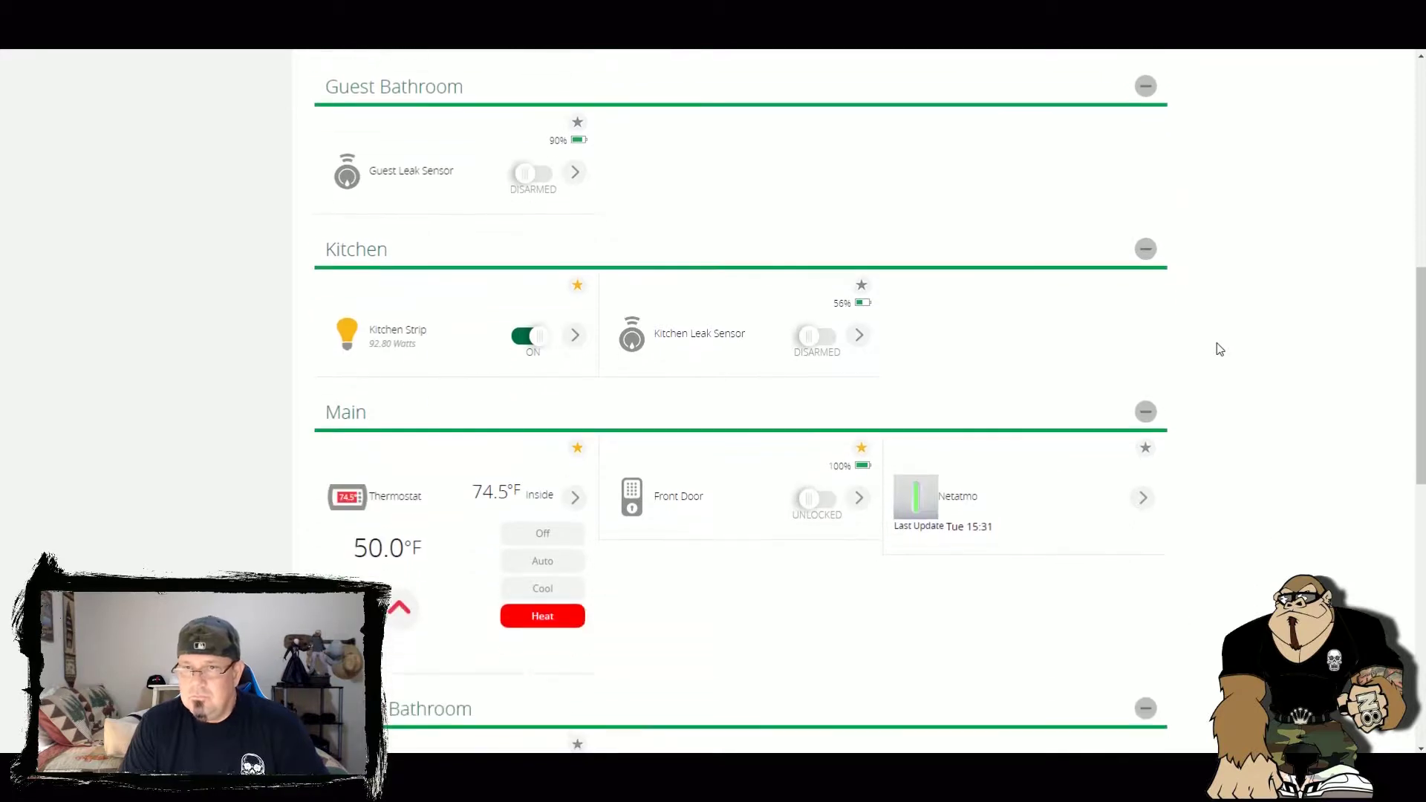
pyautogui.click(1142, 498)
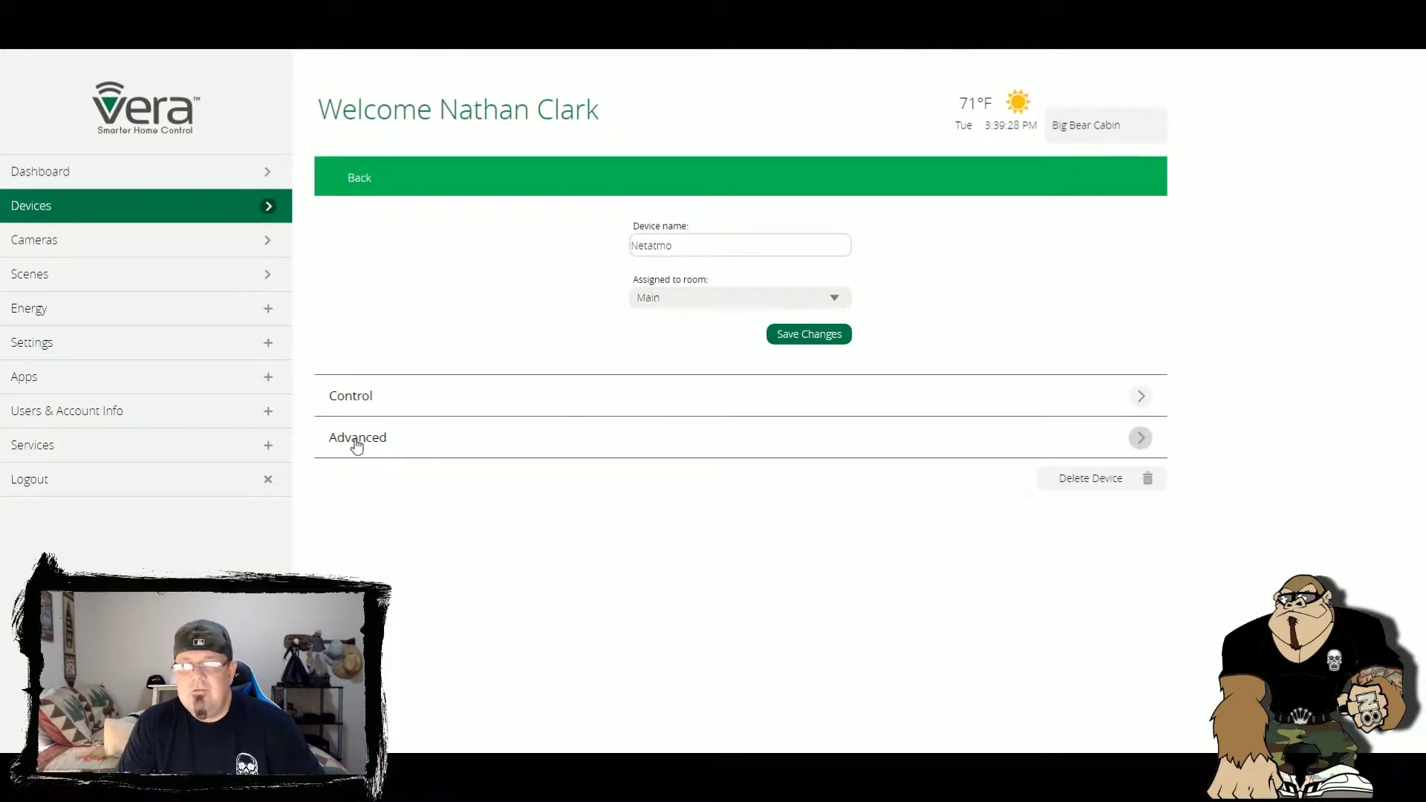
pyautogui.click(1126, 445)
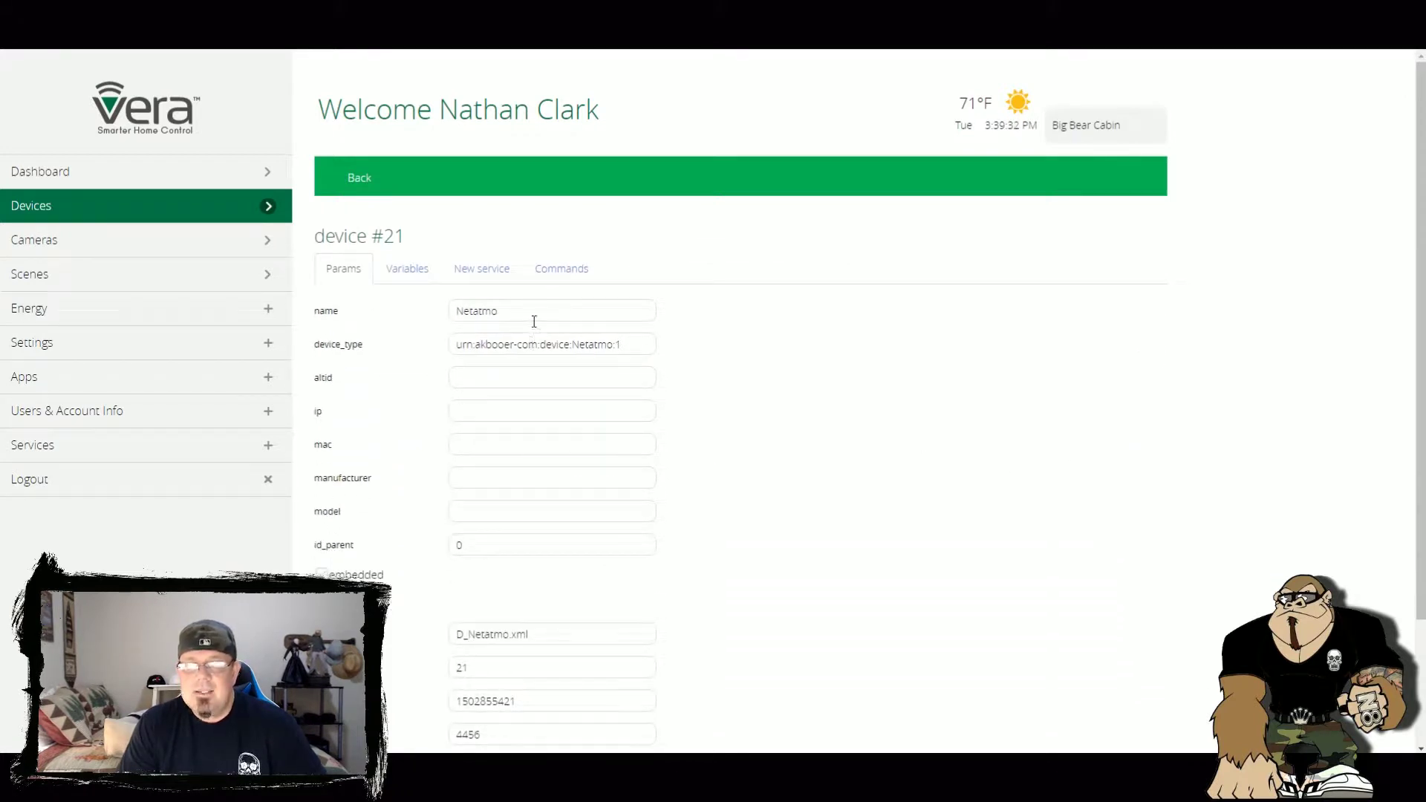
pyautogui.scroll(-1, 636, 363)
pyautogui.scroll(-1, 593, 448)
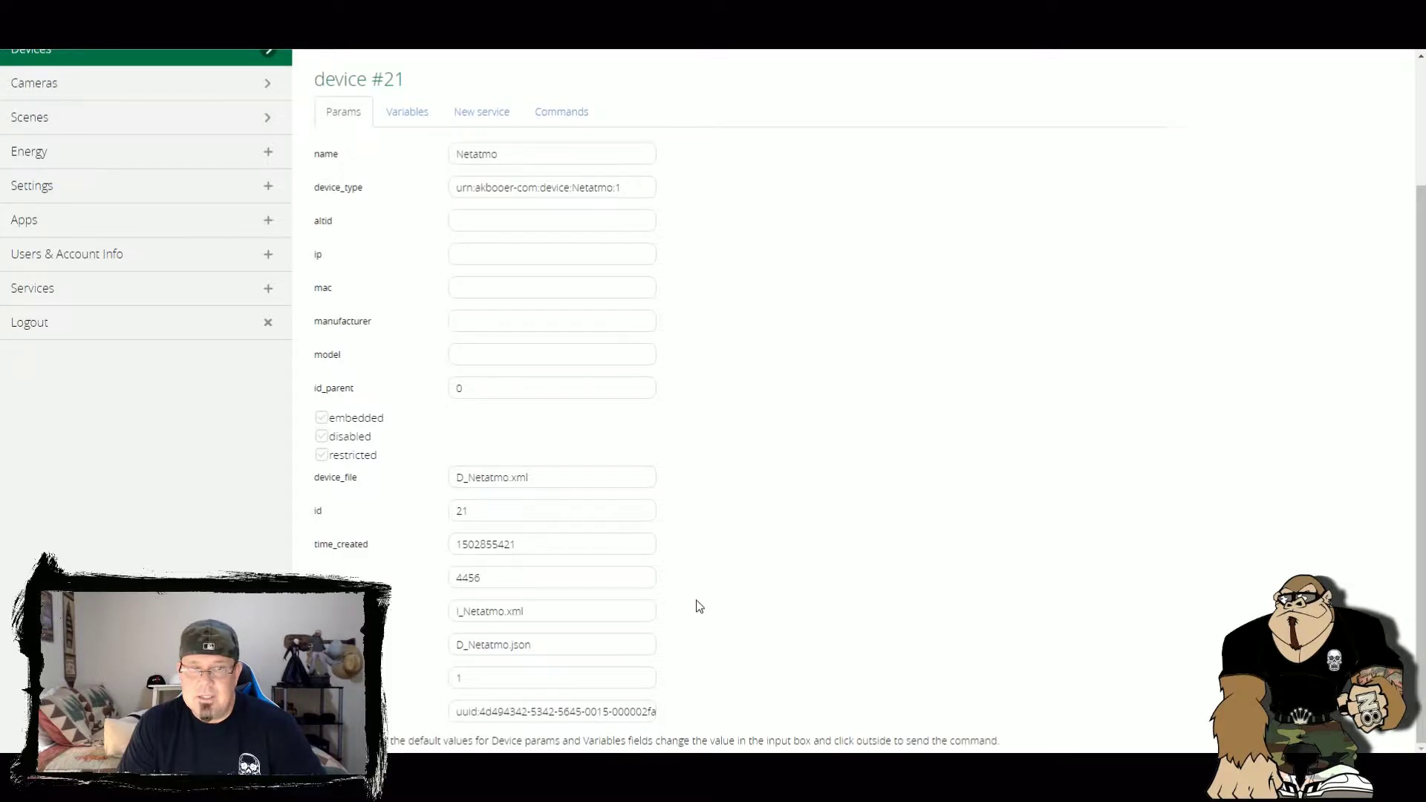
pyautogui.scroll(2, 698, 602)
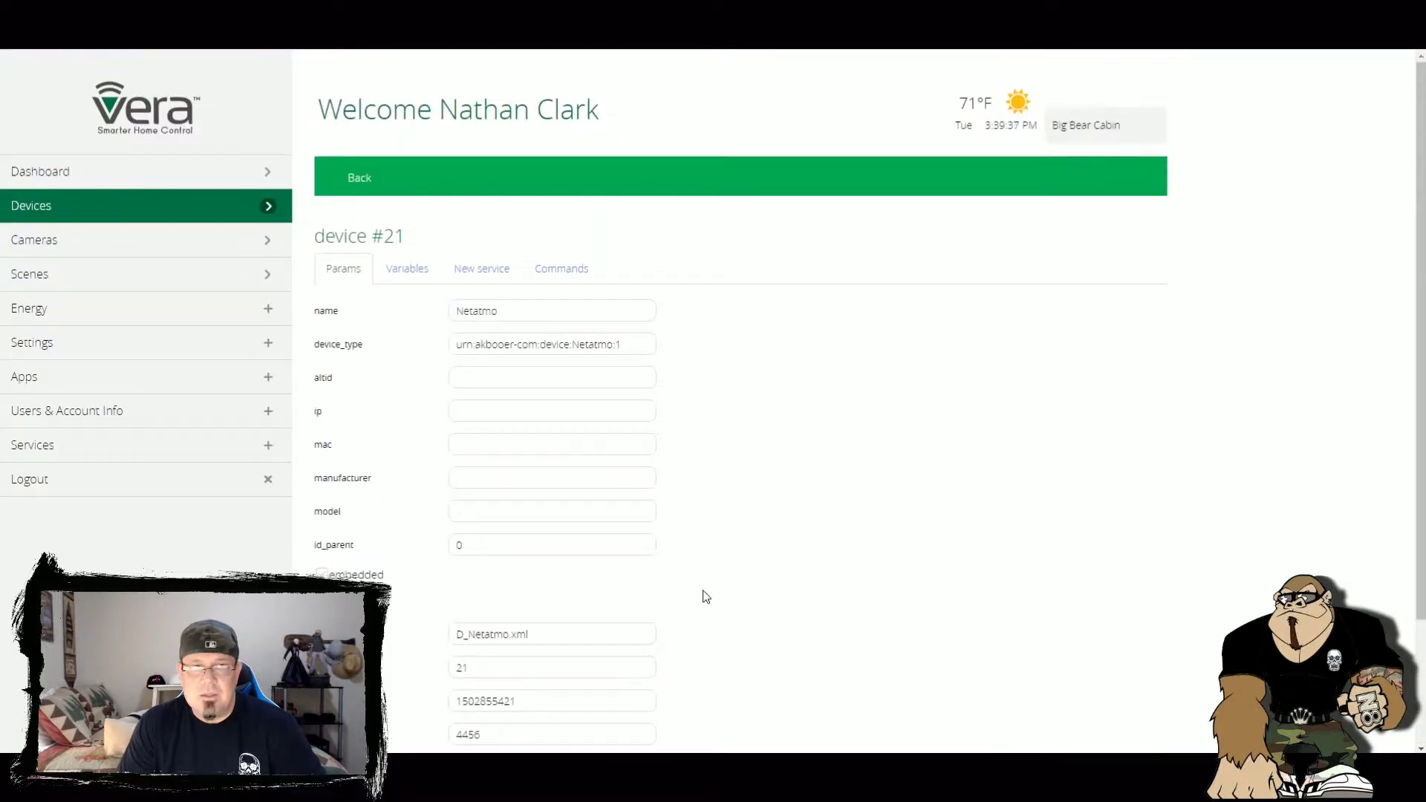
# Step: Open the Netatmo device's variables and locate the Username, Password, ClientID and ClientSecret fields
pyautogui.click(405, 277)
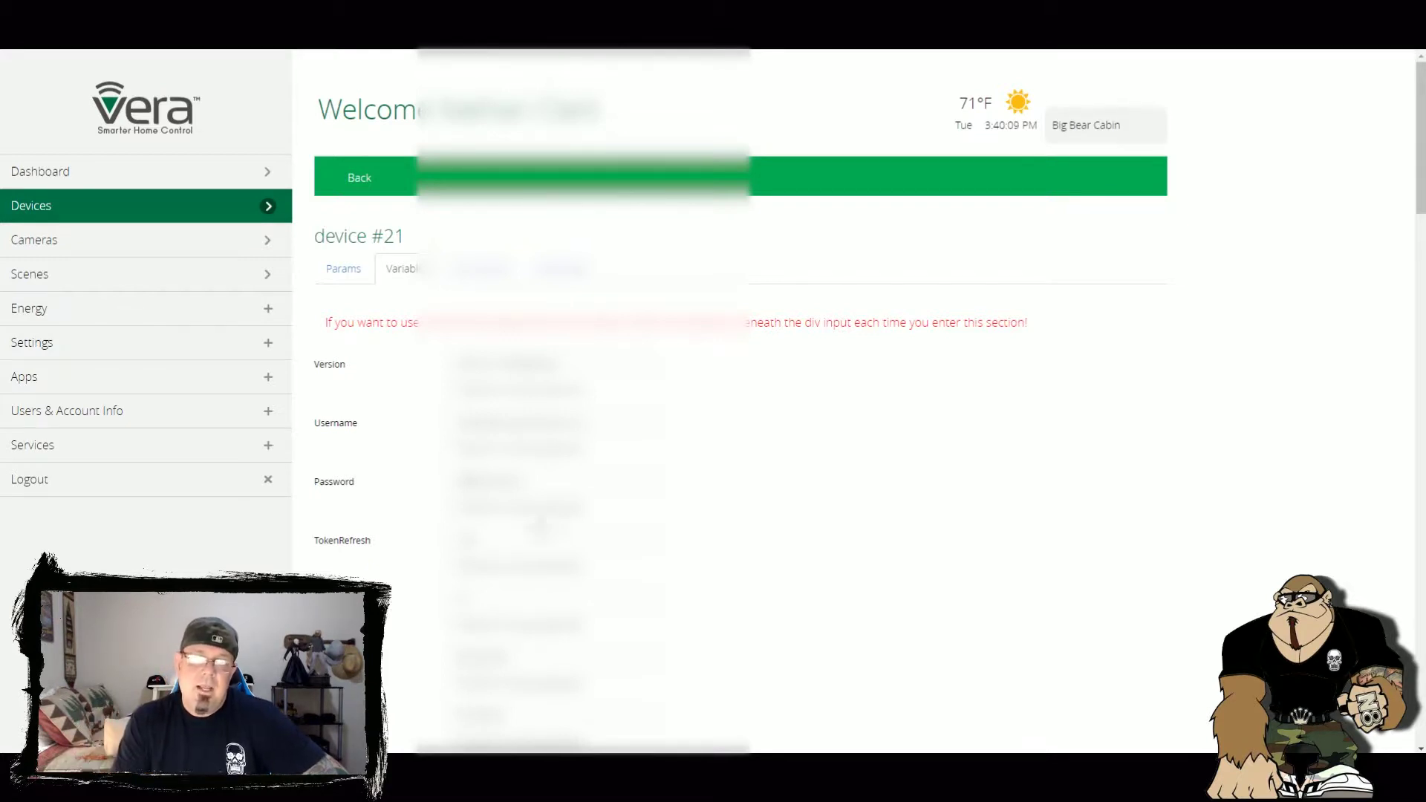
pyautogui.scroll(-4, 713, 401)
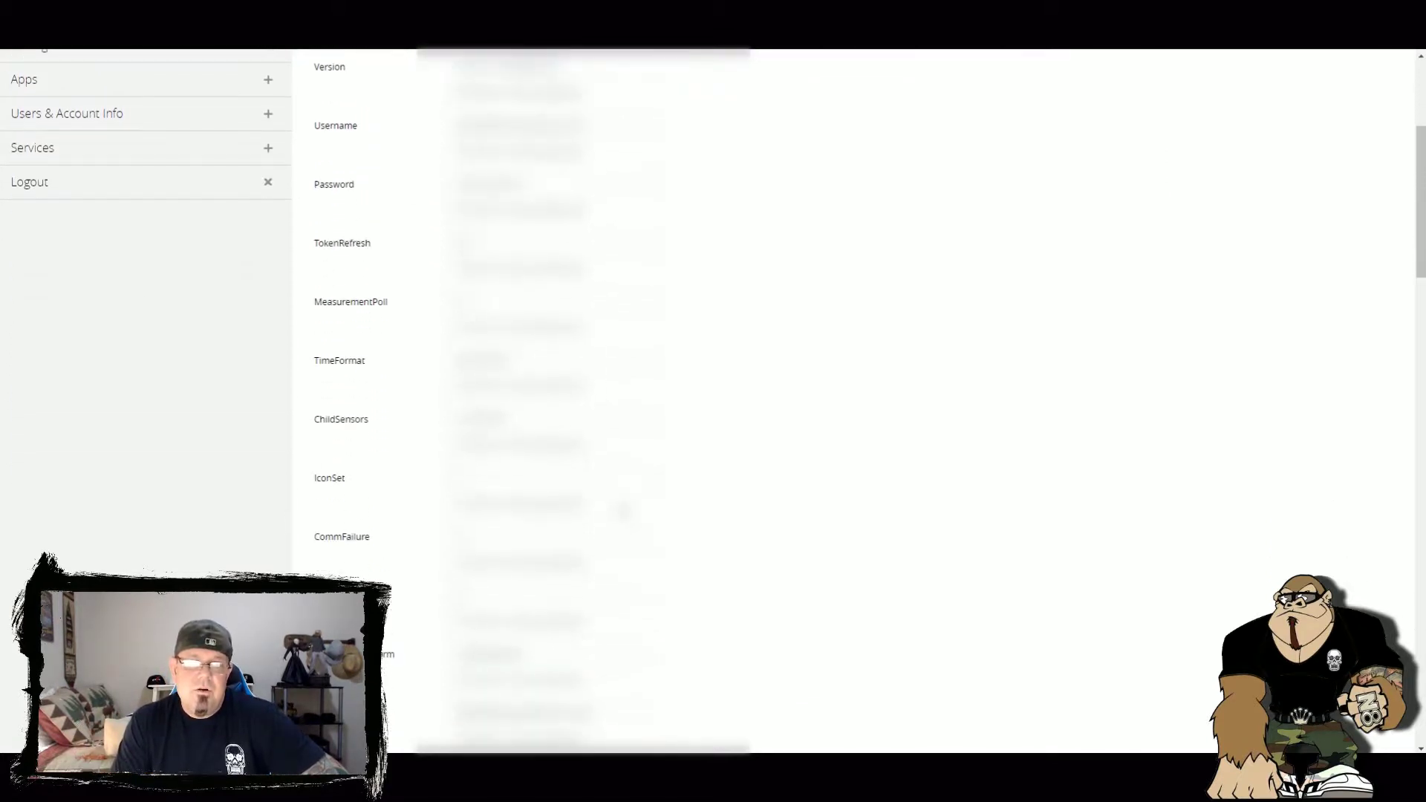
pyautogui.scroll(-3, 713, 401)
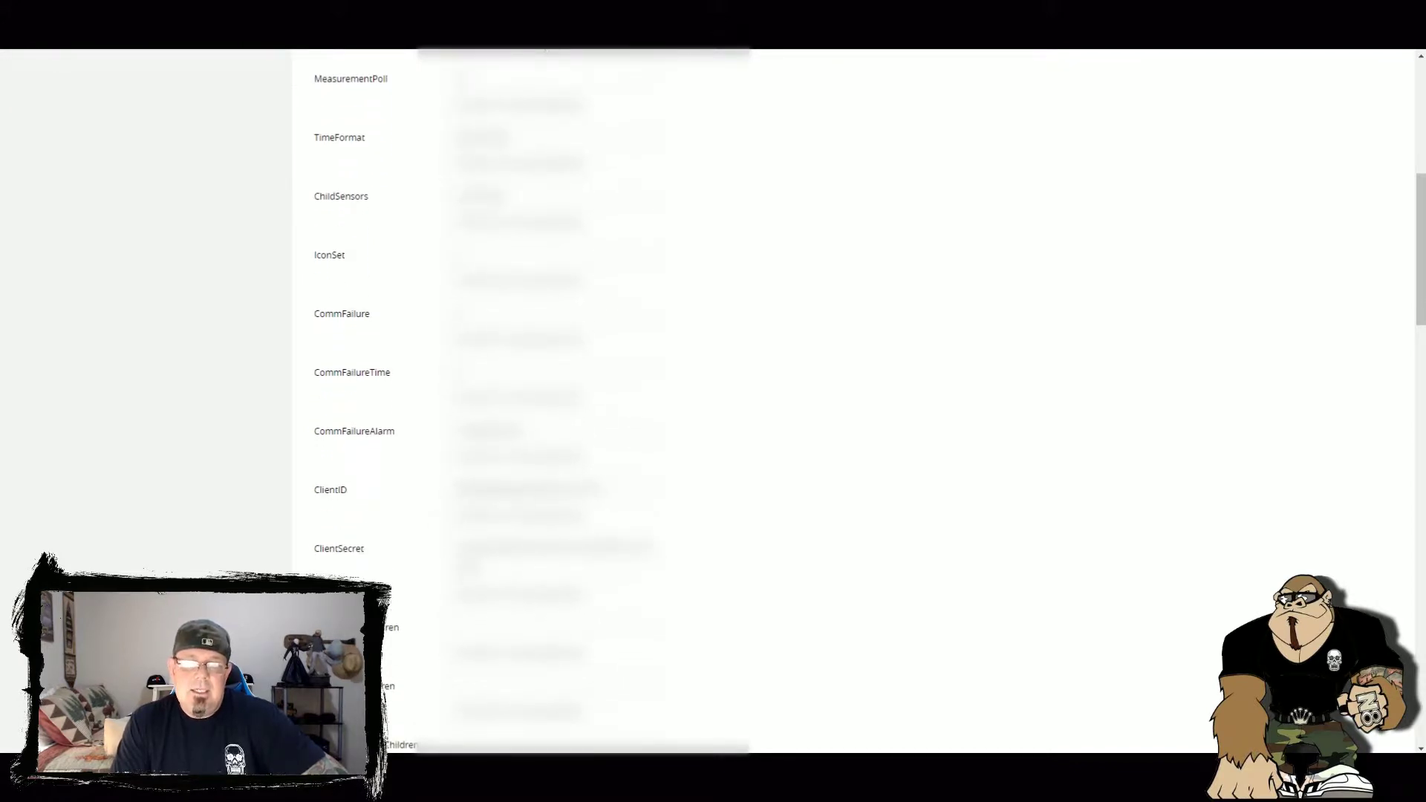
pyautogui.scroll(-1, 369, 494)
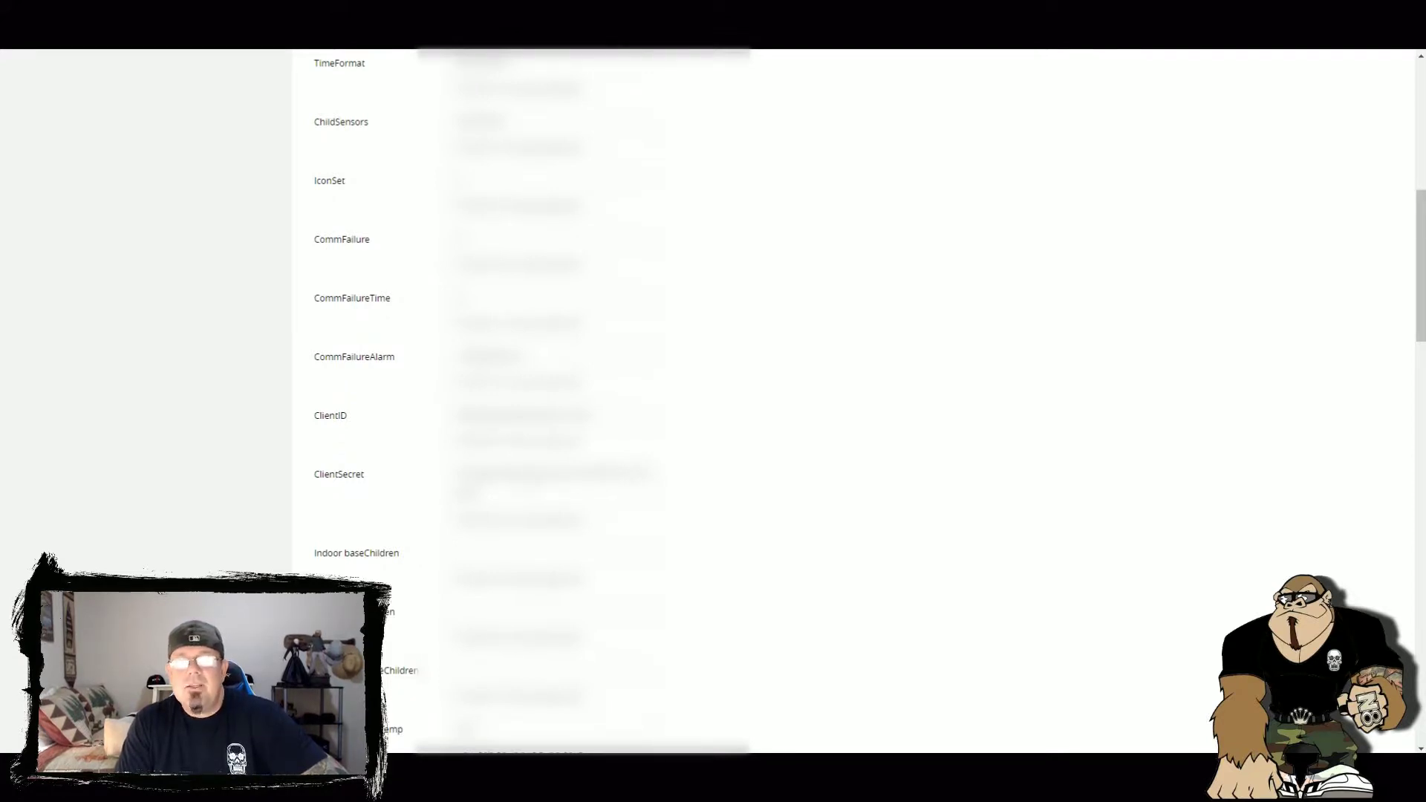
pyautogui.scroll(10, 600, 449)
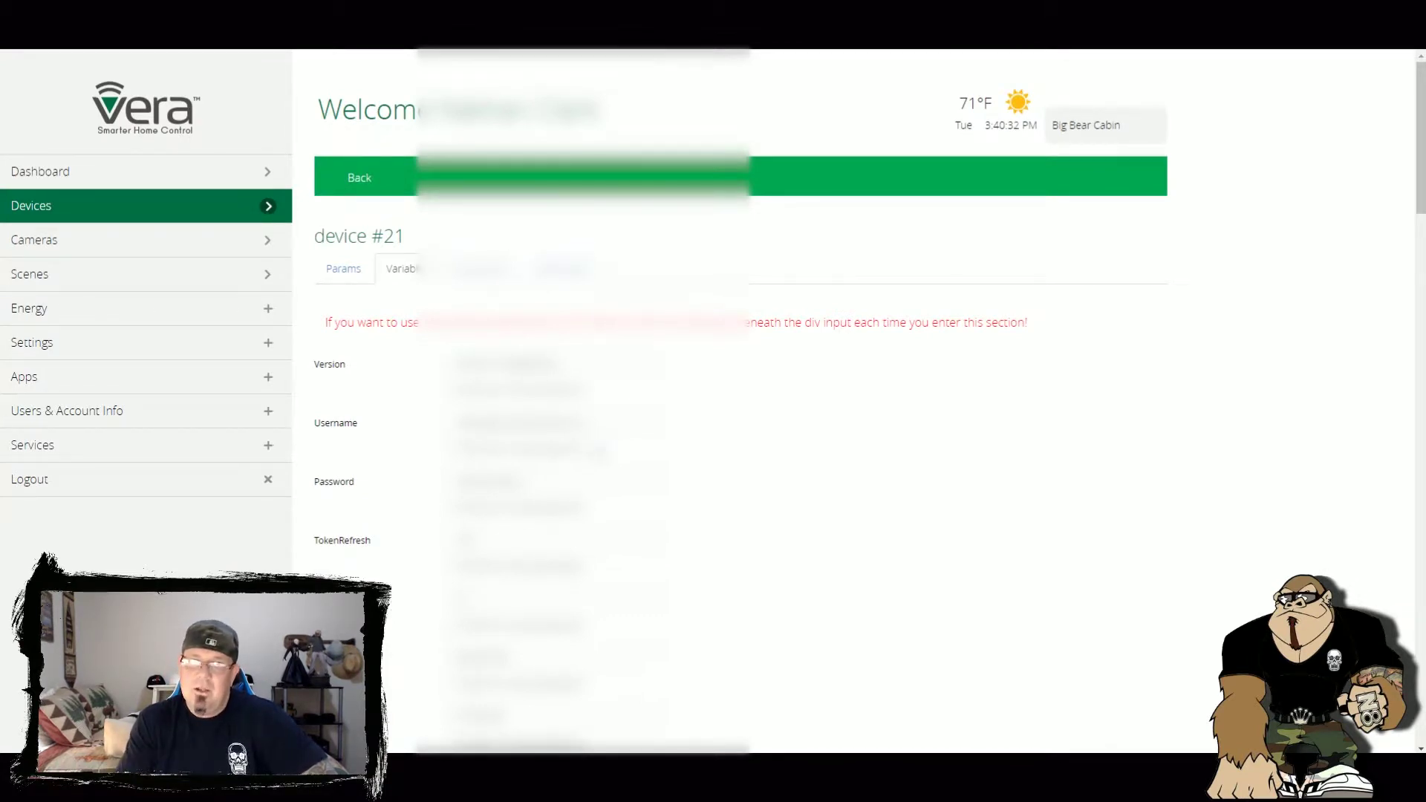
pyautogui.scroll(-10, 613, 450)
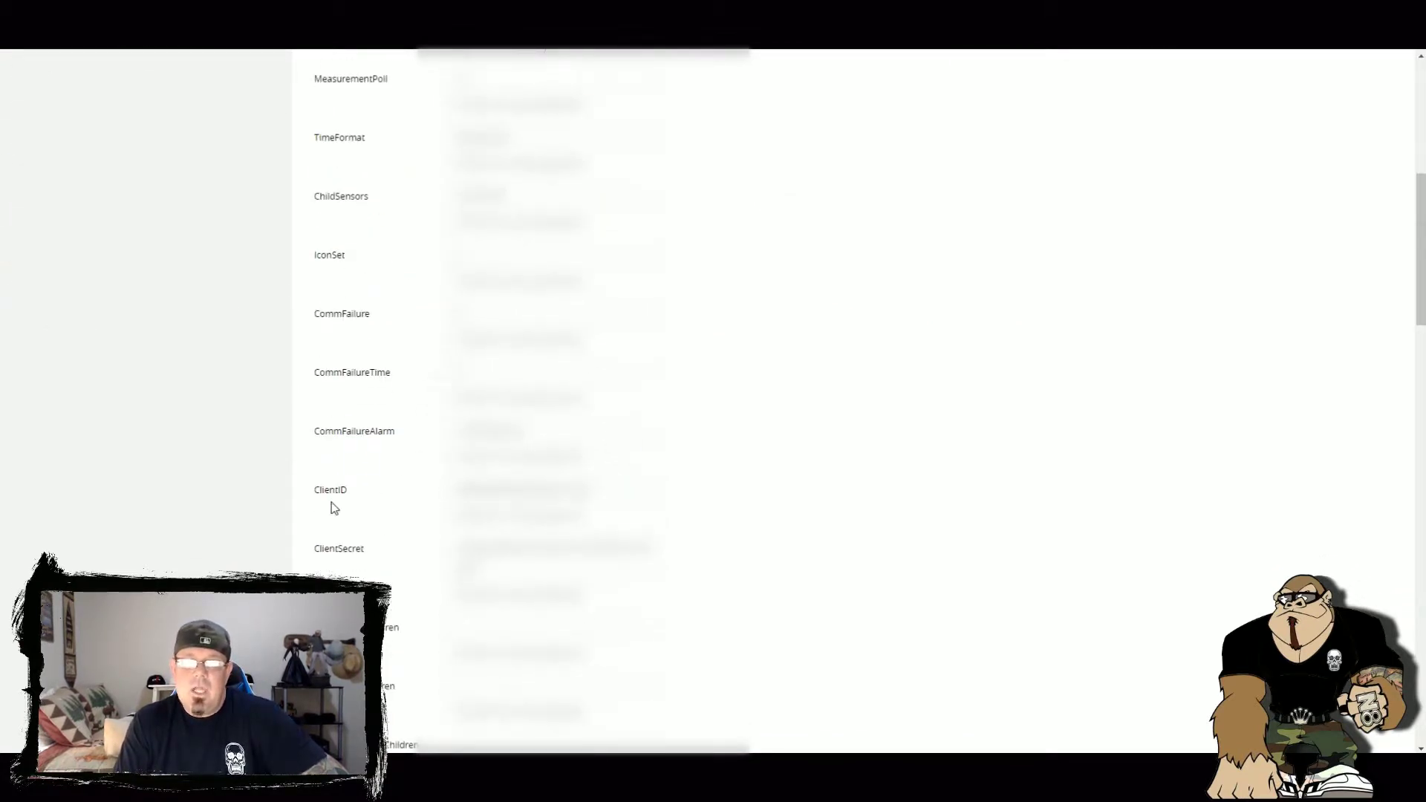
# Step: Switch to Netatmo Connect and look through the NetatmoBigBear app's details for its client credentials
pyautogui.scroll(10, 760, 471)
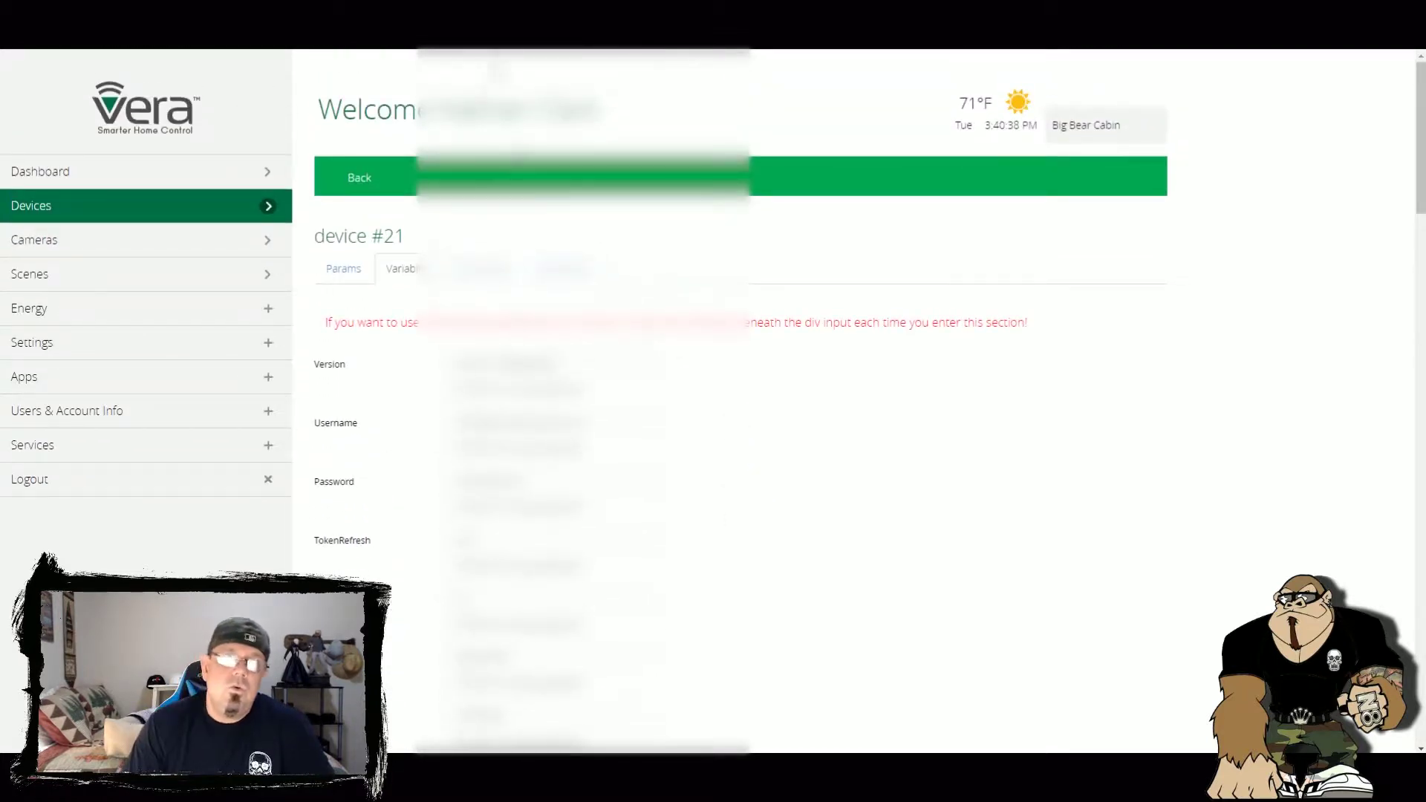
pyautogui.hotkey('ctrl', 'Tab')
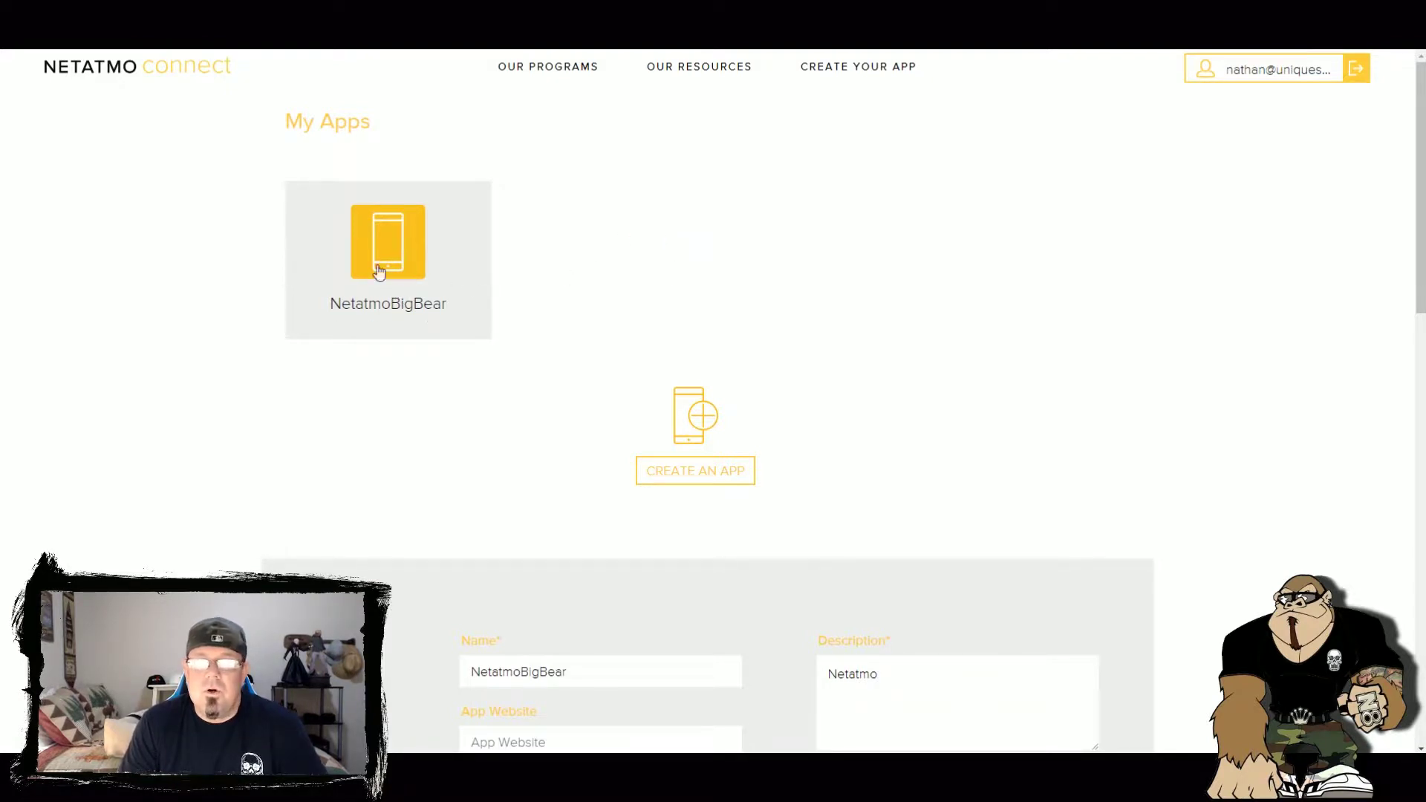
pyautogui.scroll(-3, 445, 271)
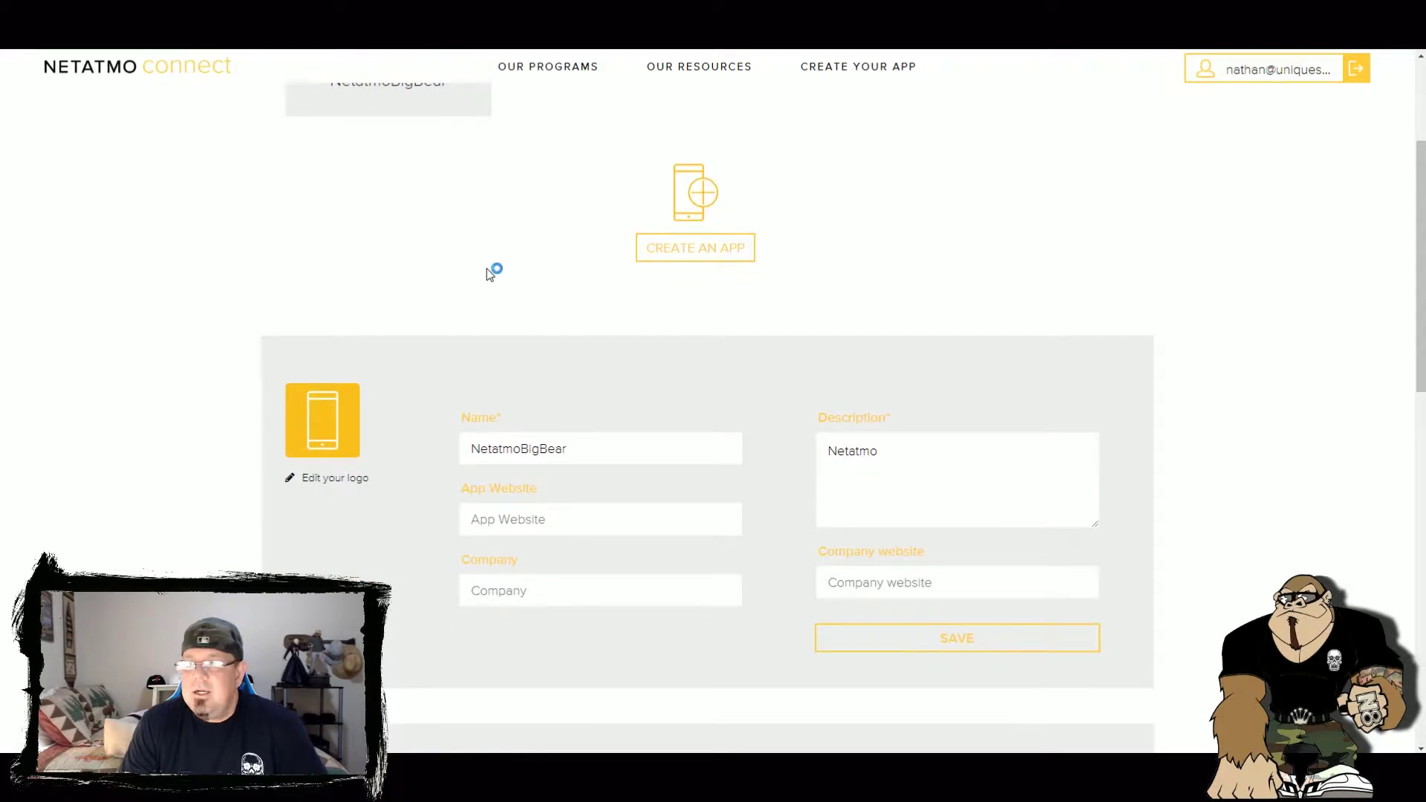
pyautogui.scroll(-5, 487, 269)
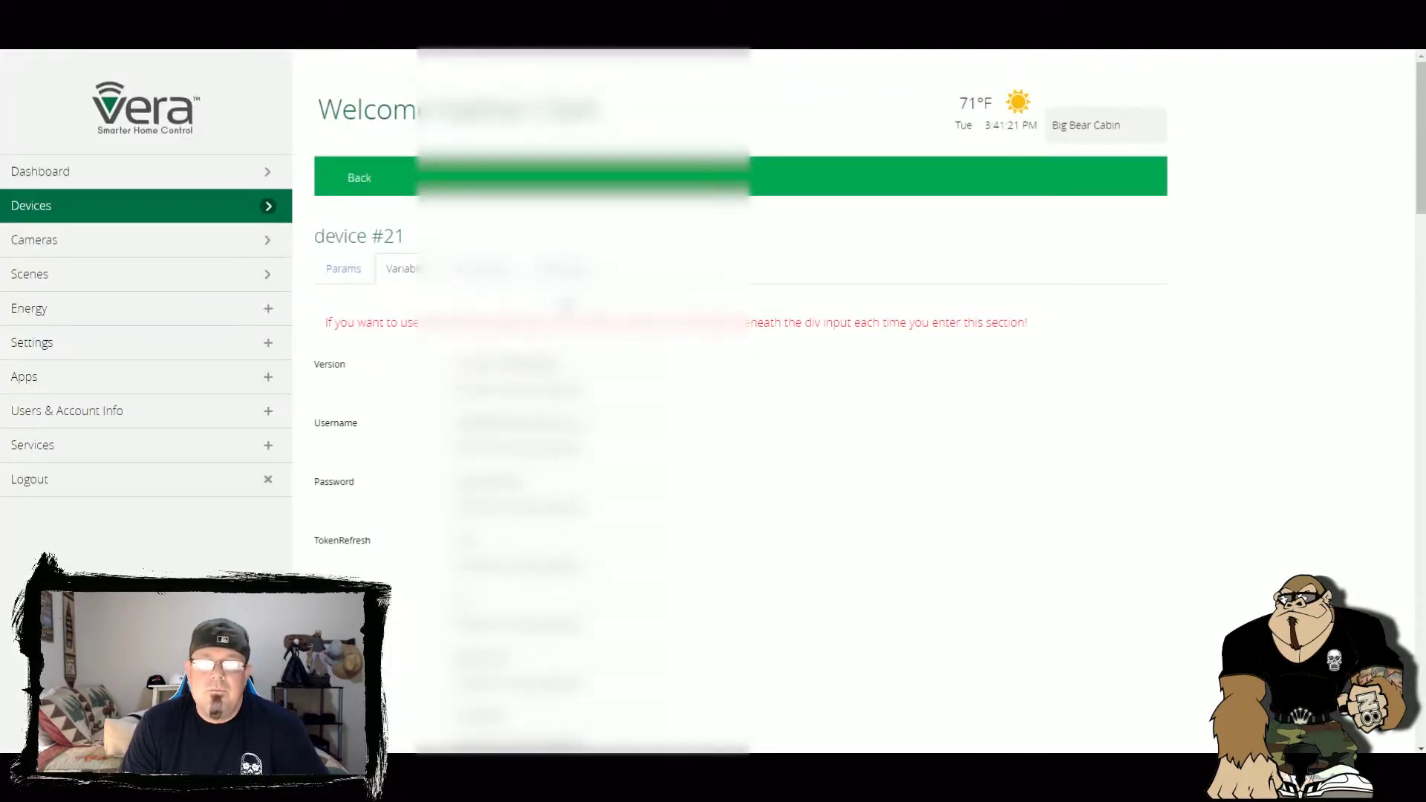
# Step: Return to the Vera controller and review the Netatmo device's variables, from the credential fields to the indoor base and outdoor module entries
pyautogui.scroll(-4, 564, 305)
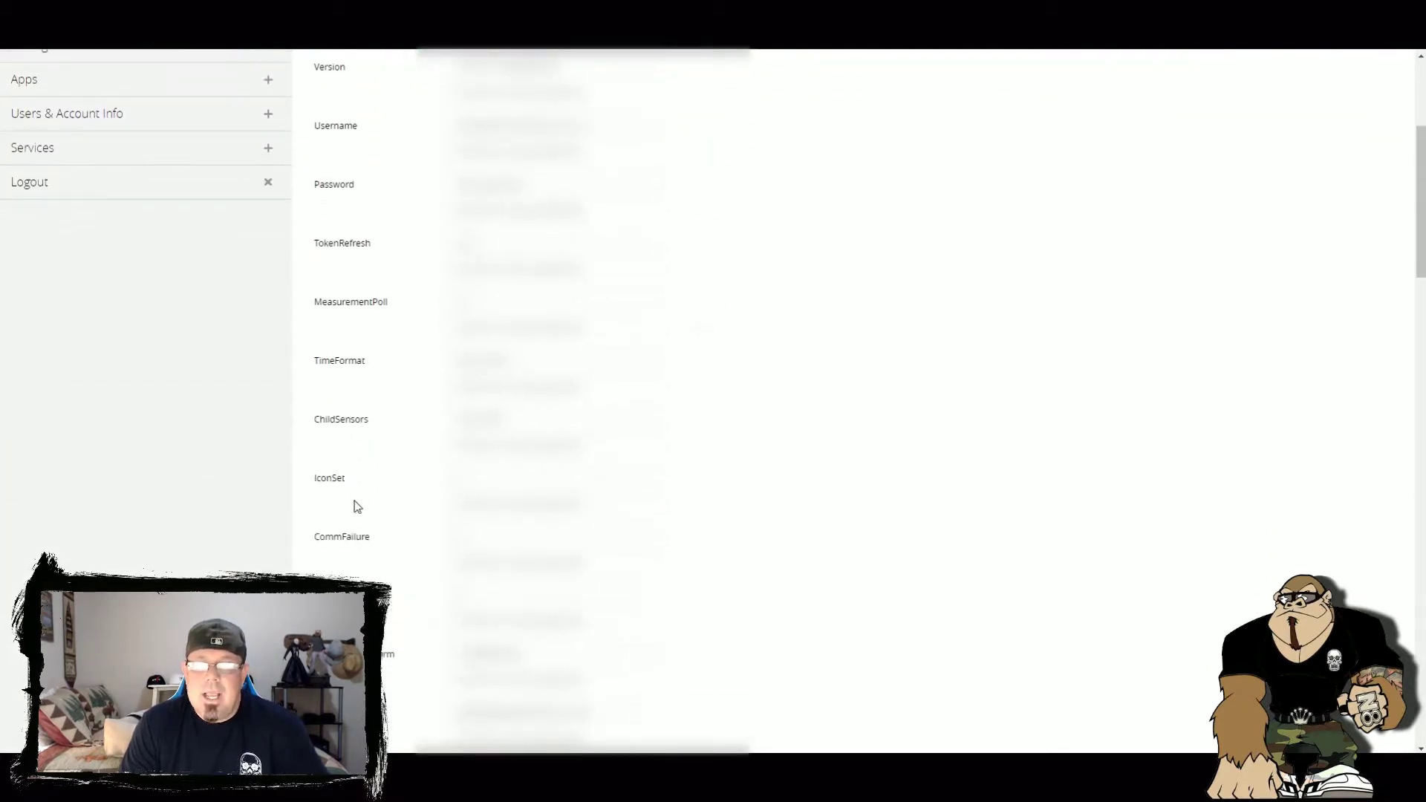
pyautogui.scroll(-3, 399, 502)
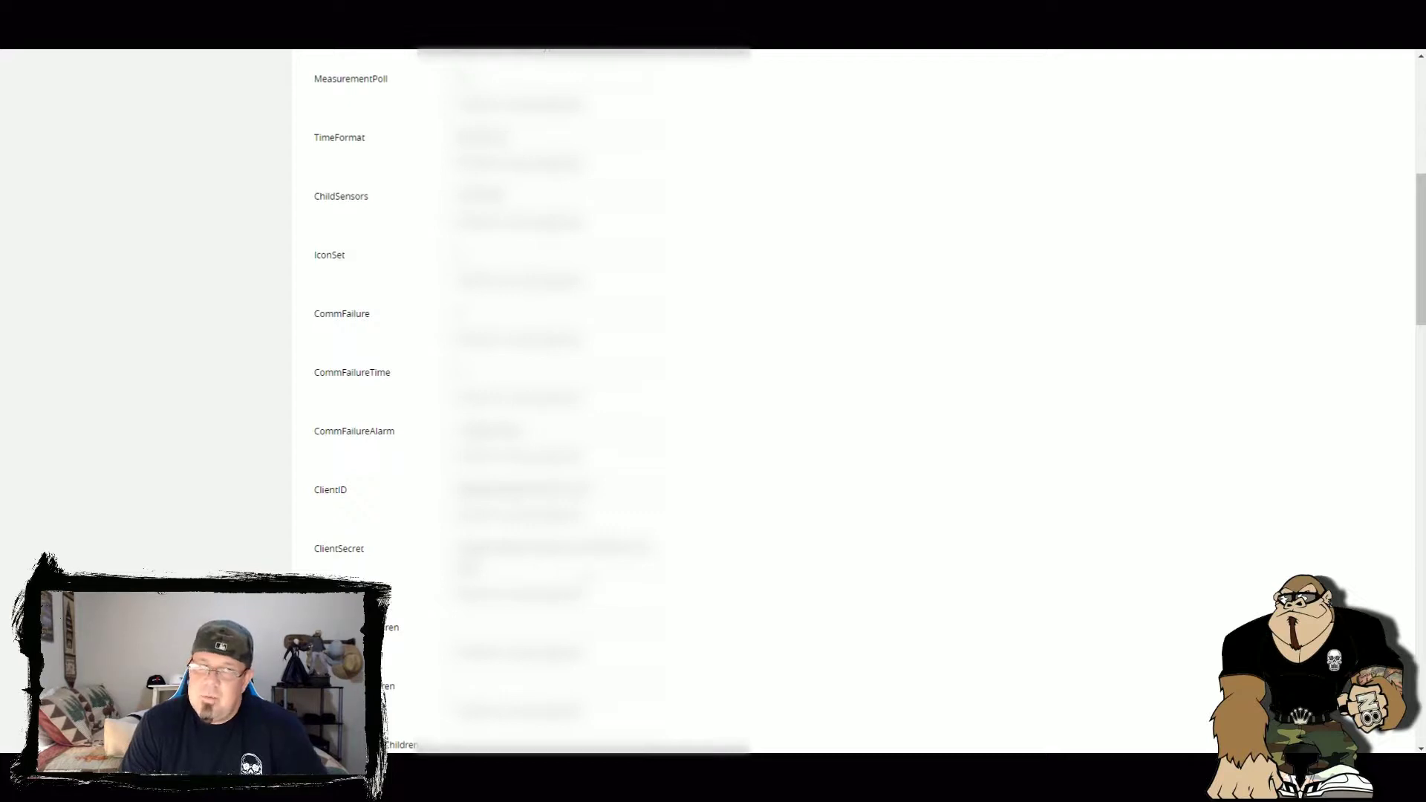
pyautogui.scroll(-20, 794, 512)
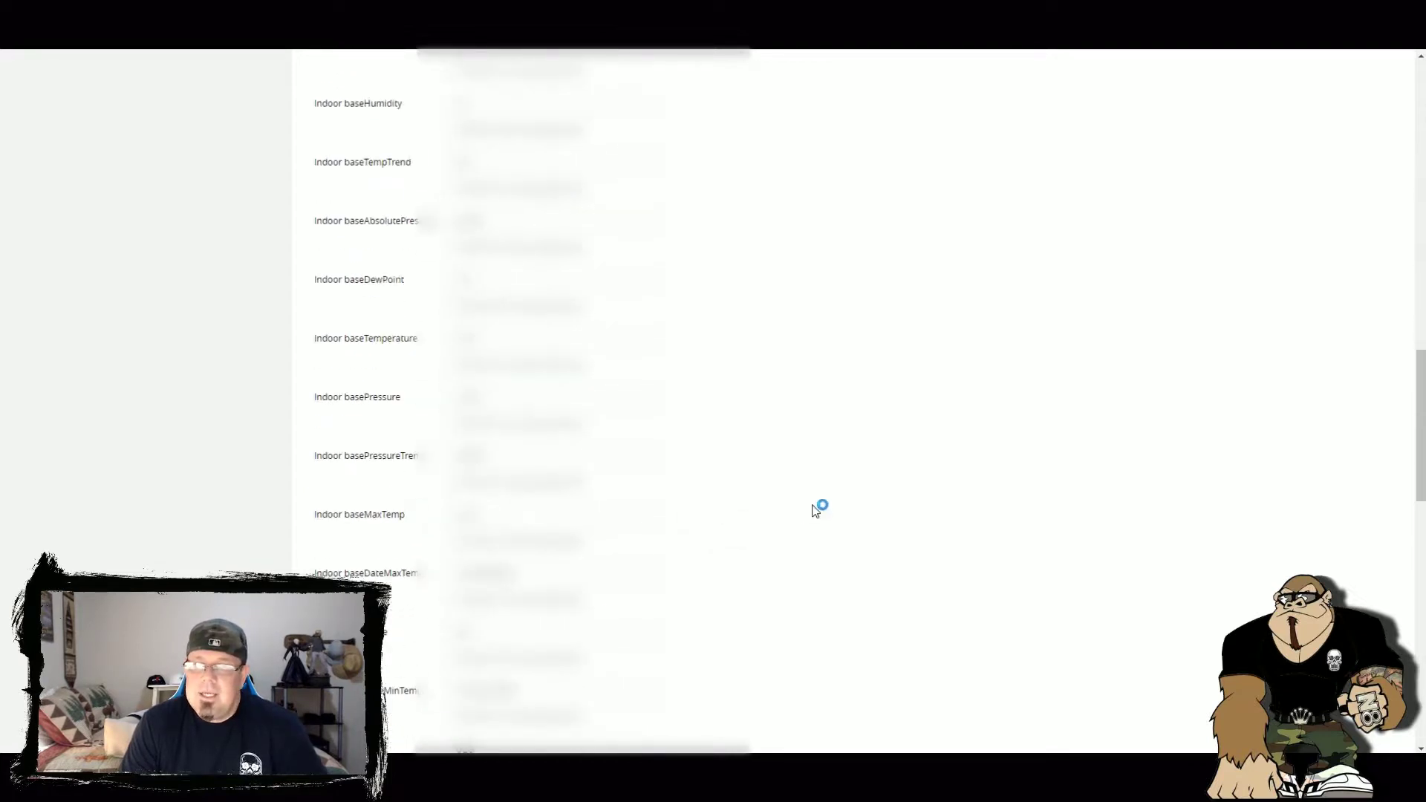
pyautogui.scroll(-4, 795, 512)
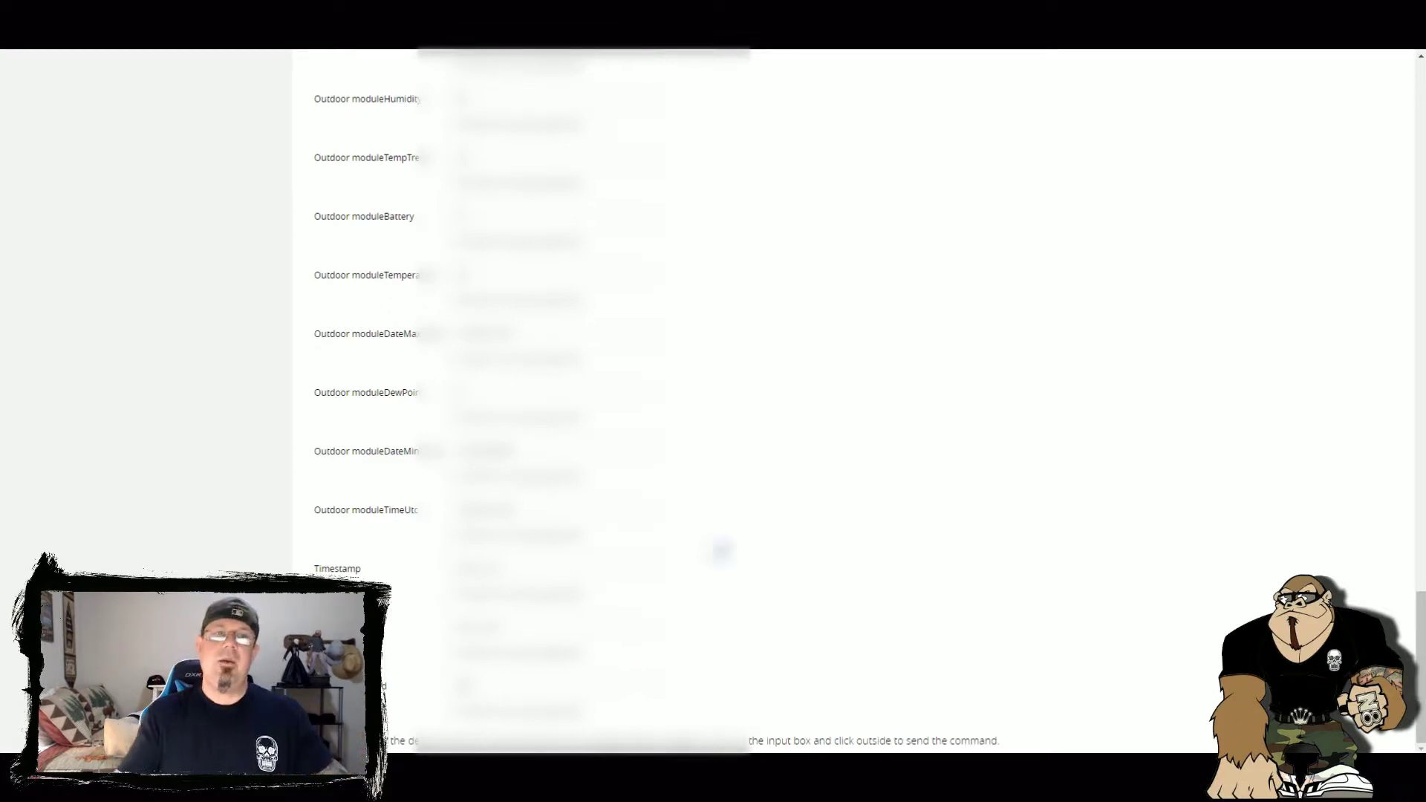
pyautogui.scroll(15, 743, 416)
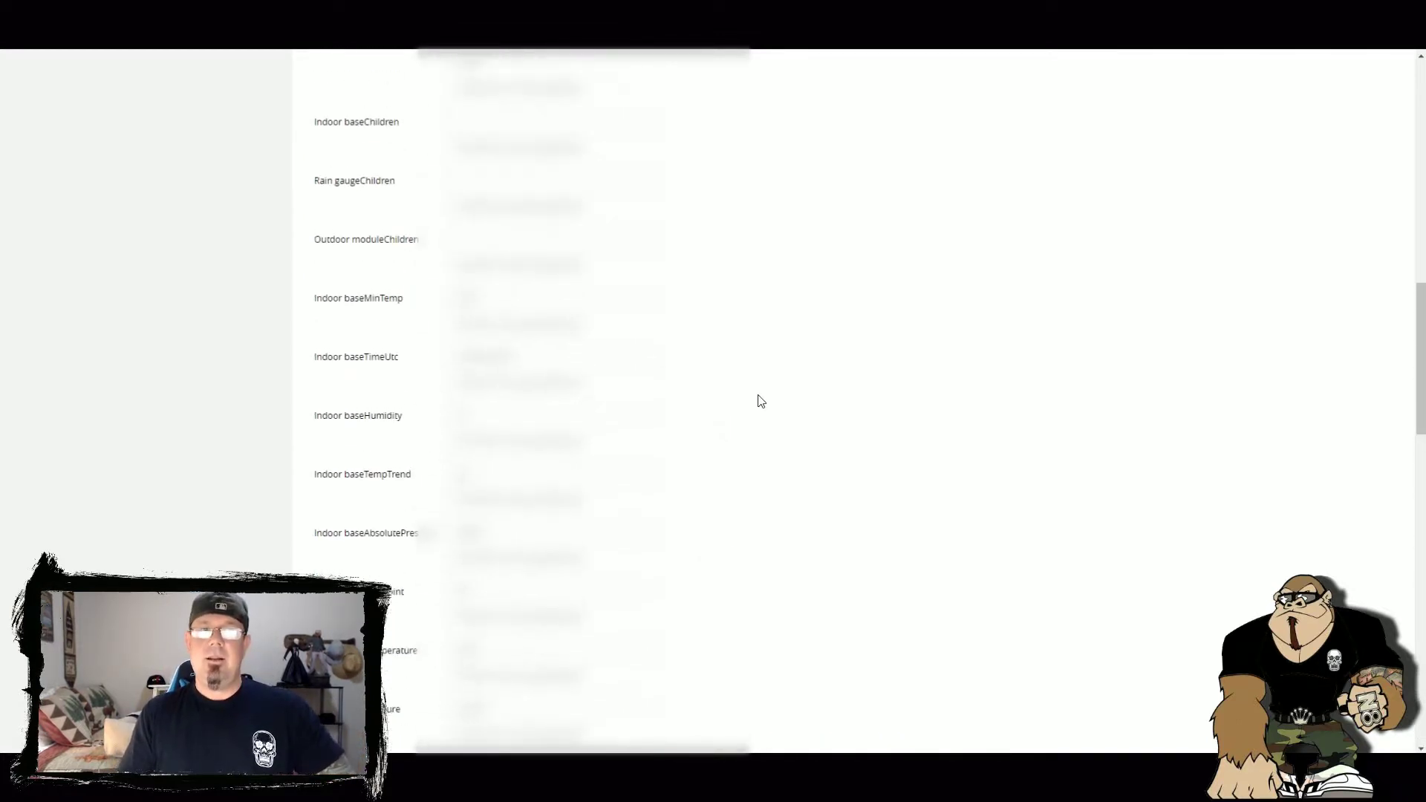
pyautogui.scroll(10, 762, 400)
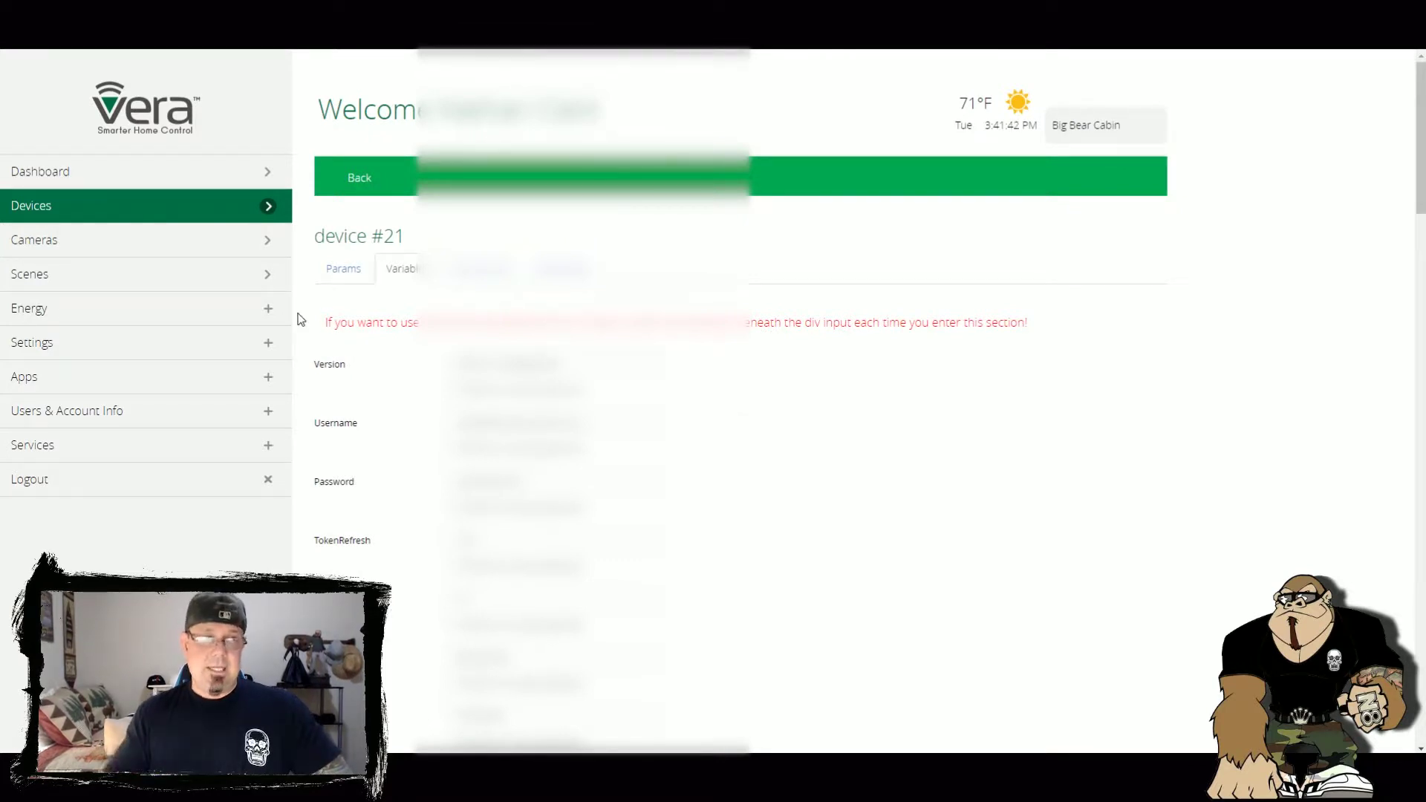
# Step: Open the device list by room and examine the Netatmo device and the Weather Station sensors
pyautogui.click(186, 219)
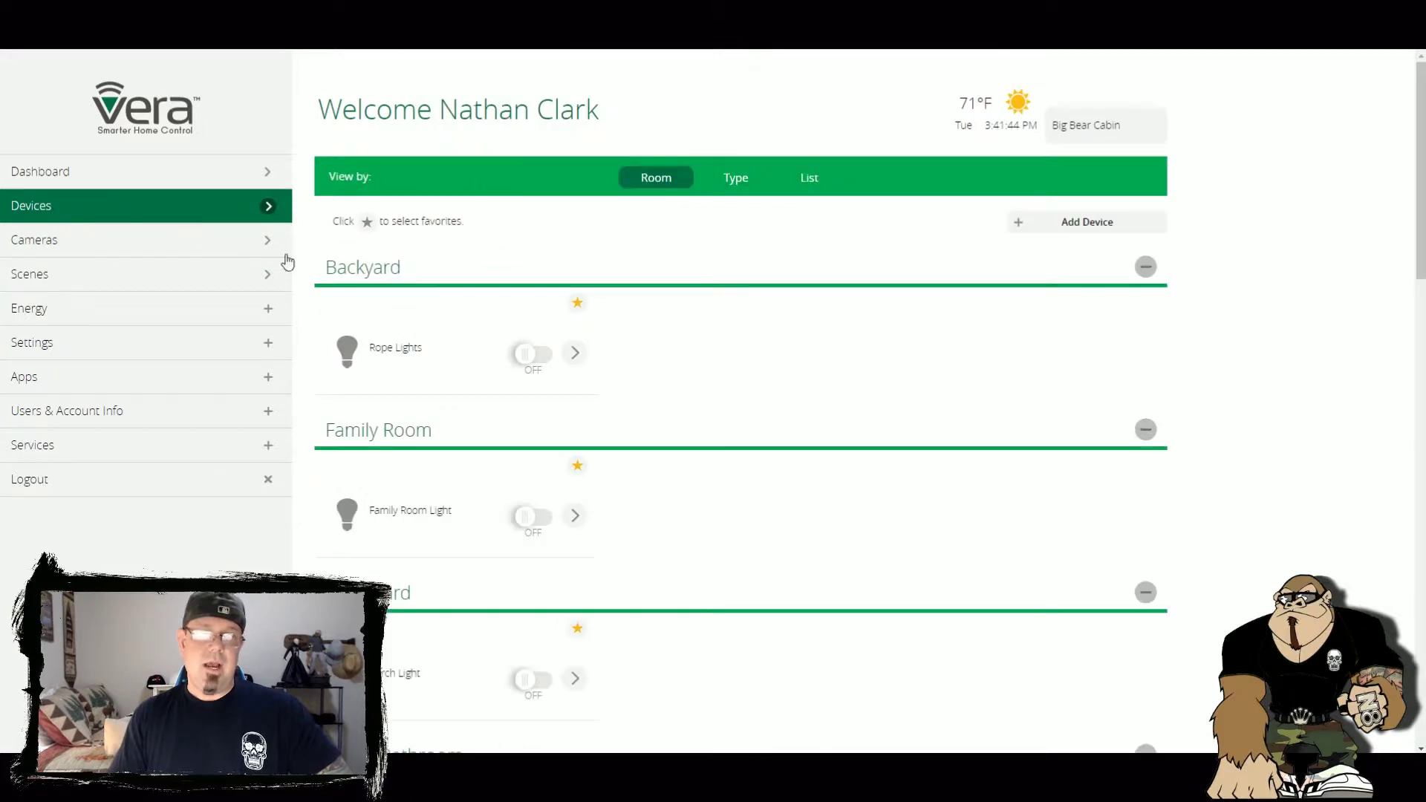
pyautogui.scroll(-9, 854, 413)
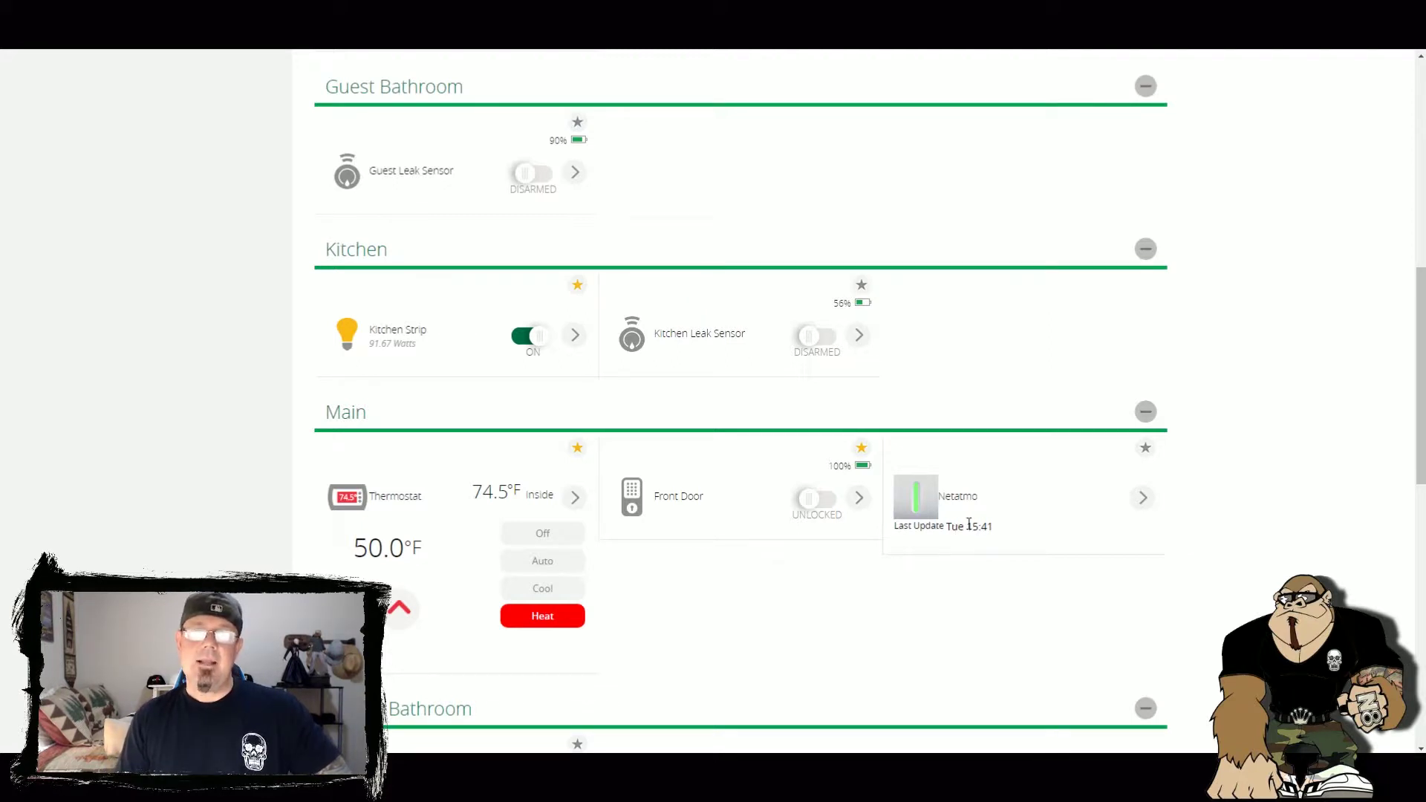
pyautogui.scroll(-5, 966, 528)
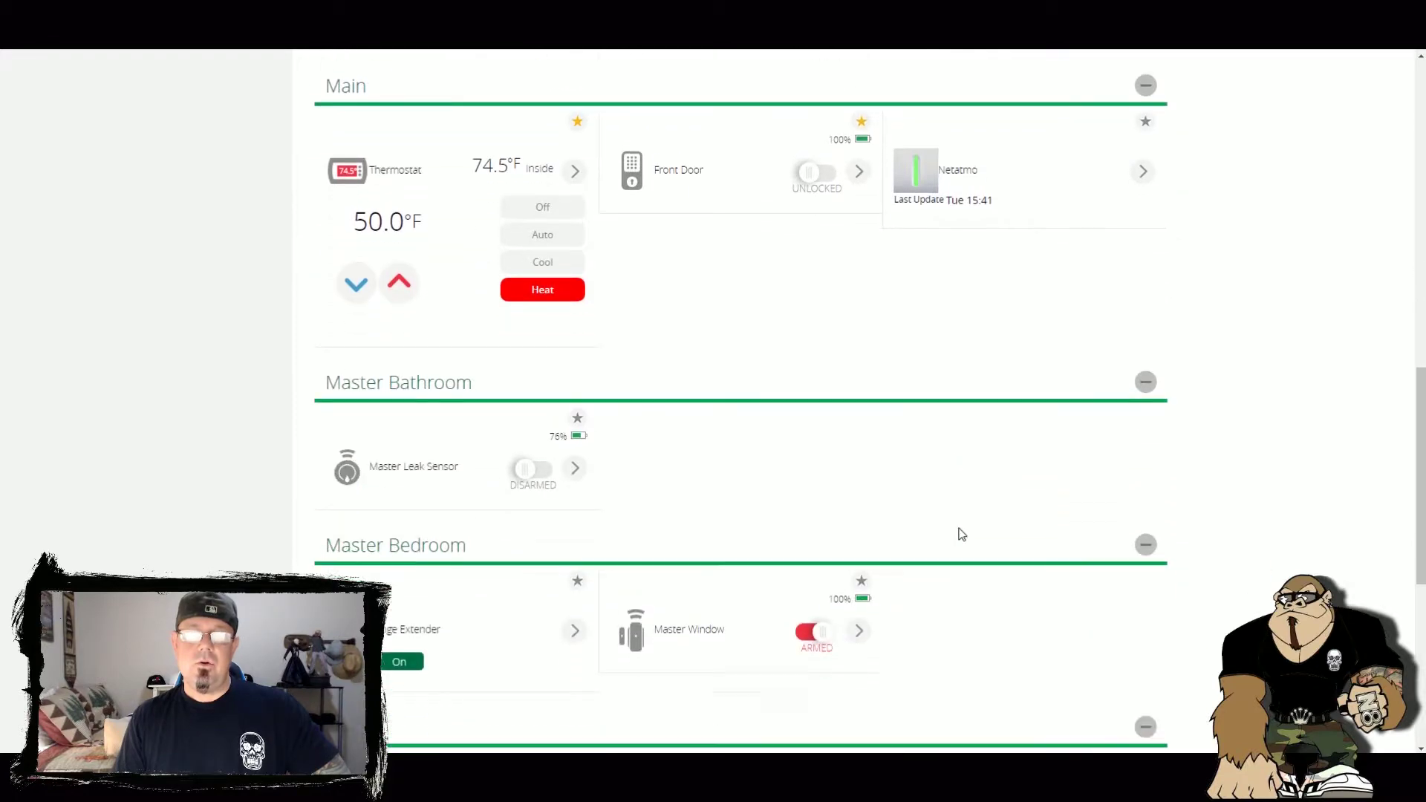
pyautogui.scroll(-7, 961, 533)
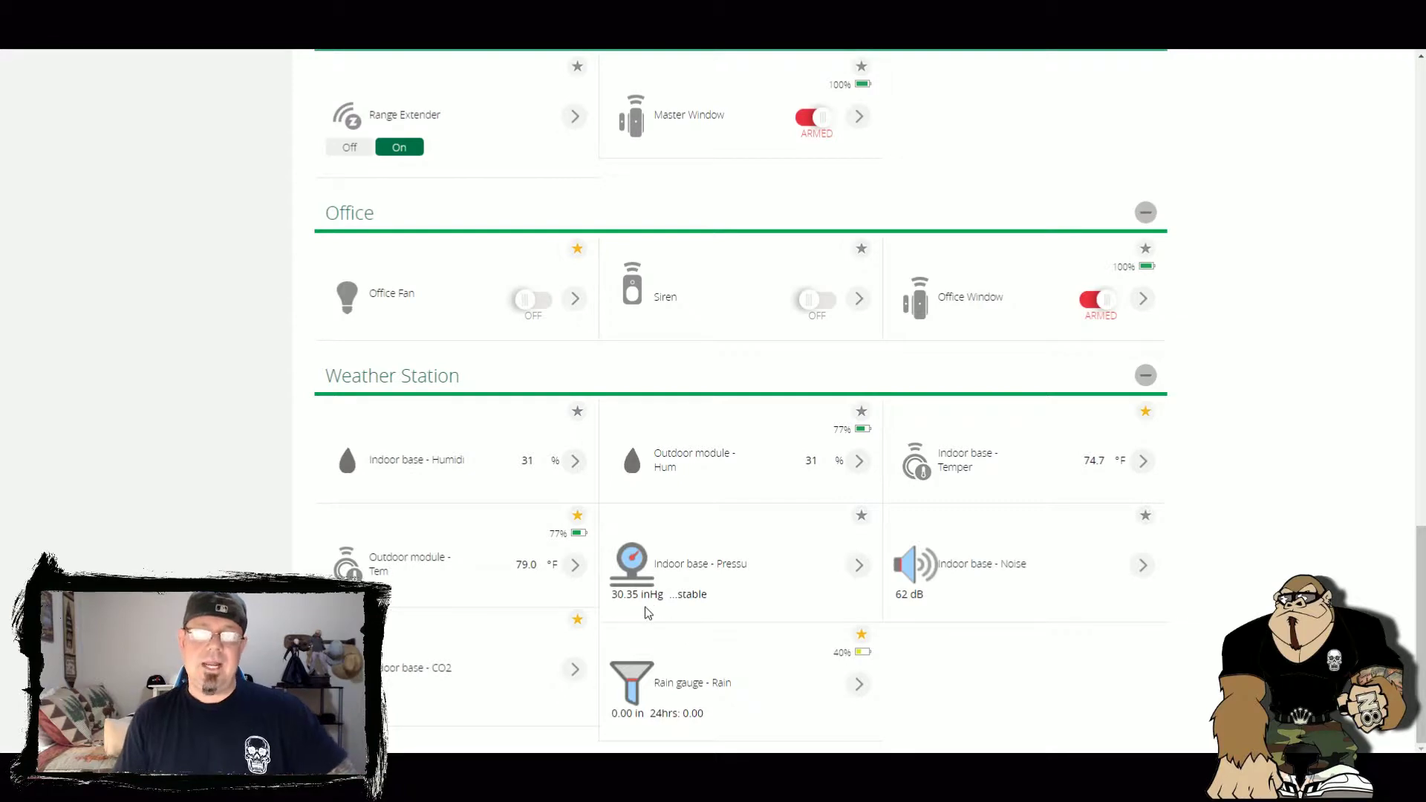
pyautogui.scroll(1, 647, 612)
pyautogui.scroll(15, 648, 612)
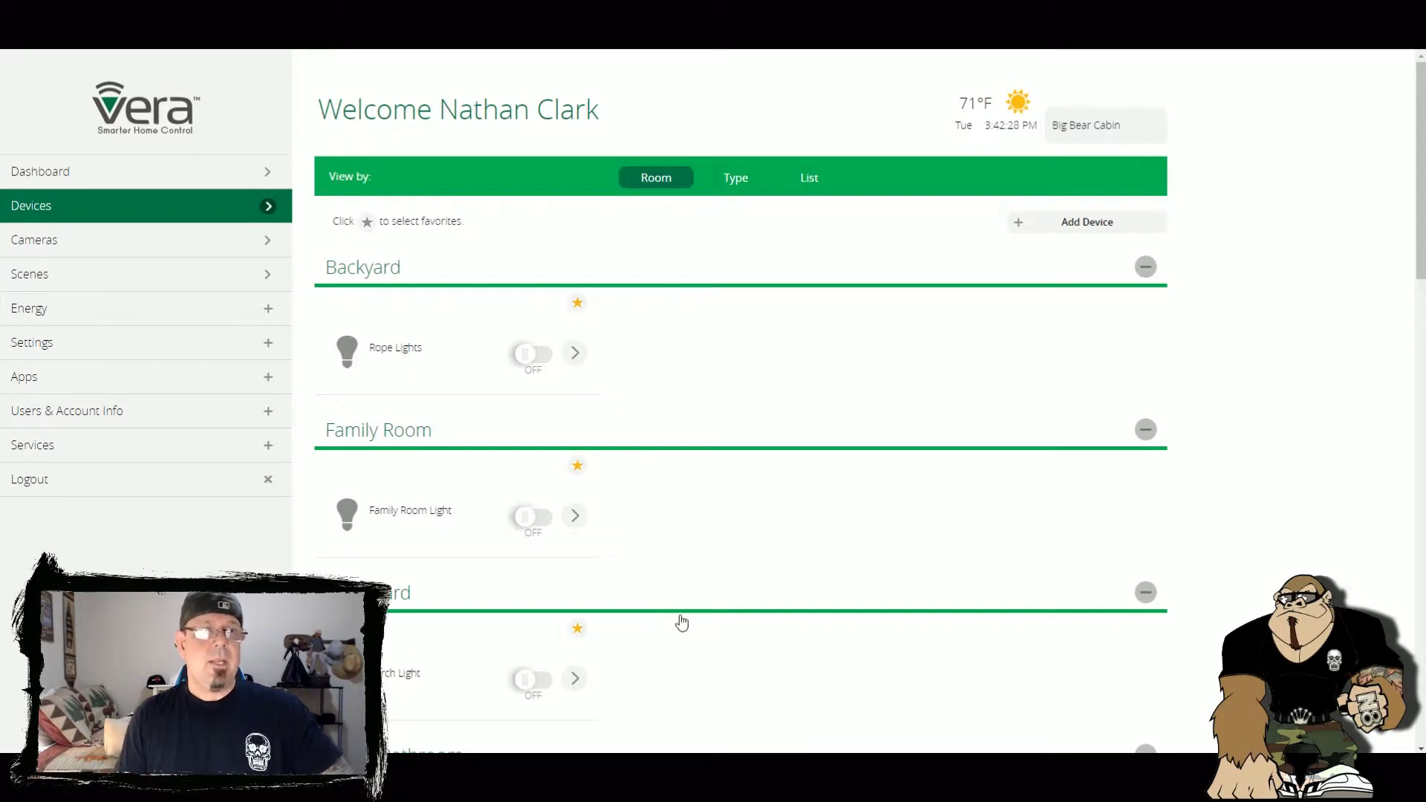
# Step: Delete the "CO2 over 2000 PPM, Office Fan On" scene from the user-created scenes
pyautogui.click(127, 278)
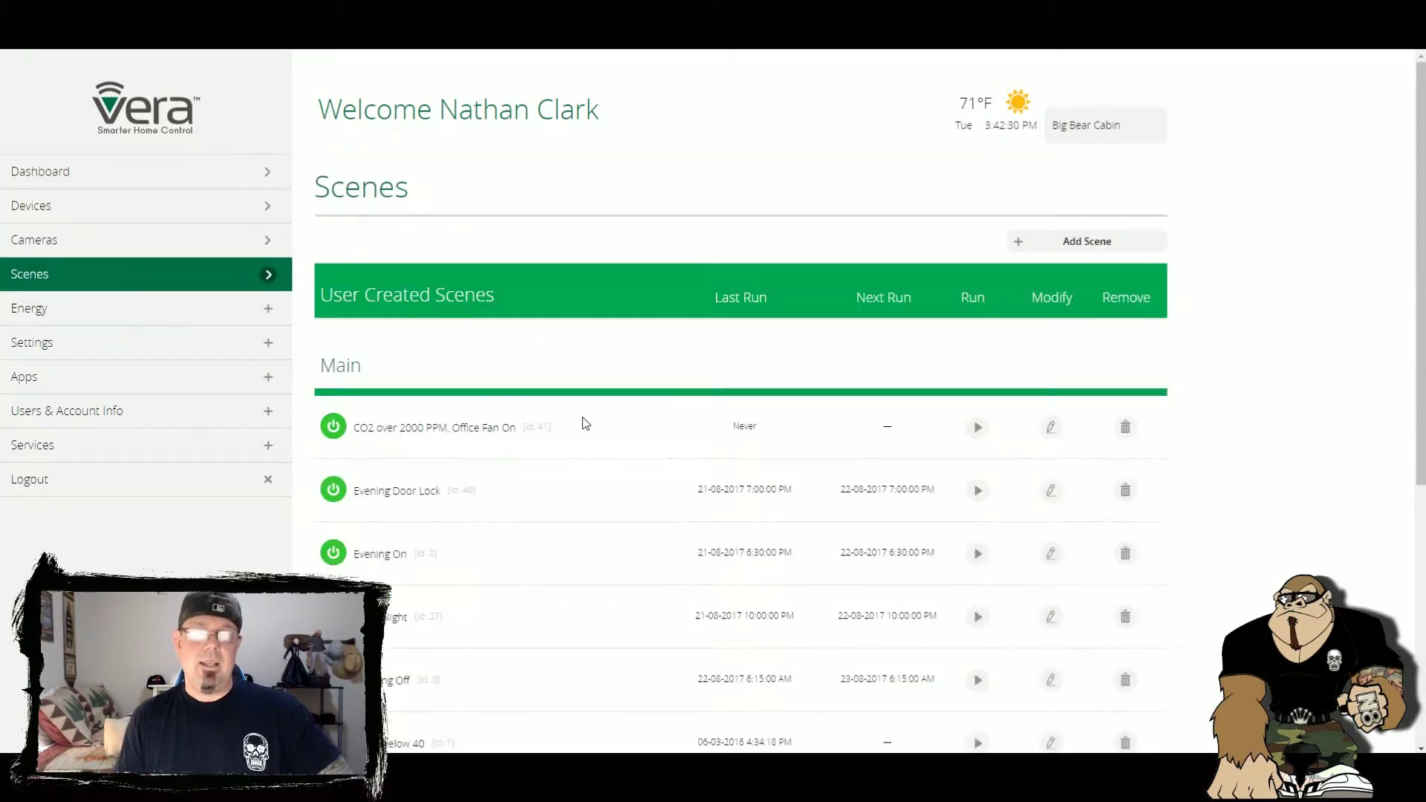
pyautogui.click(1125, 428)
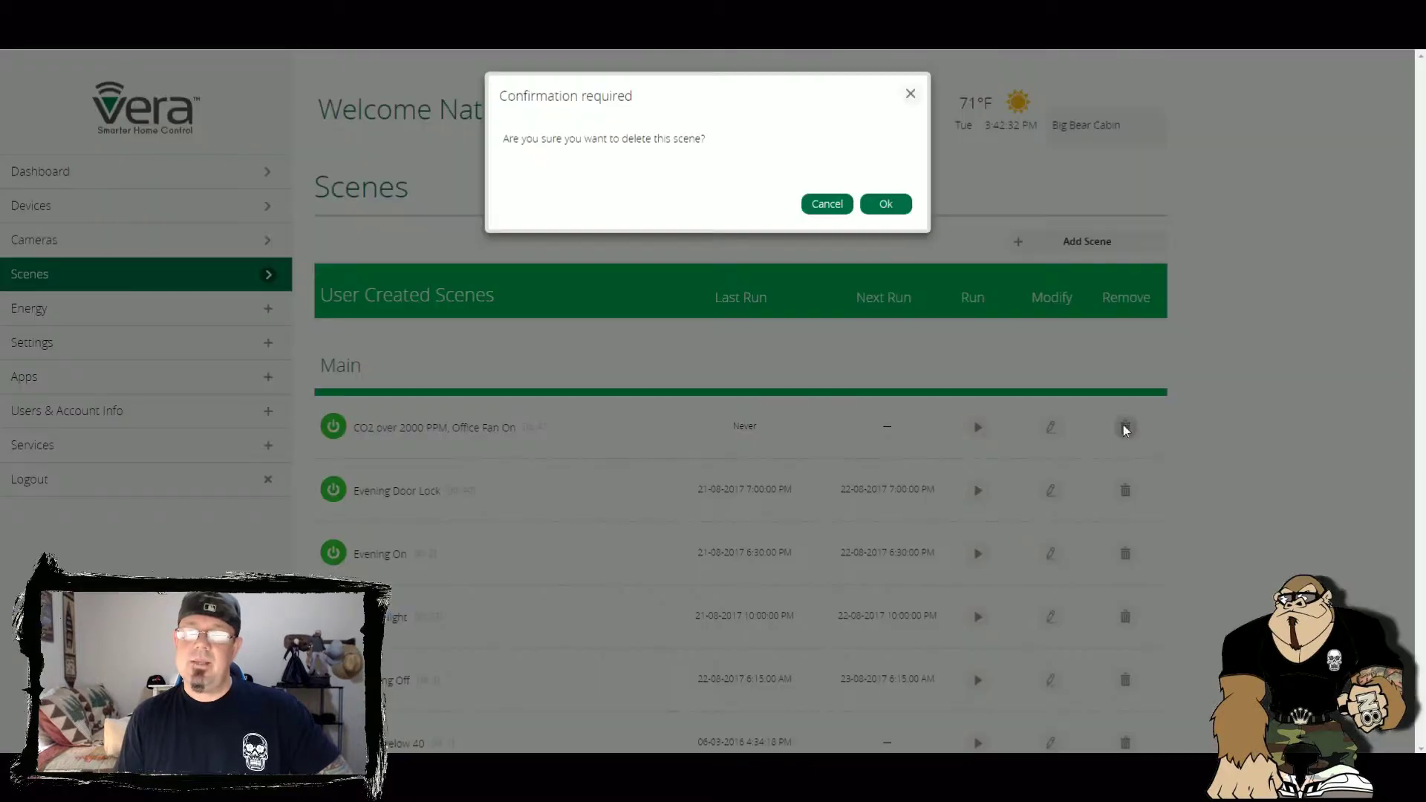
pyautogui.click(887, 205)
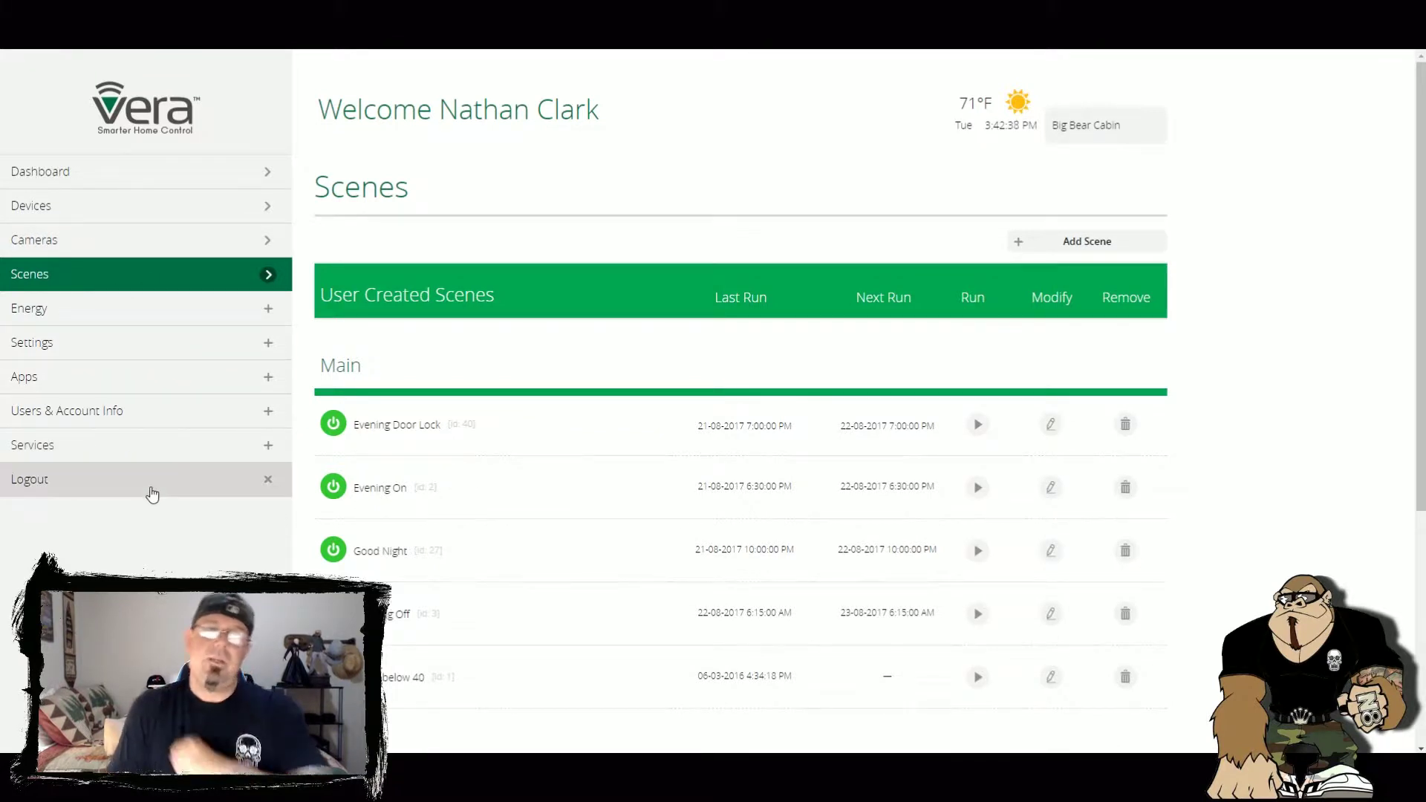
# Step: Look through the remaining user-created scenes in the Main and Office groups
pyautogui.scroll(-2, 141, 505)
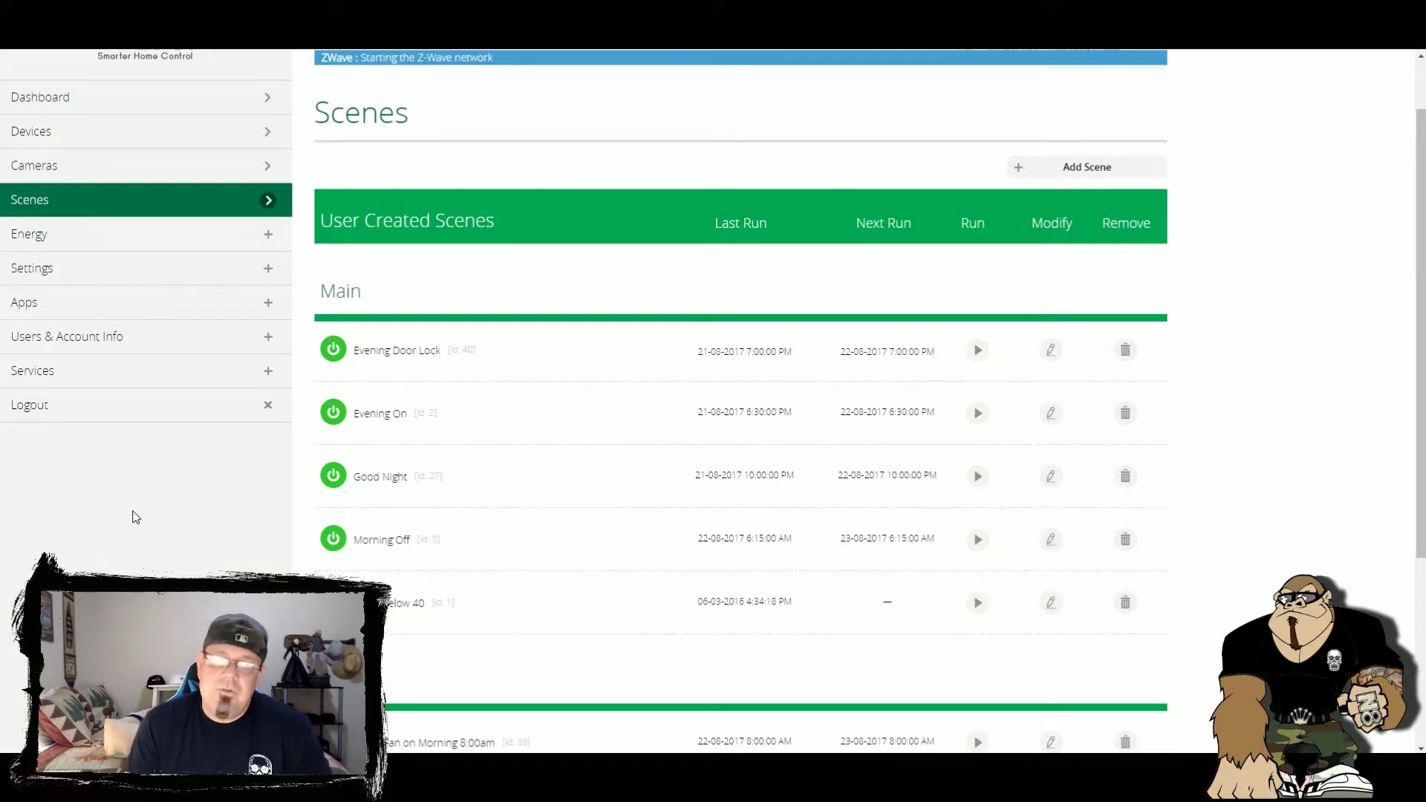
pyautogui.scroll(-4, 135, 518)
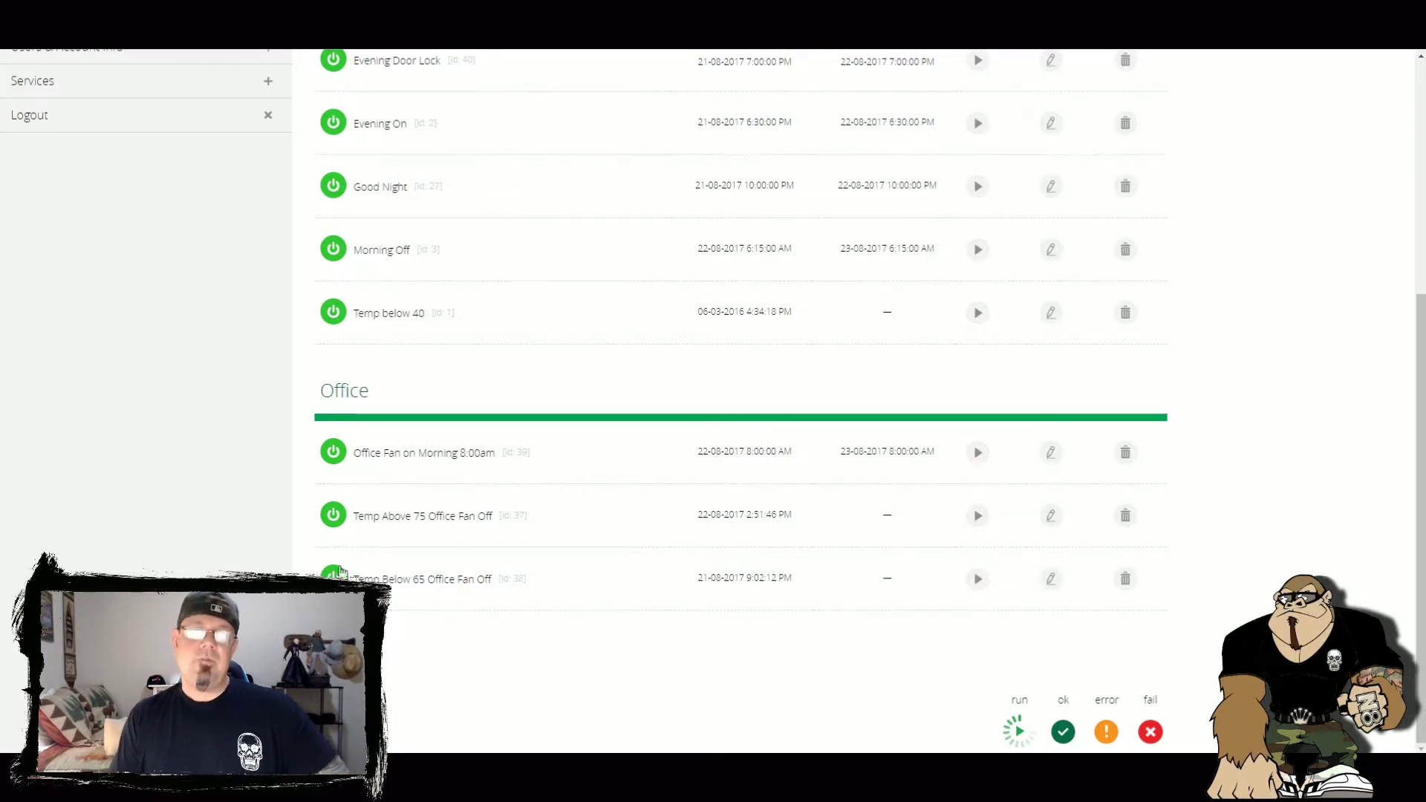
pyautogui.scroll(5, 740, 401)
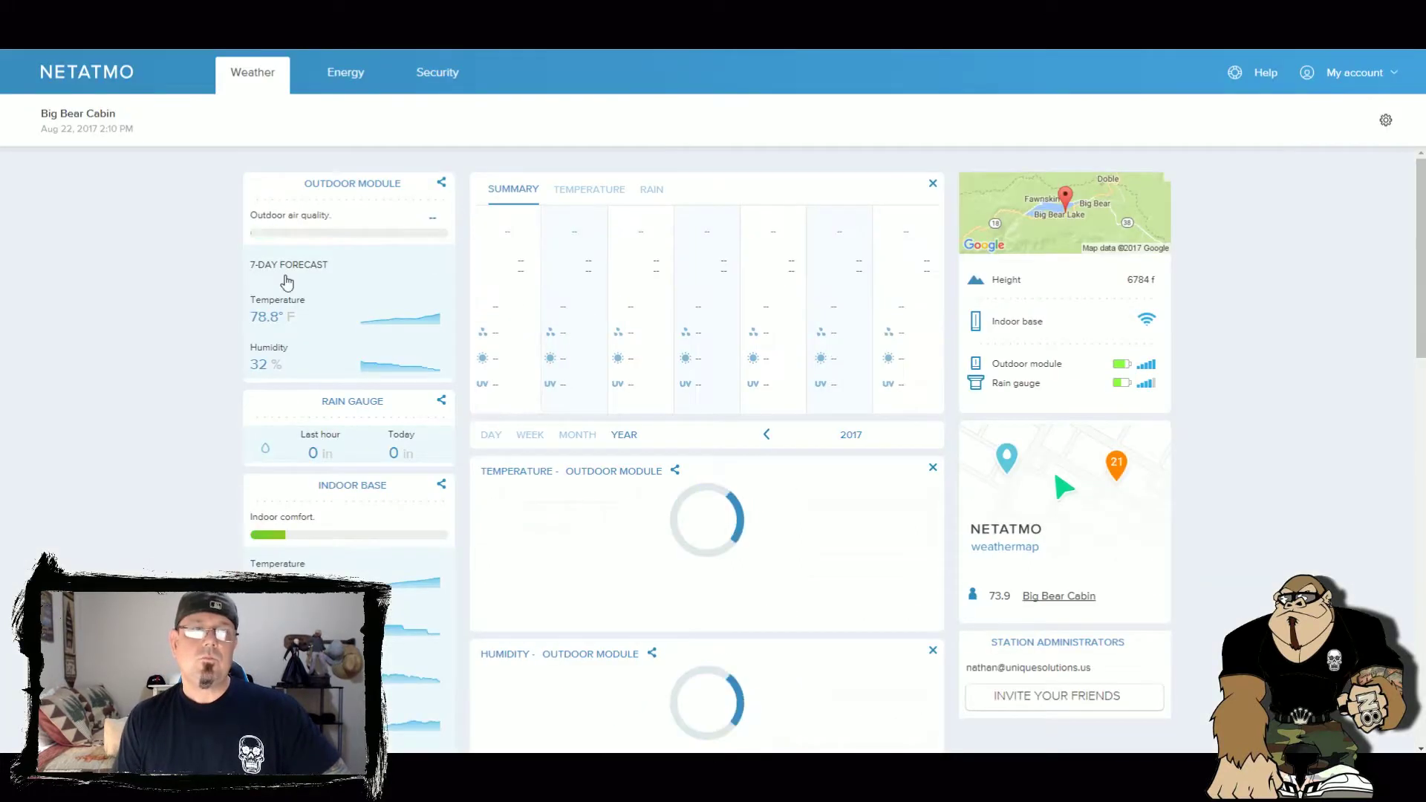
# Step: On the Netatmo weather dashboard, set the module charts to the day view and locate the indoor base readings
pyautogui.scroll(-4, 159, 327)
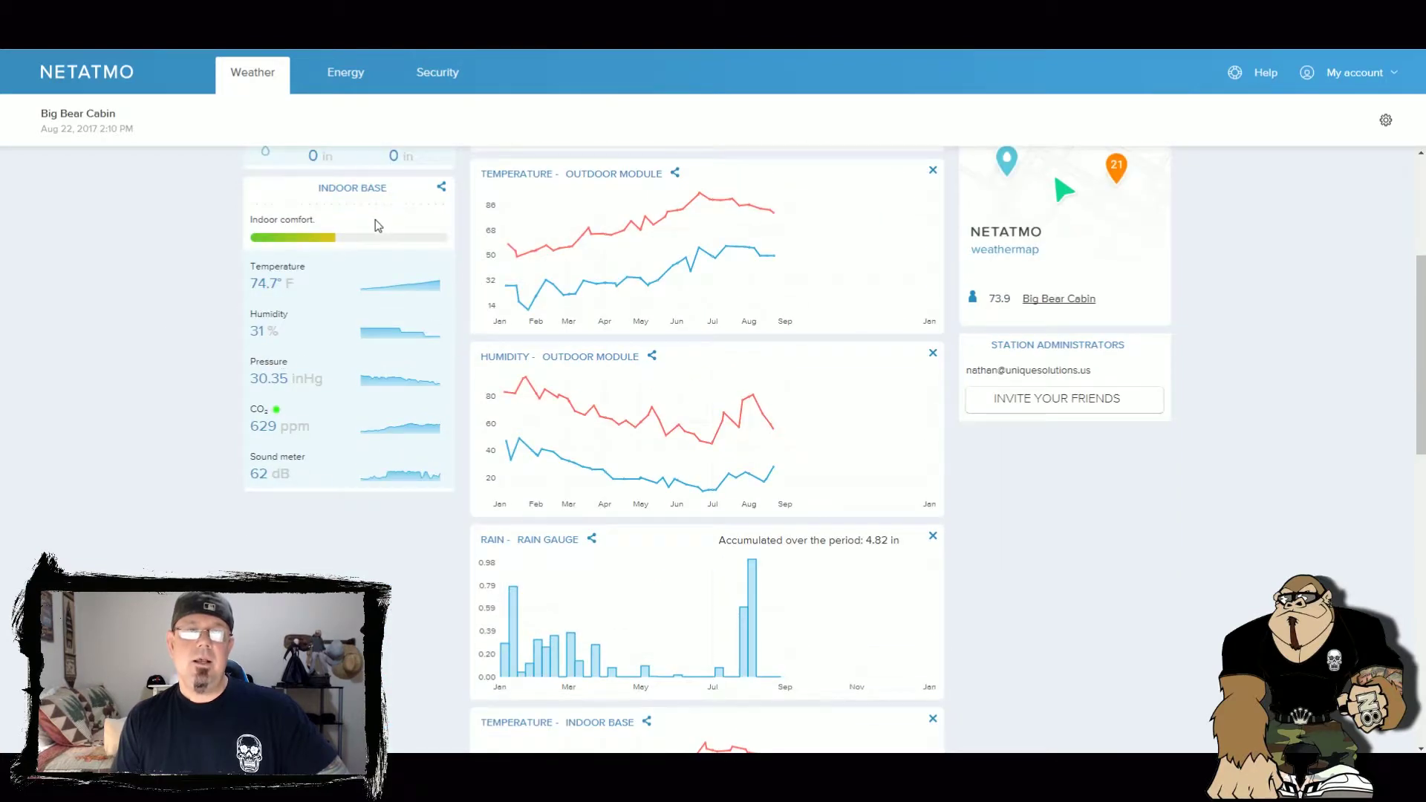
pyautogui.scroll(4, 378, 225)
pyautogui.click(491, 436)
pyautogui.scroll(-4, 292, 453)
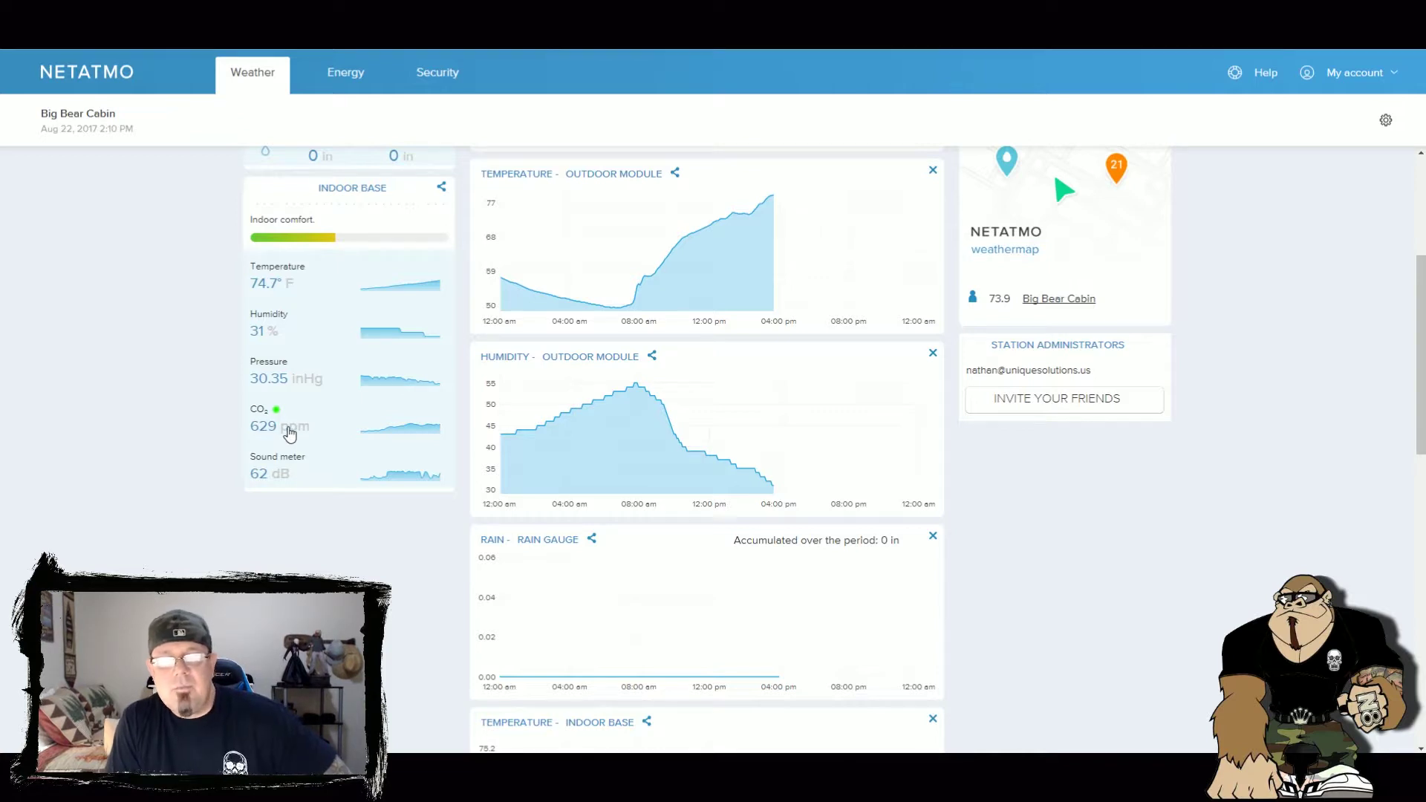
# Step: Examine the indoor base's CO2 level along with the outdoor module readings and the seven-day forecast
pyautogui.scroll(1, 179, 448)
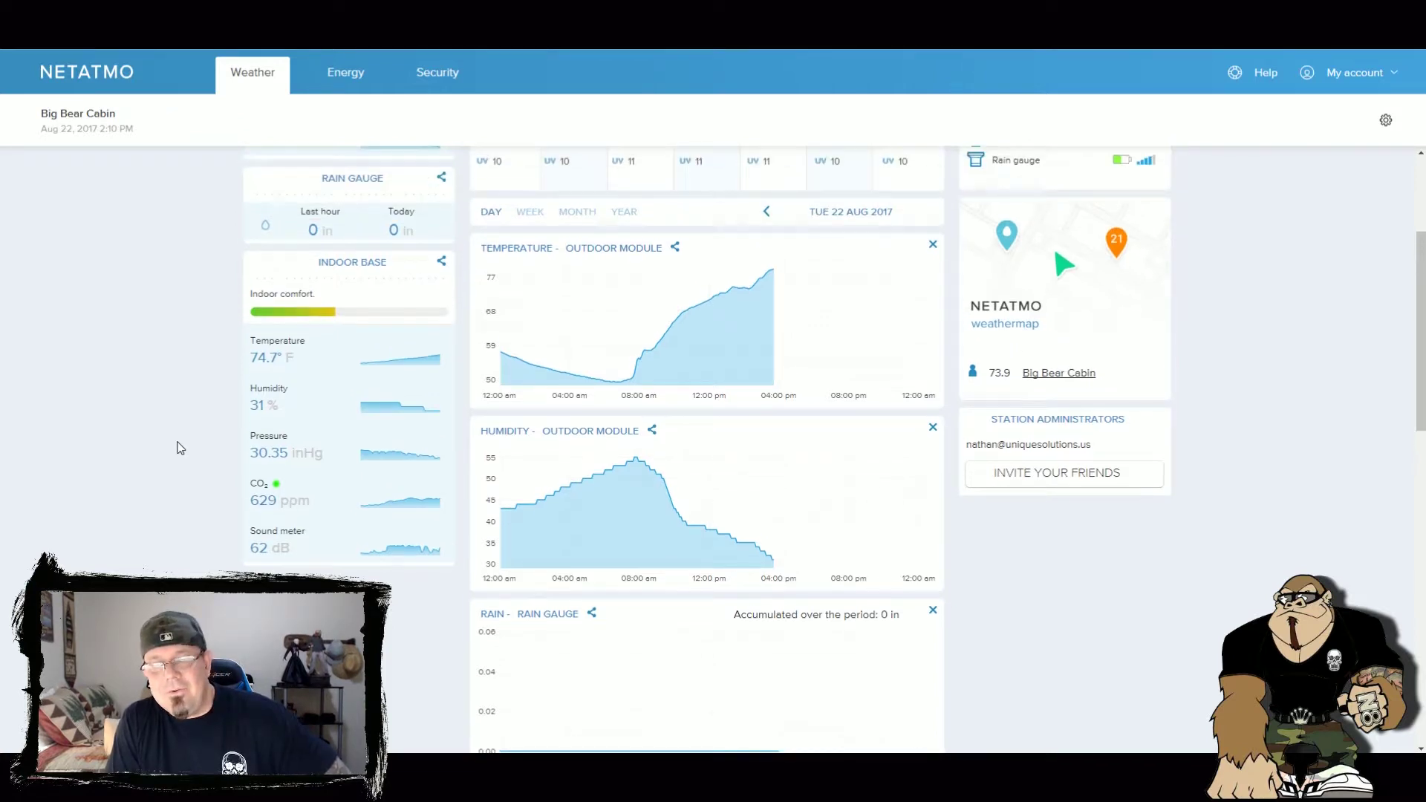
pyautogui.scroll(3, 179, 448)
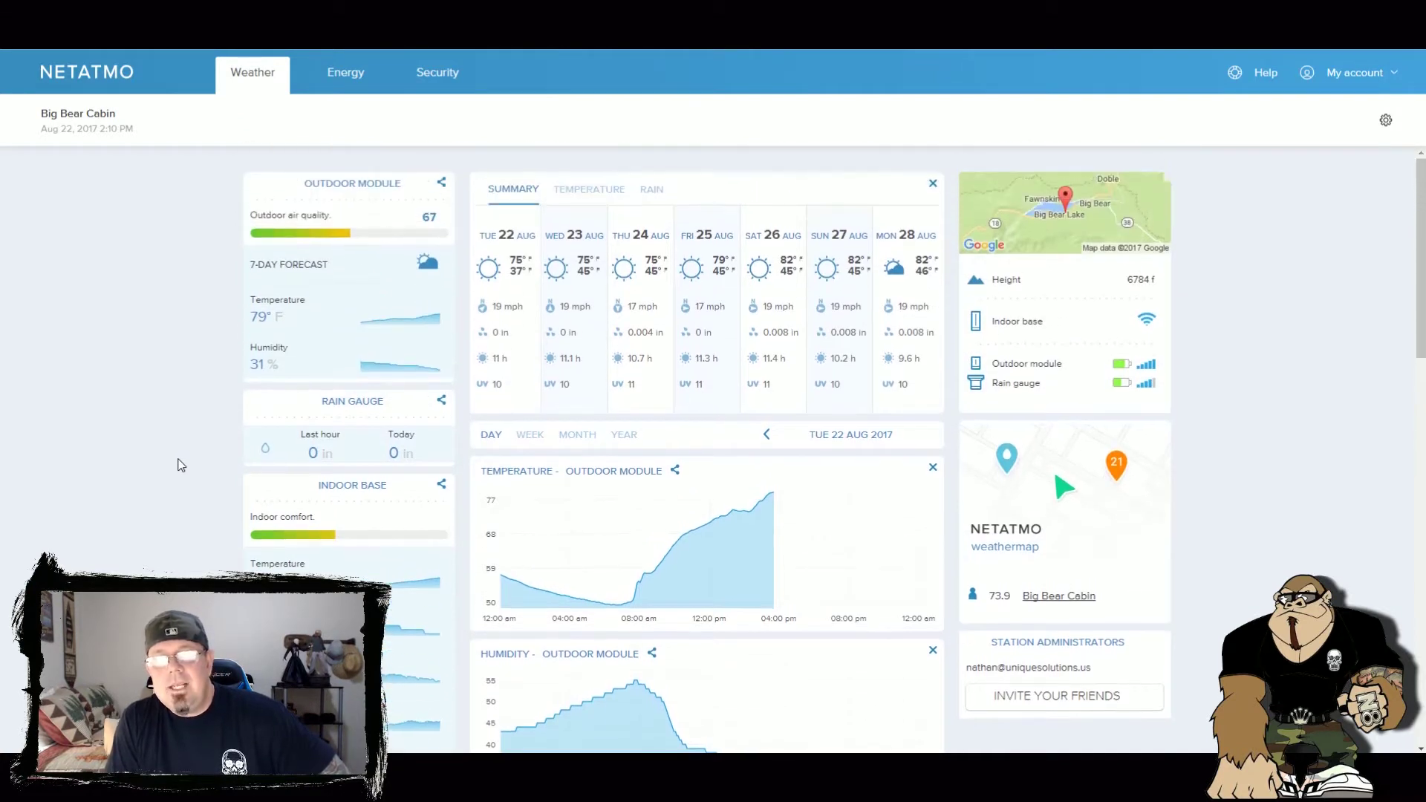
pyautogui.scroll(-2, 180, 465)
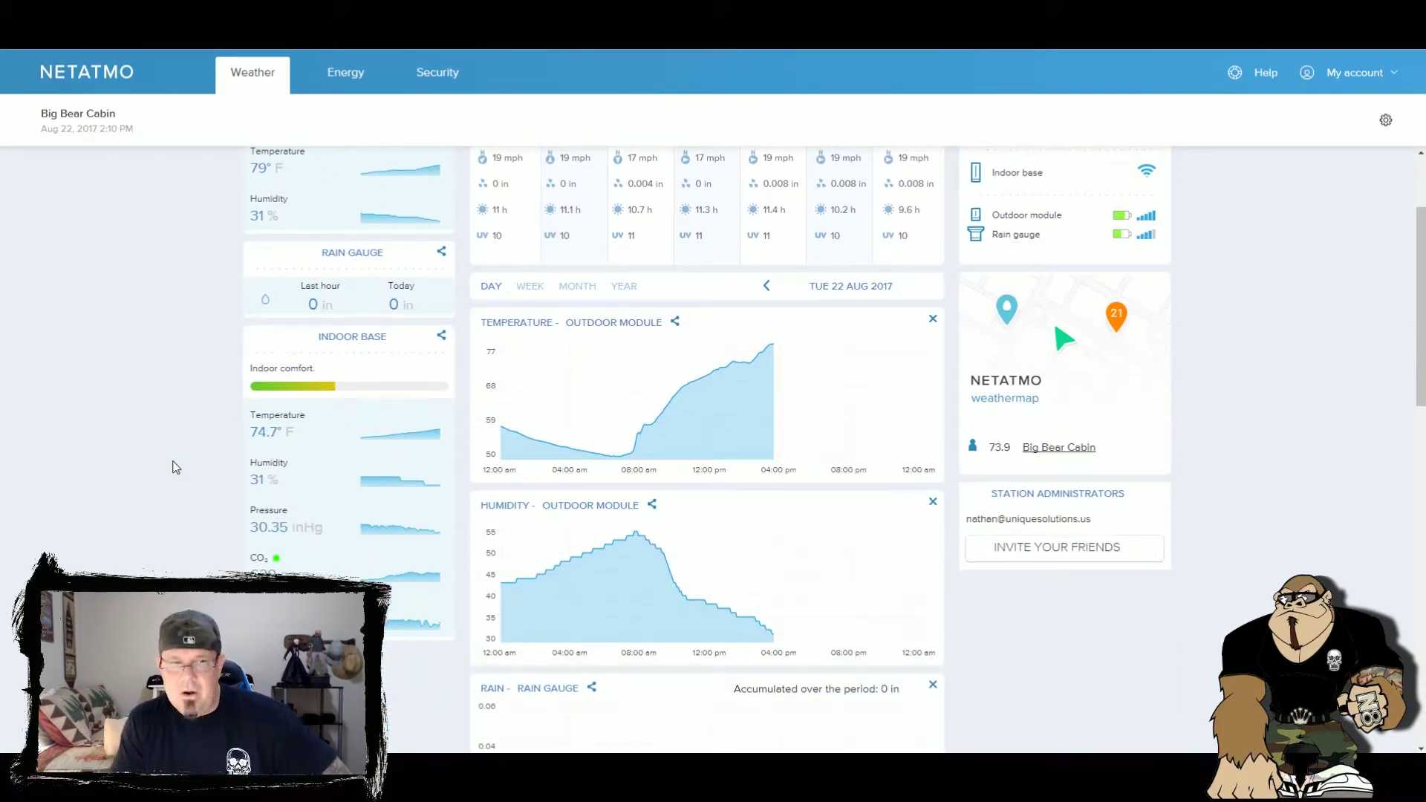
pyautogui.scroll(-2, 216, 482)
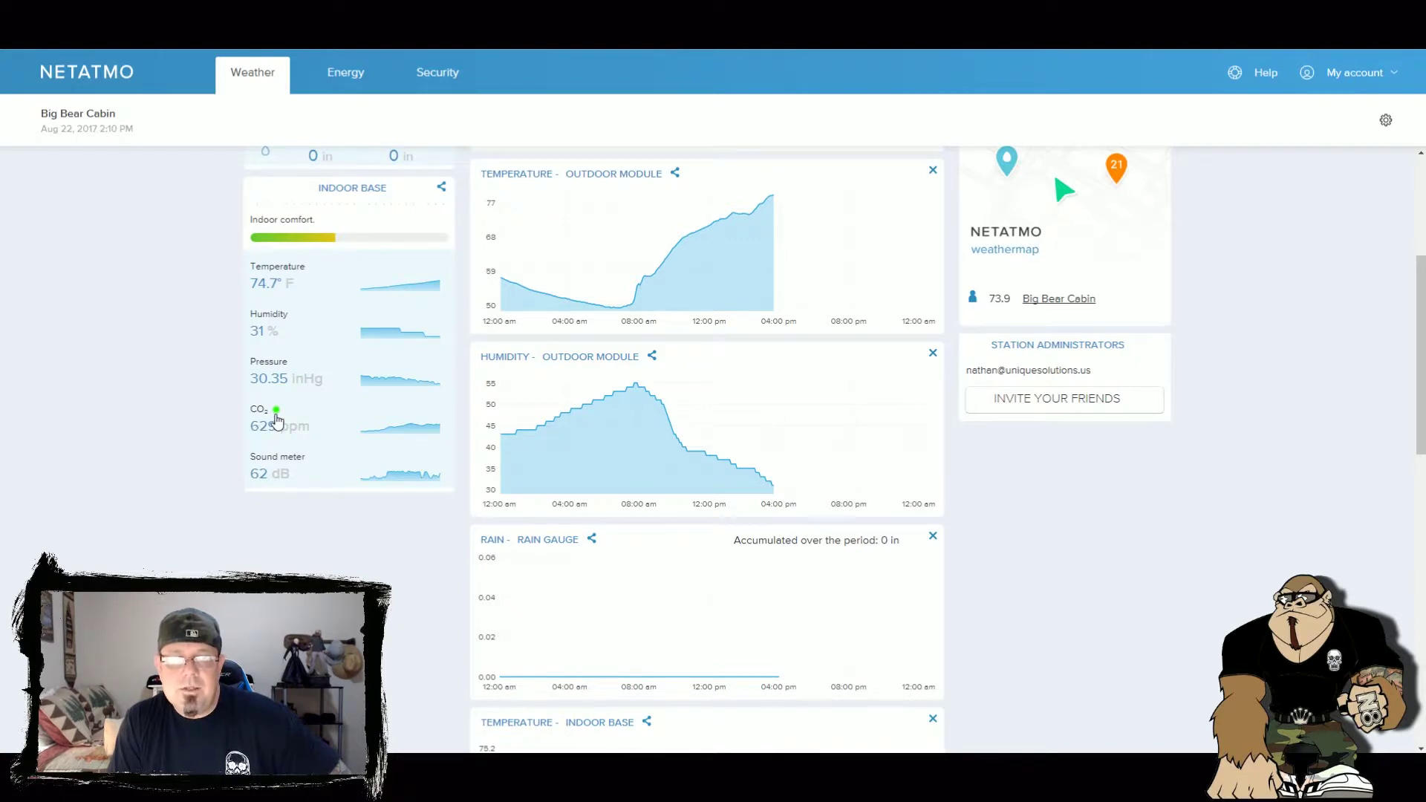
pyautogui.scroll(1, 149, 487)
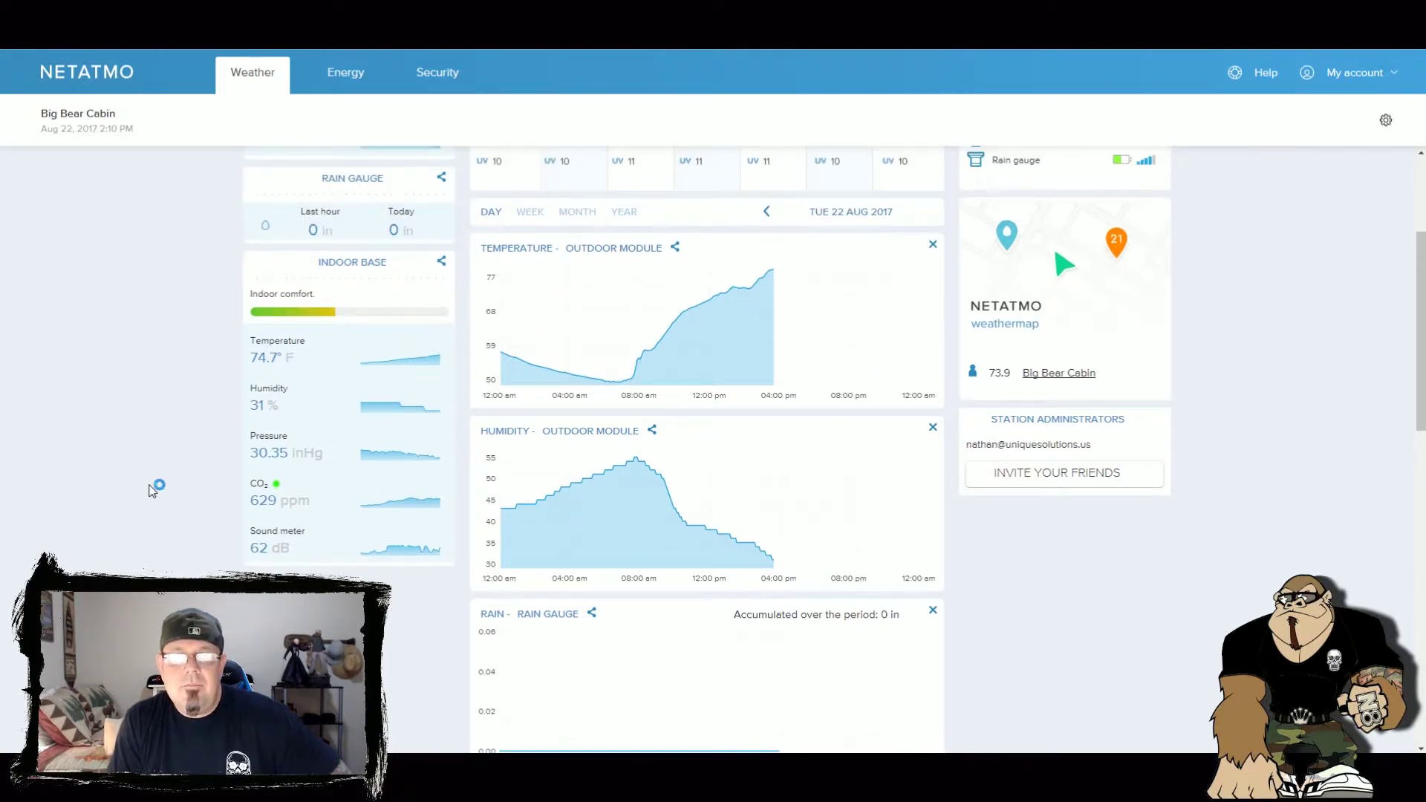
pyautogui.scroll(3, 152, 490)
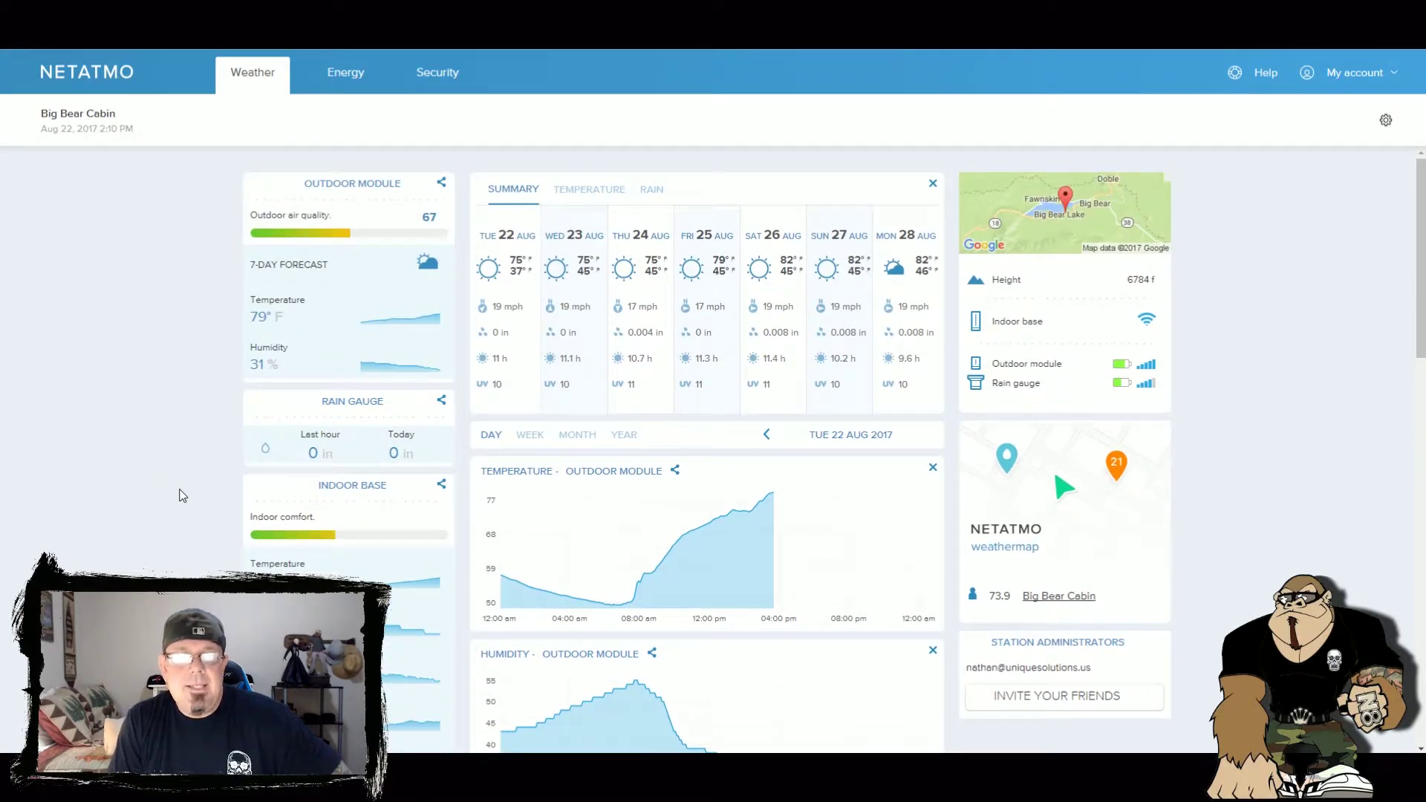
pyautogui.scroll(-2, 185, 498)
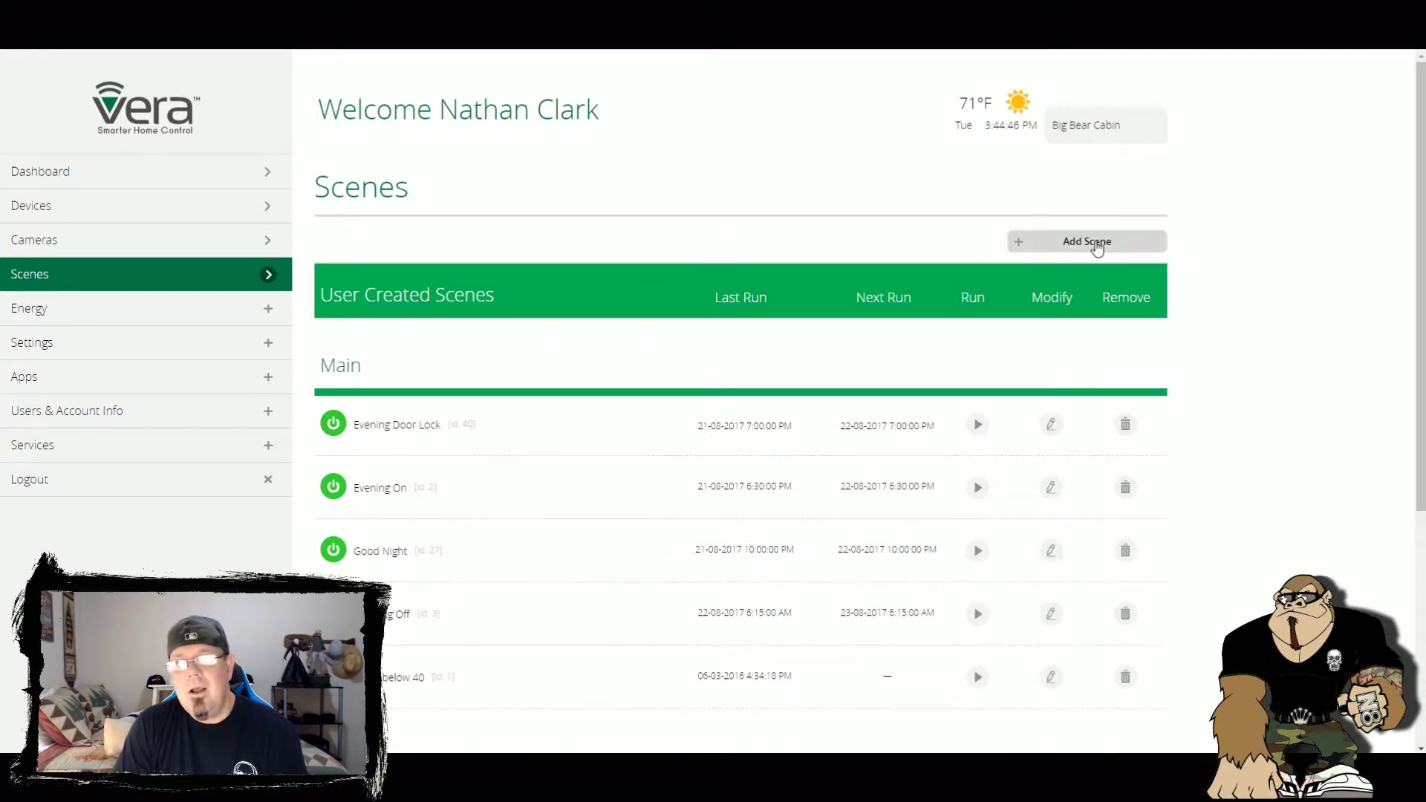
# Step: Add a new scene in the Vera controller with the Weather Station's Indoor base - CO2 as its device trigger
pyautogui.click(1155, 243)
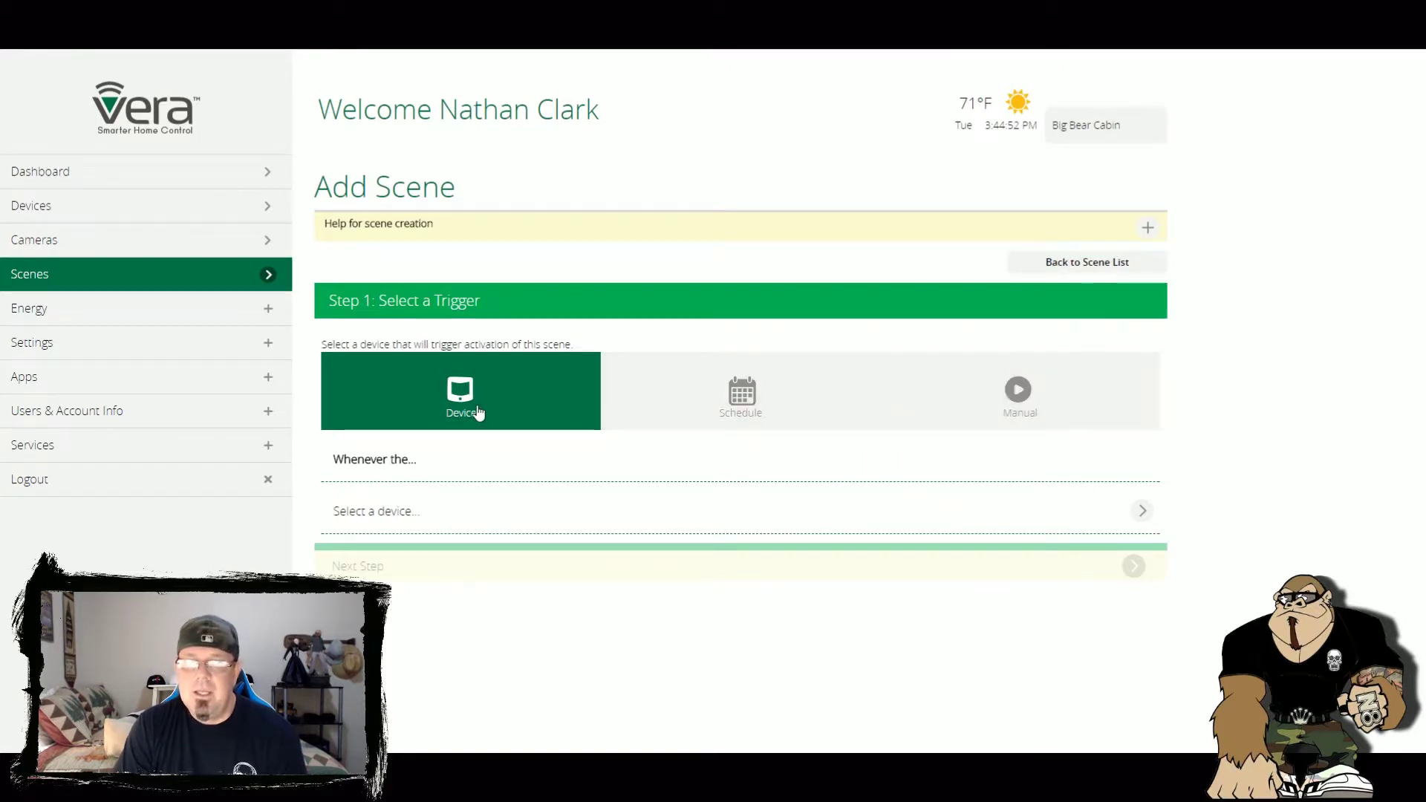
pyautogui.click(1142, 512)
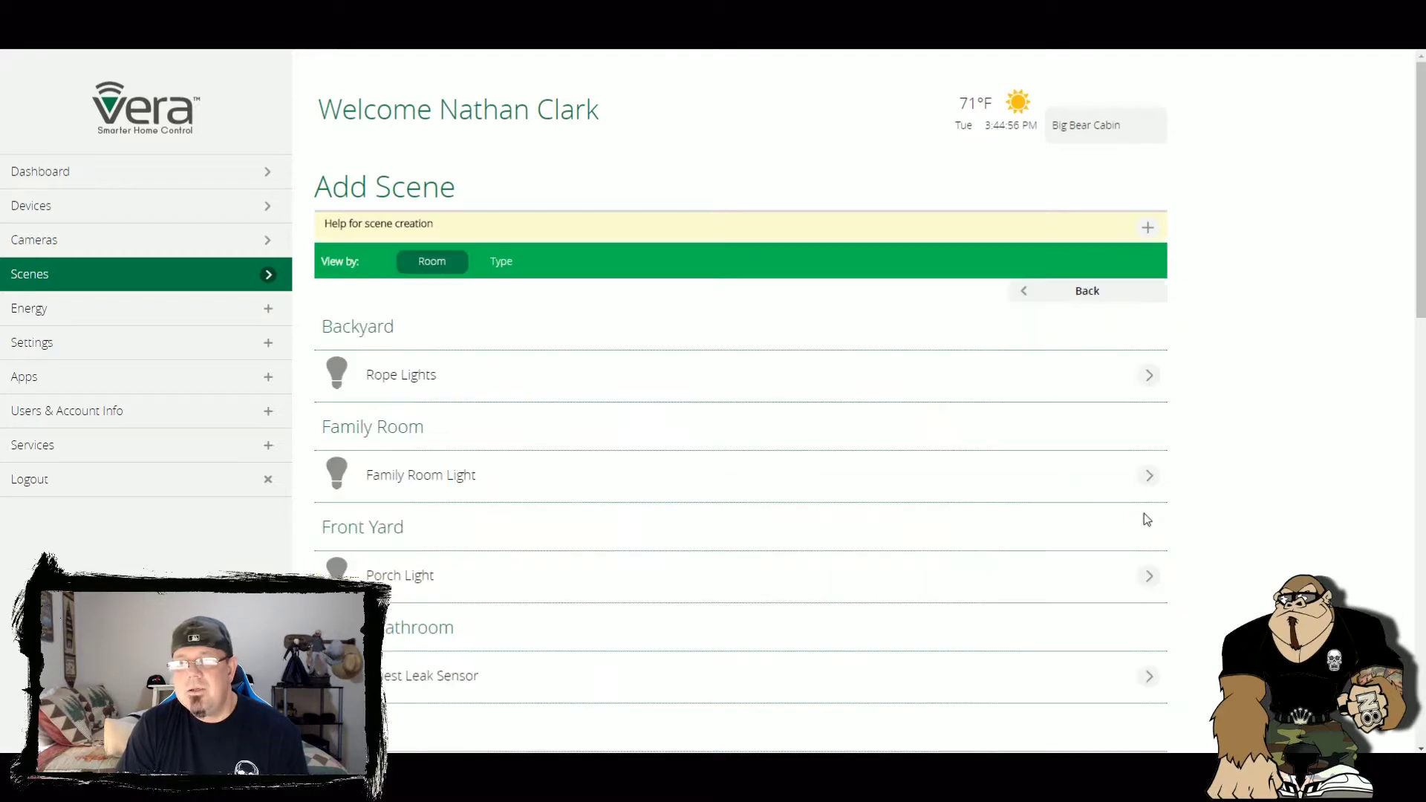
pyautogui.scroll(-12, 929, 528)
pyautogui.scroll(-4, 920, 512)
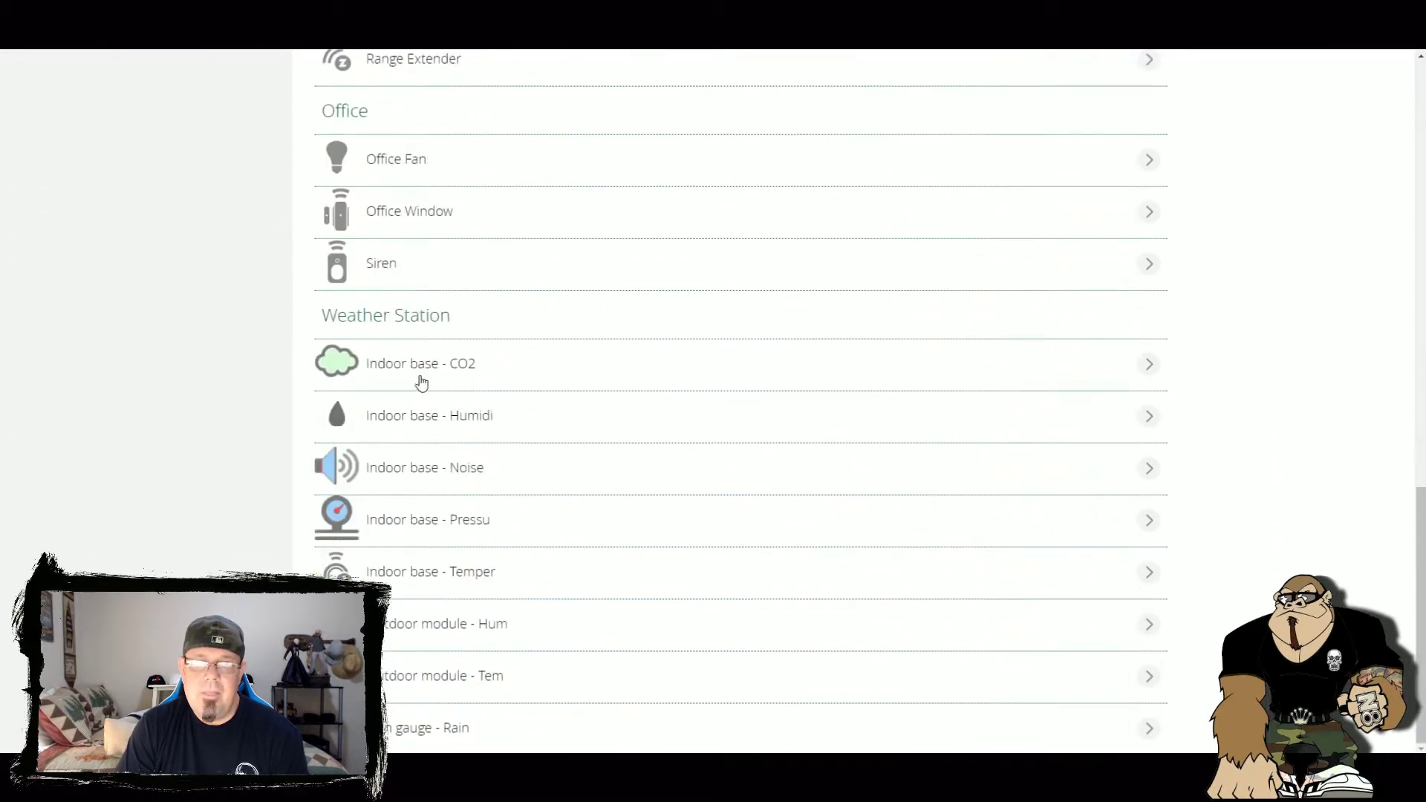
pyautogui.click(1144, 367)
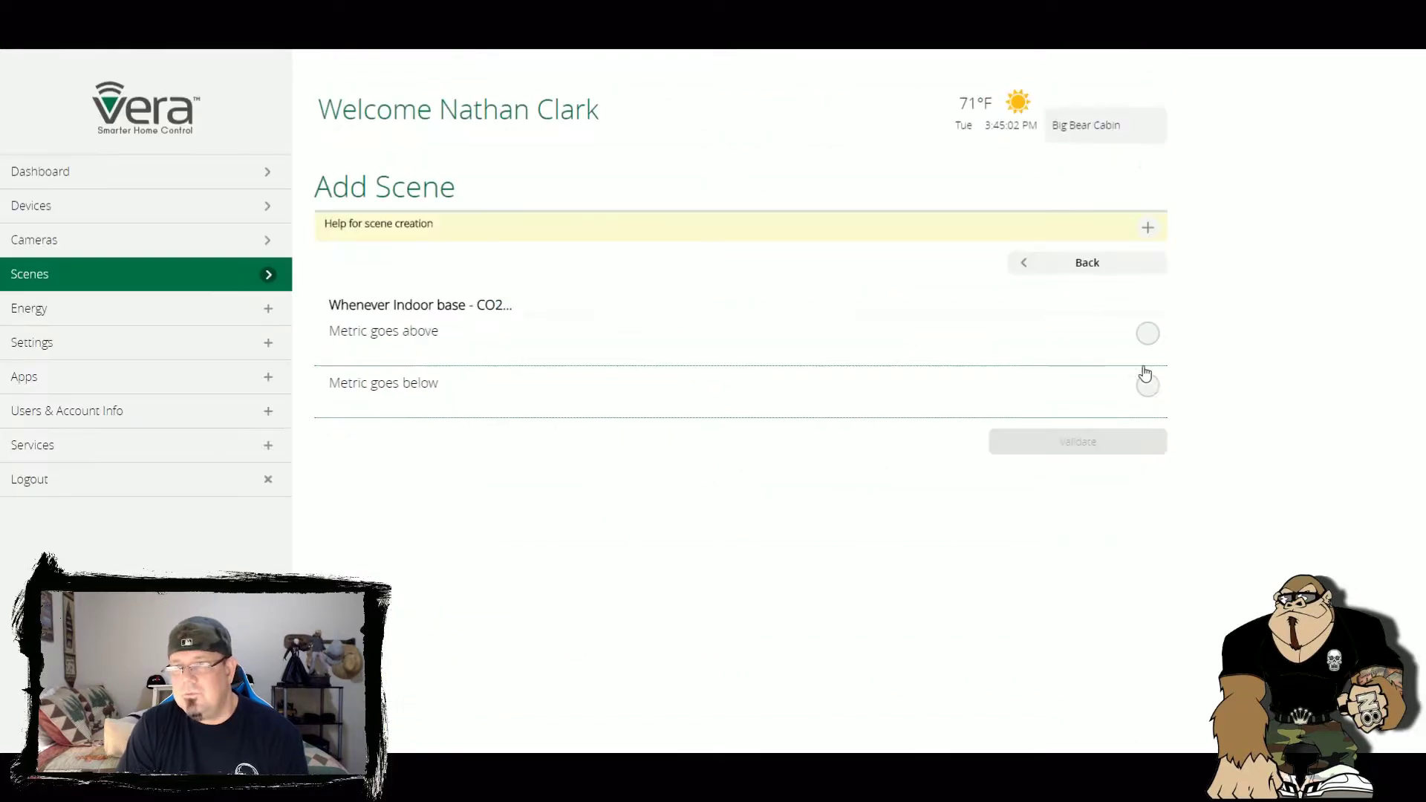
# Step: Set the trigger to fire when the indoor base CO2 metric goes above 2000, and validate it
pyautogui.click(374, 332)
pyautogui.click(429, 355)
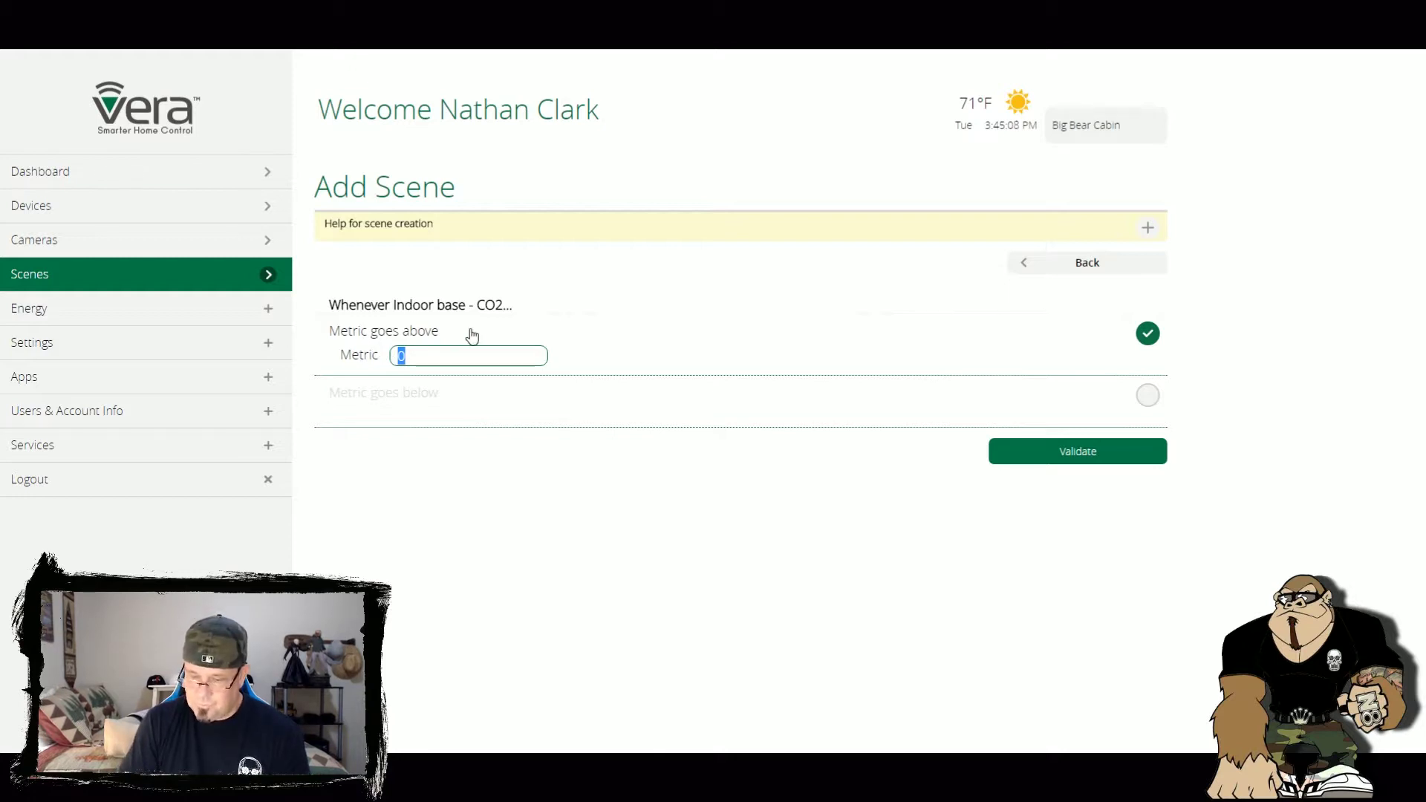
pyautogui.write('2000')
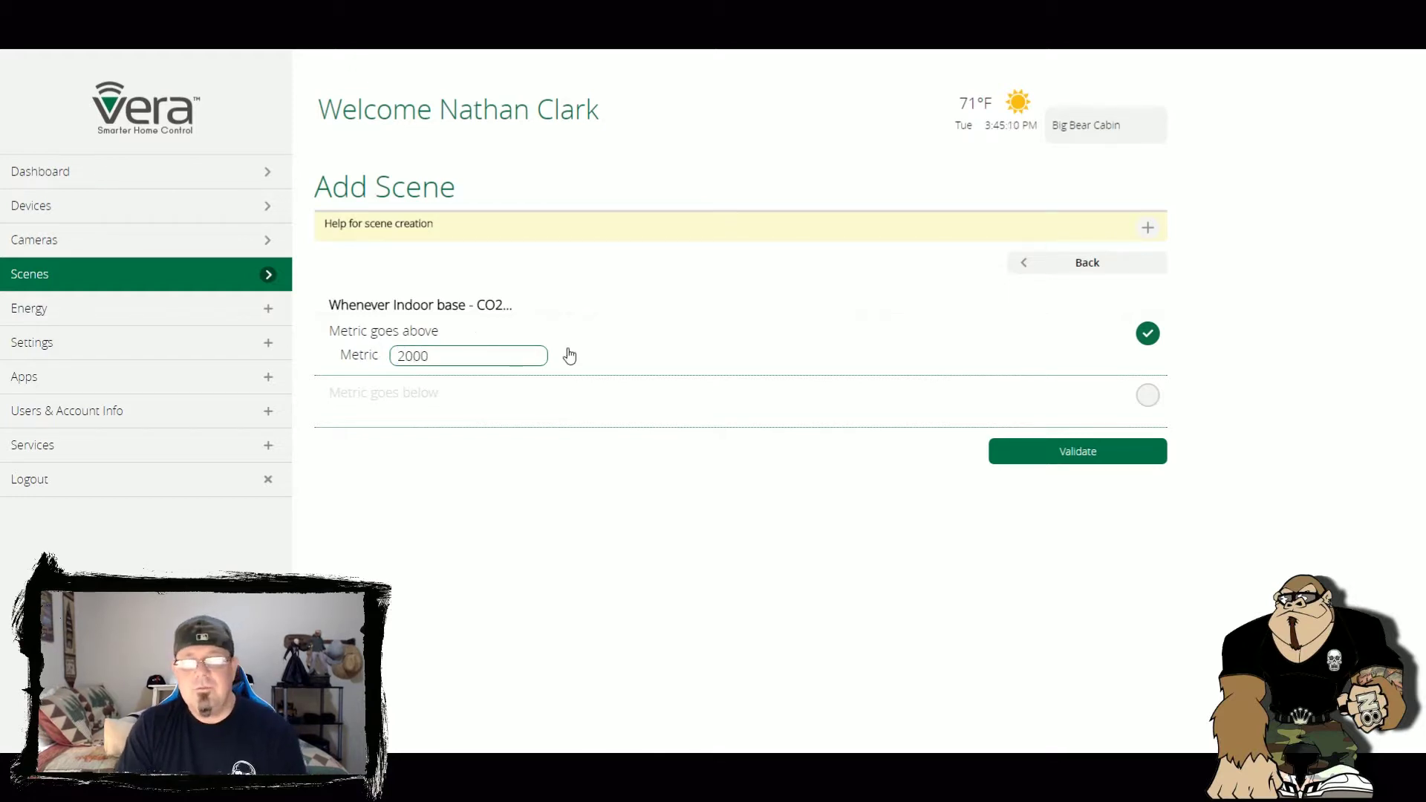
pyautogui.click(1064, 456)
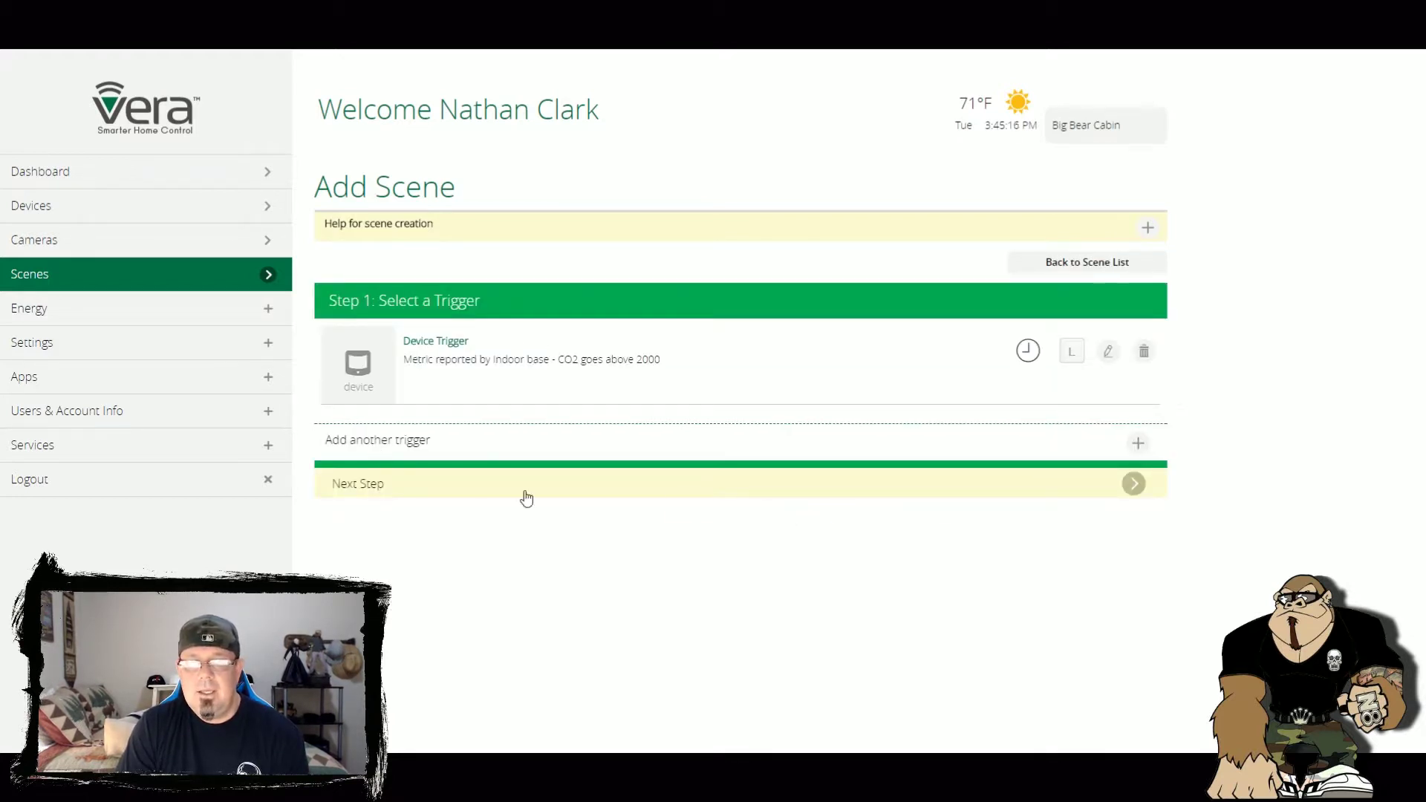
# Step: Add the Office Fan as the scene's immediate device action, switched on, and validate it
pyautogui.click(1131, 487)
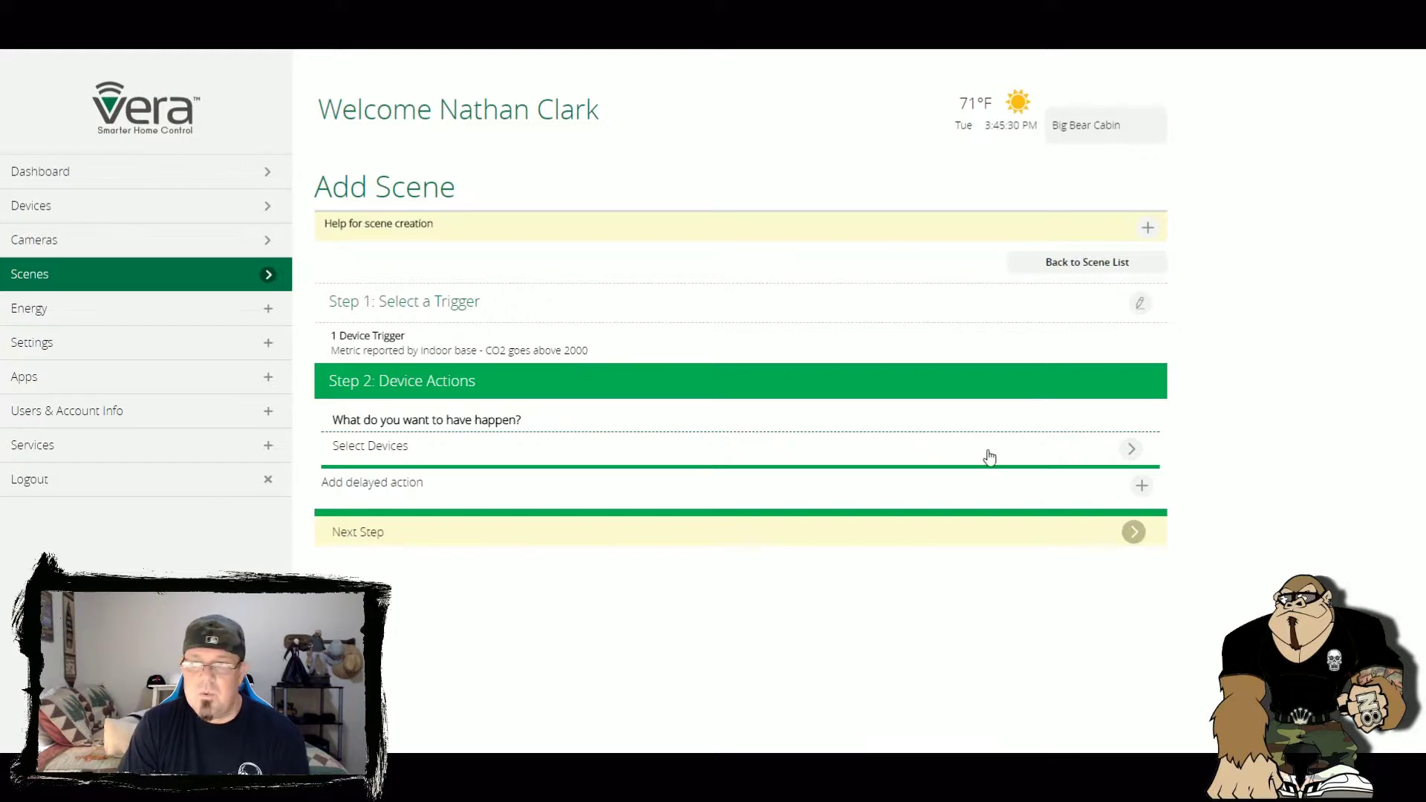
pyautogui.click(1129, 450)
pyautogui.scroll(-10, 1187, 446)
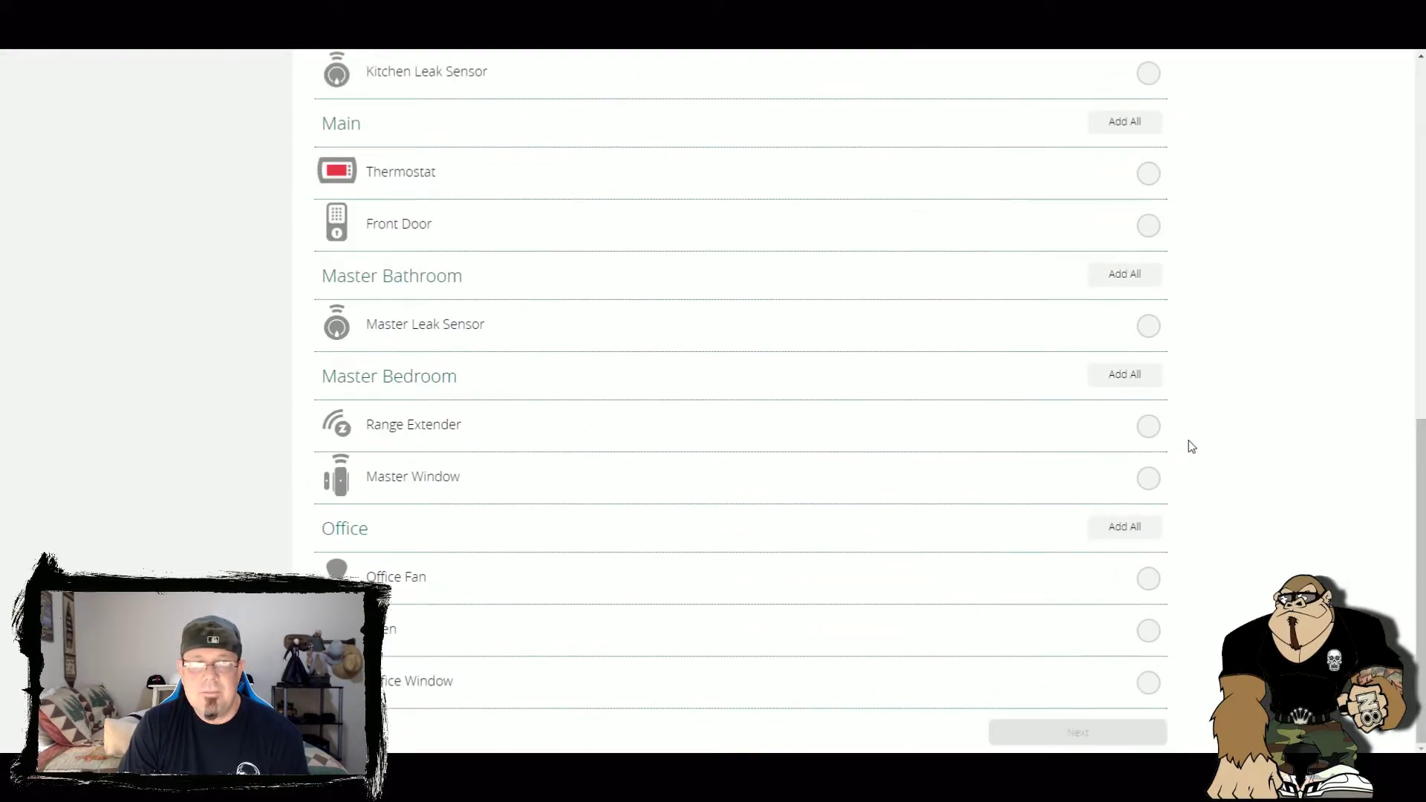
pyautogui.click(1149, 583)
pyautogui.click(1084, 734)
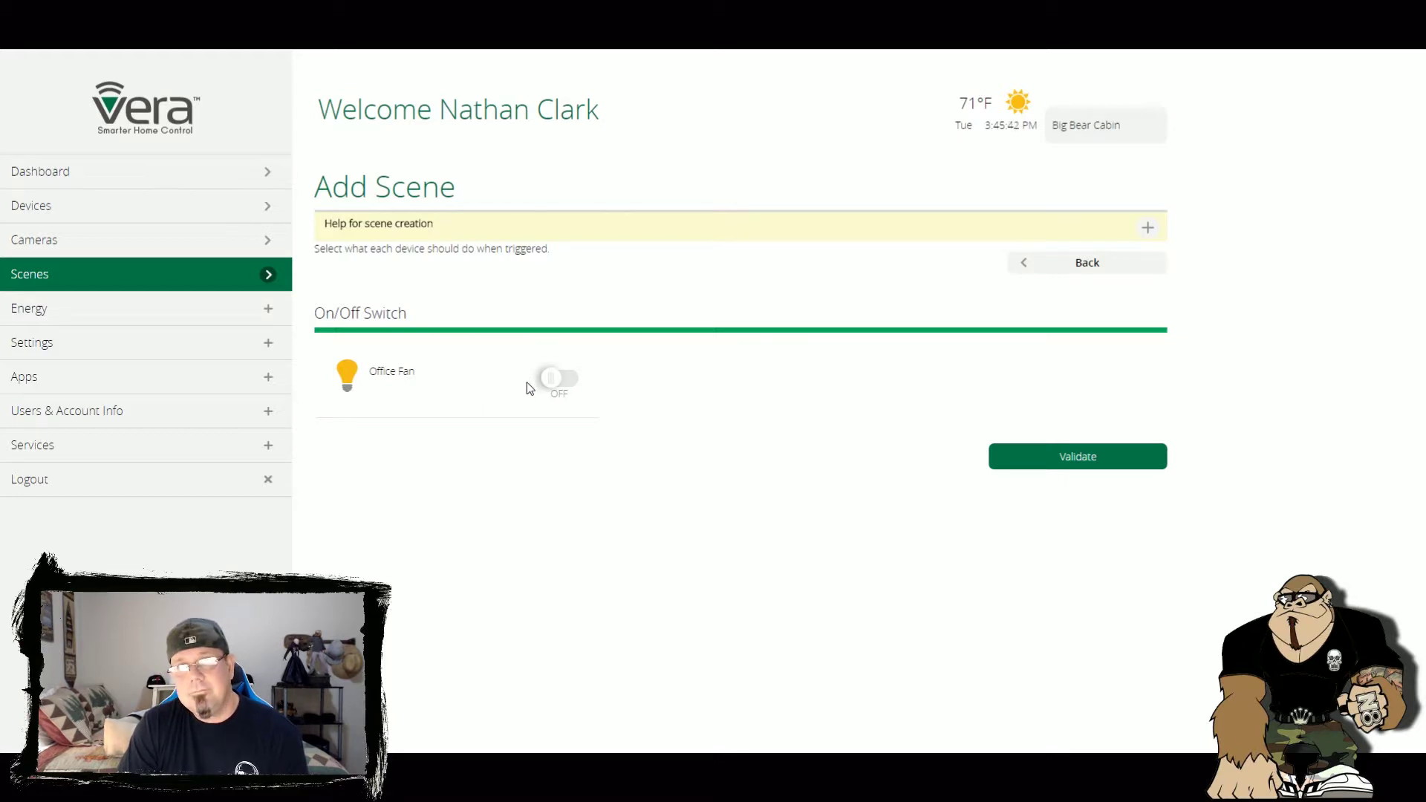
pyautogui.click(550, 380)
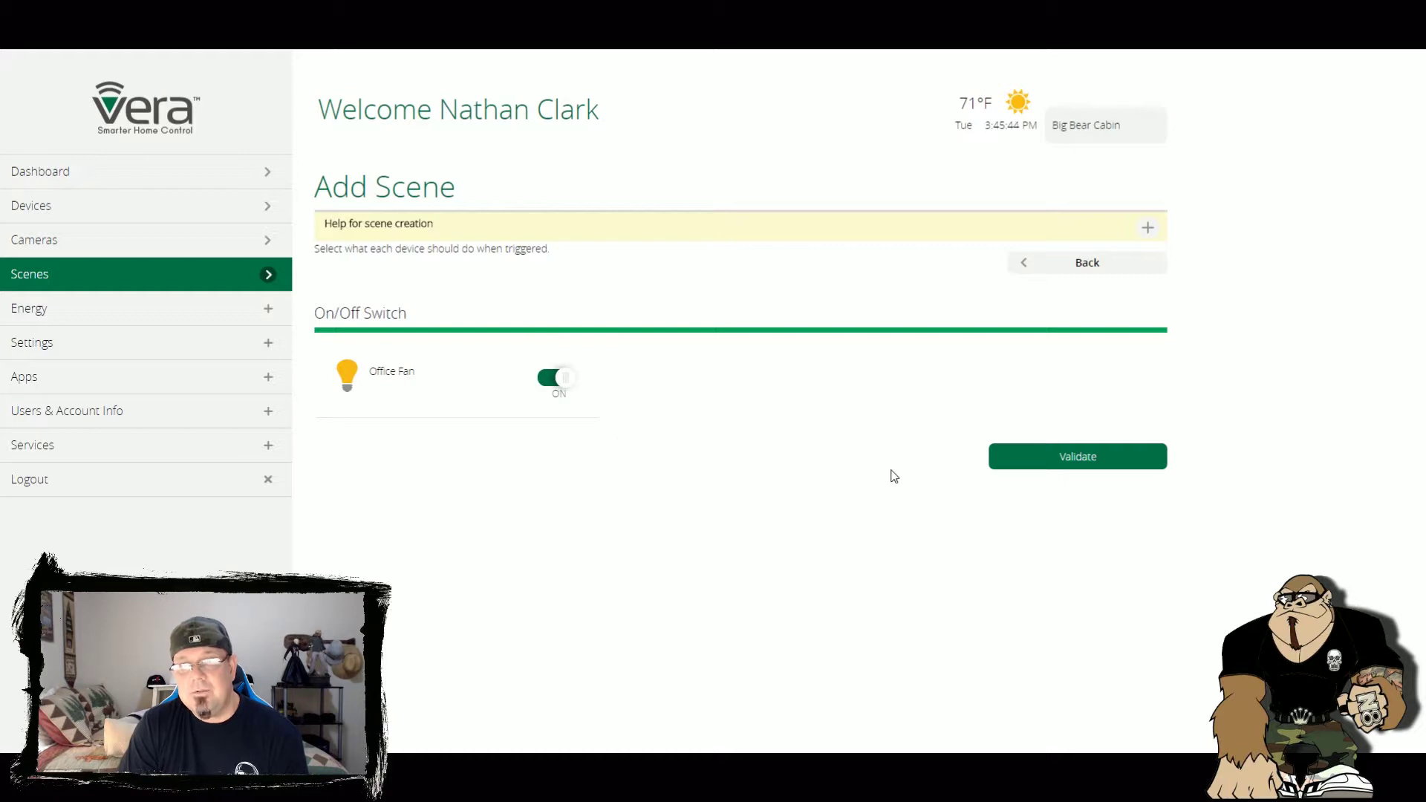
pyautogui.click(1106, 457)
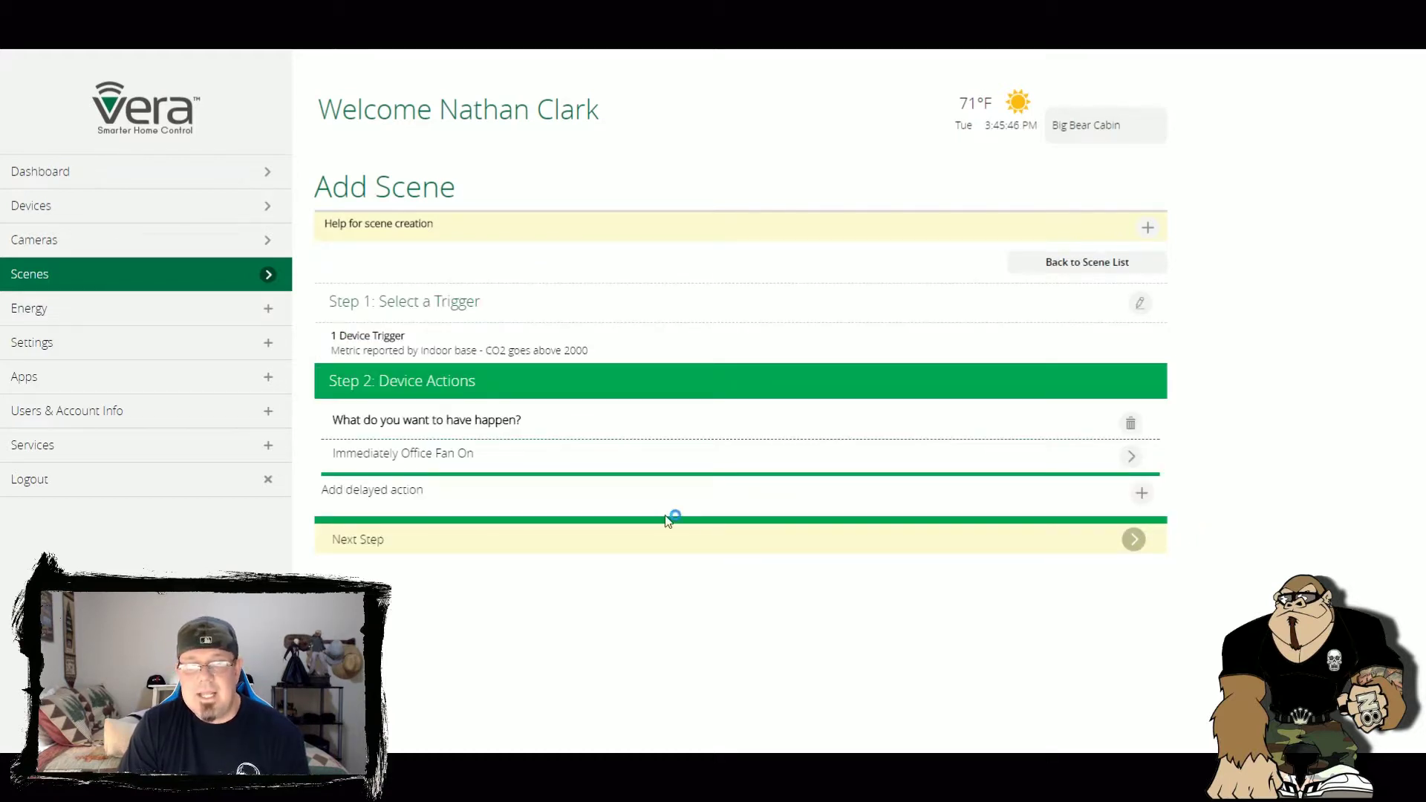
# Step: In the scene's finishing settings, enable notifications for both listed users when the scene runs
pyautogui.scroll(-3, 1210, 575)
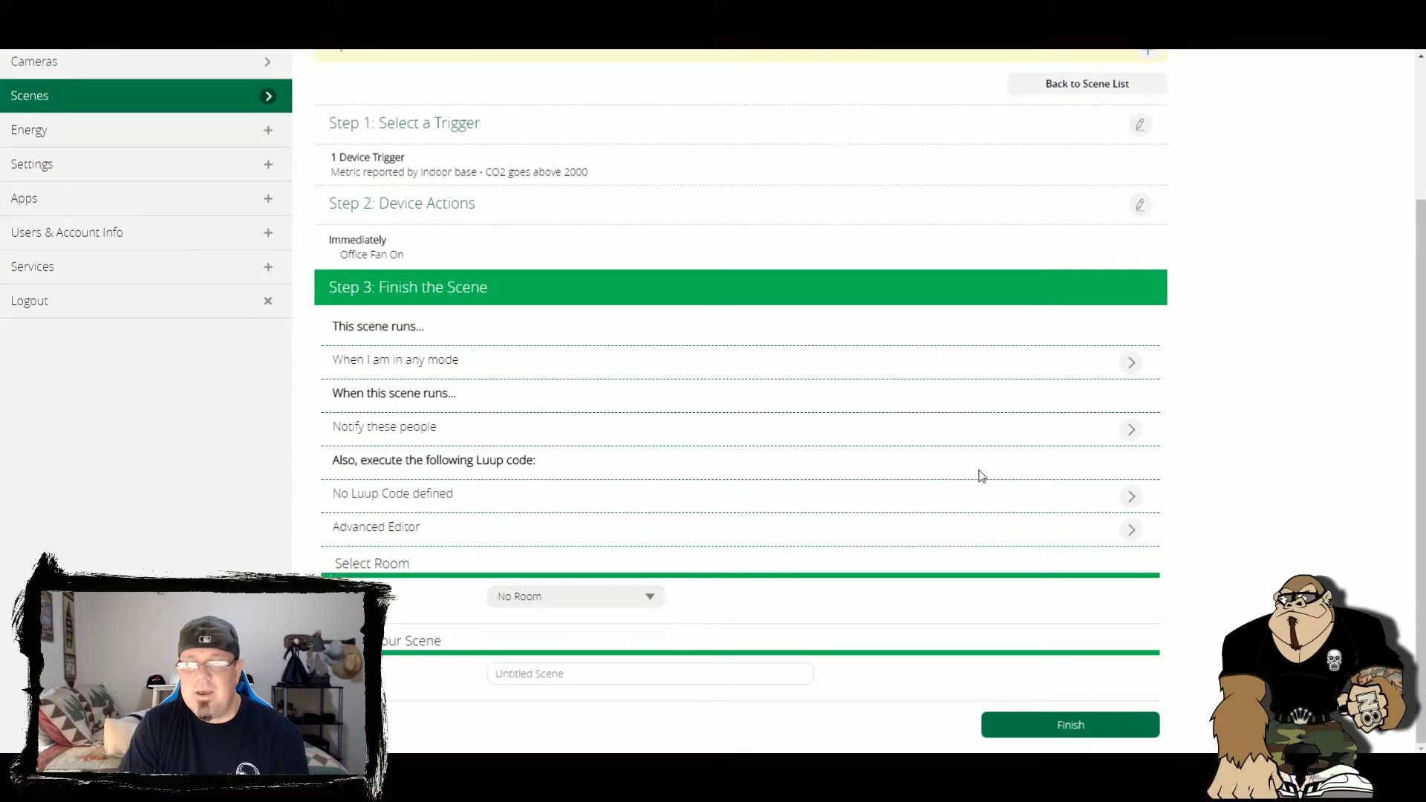
pyautogui.click(1130, 429)
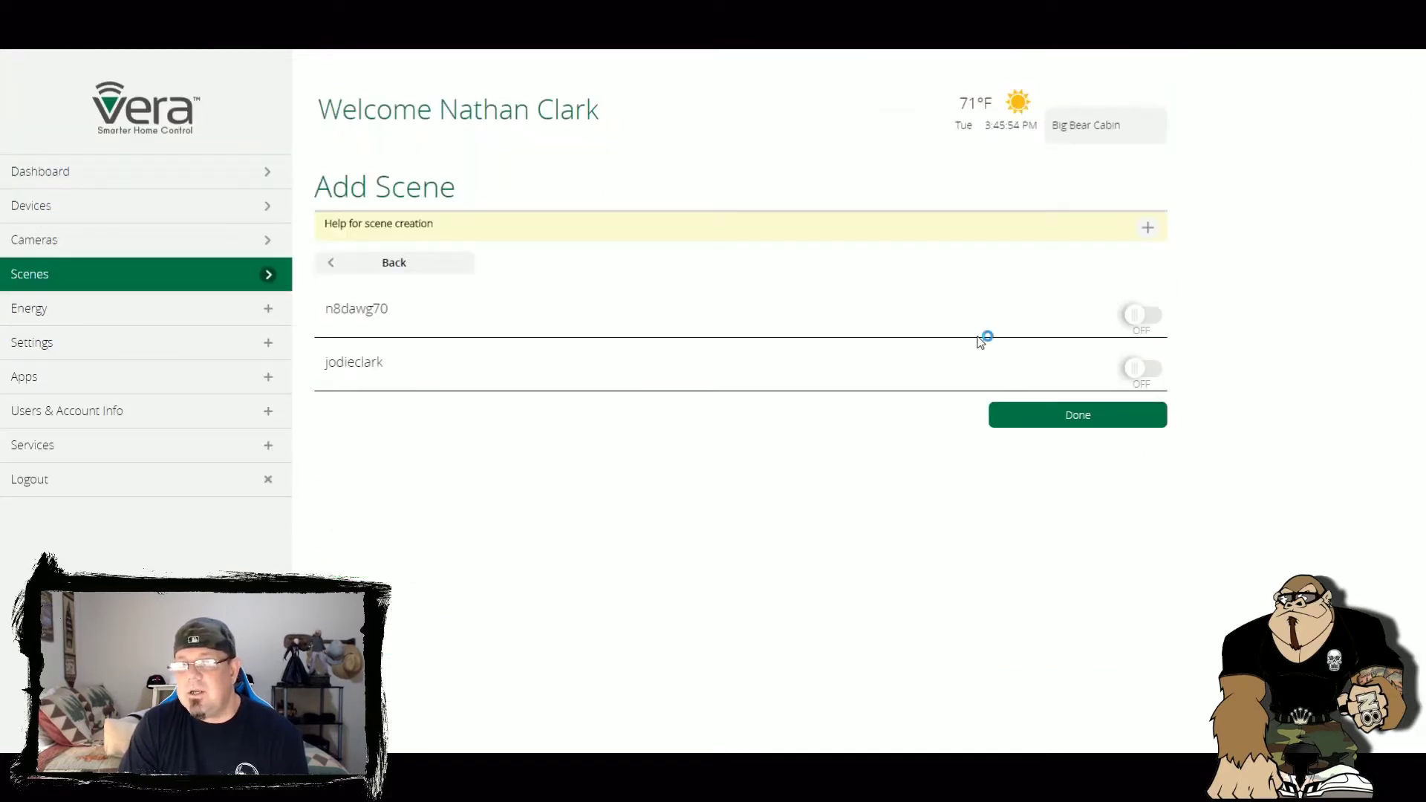
pyautogui.click(1137, 319)
pyautogui.click(1136, 369)
pyautogui.click(1101, 425)
pyautogui.scroll(-3, 1144, 494)
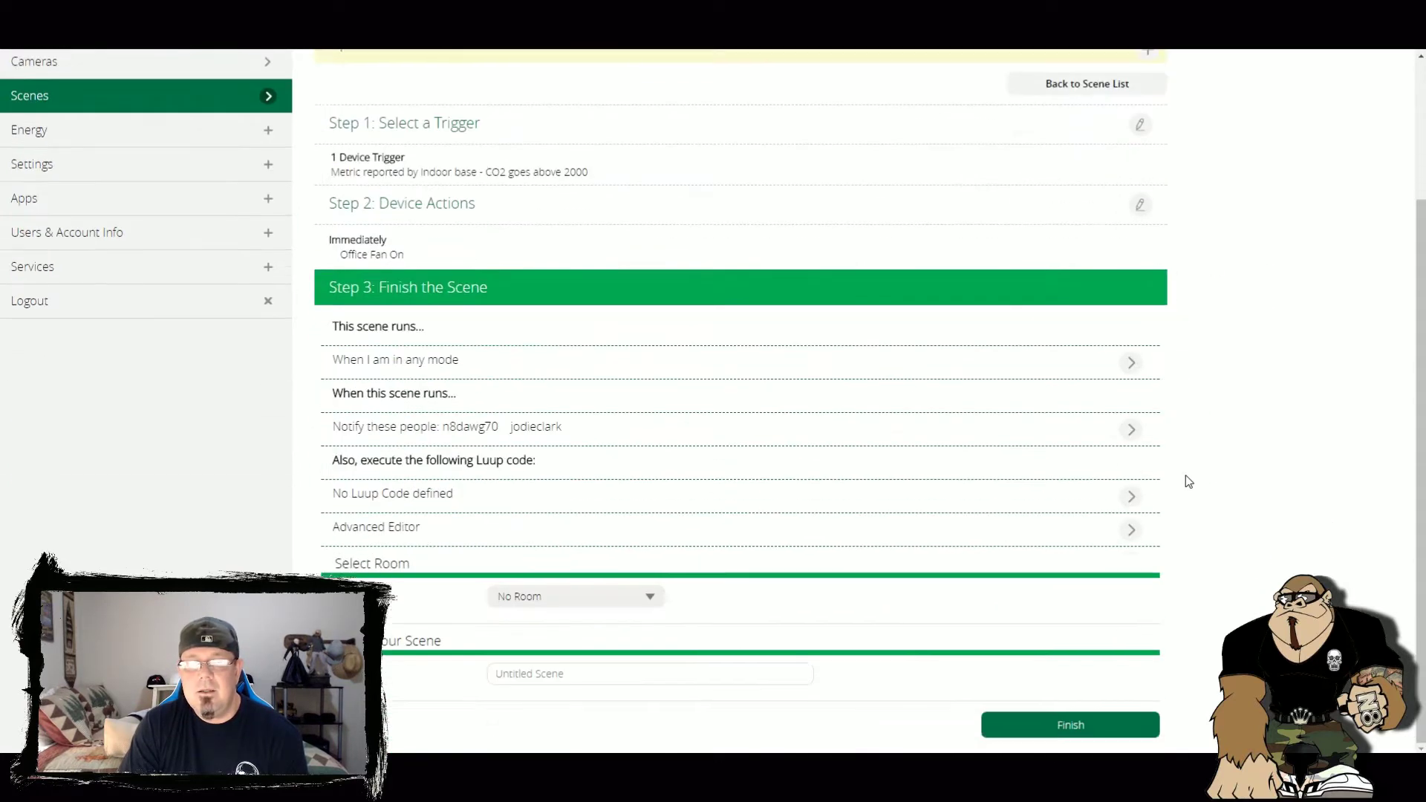
# Step: Assign the scene to the Main room, name it "CO2 over 2000 PPM, Office Fan On" and finish it
pyautogui.click(548, 466)
pyautogui.click(549, 674)
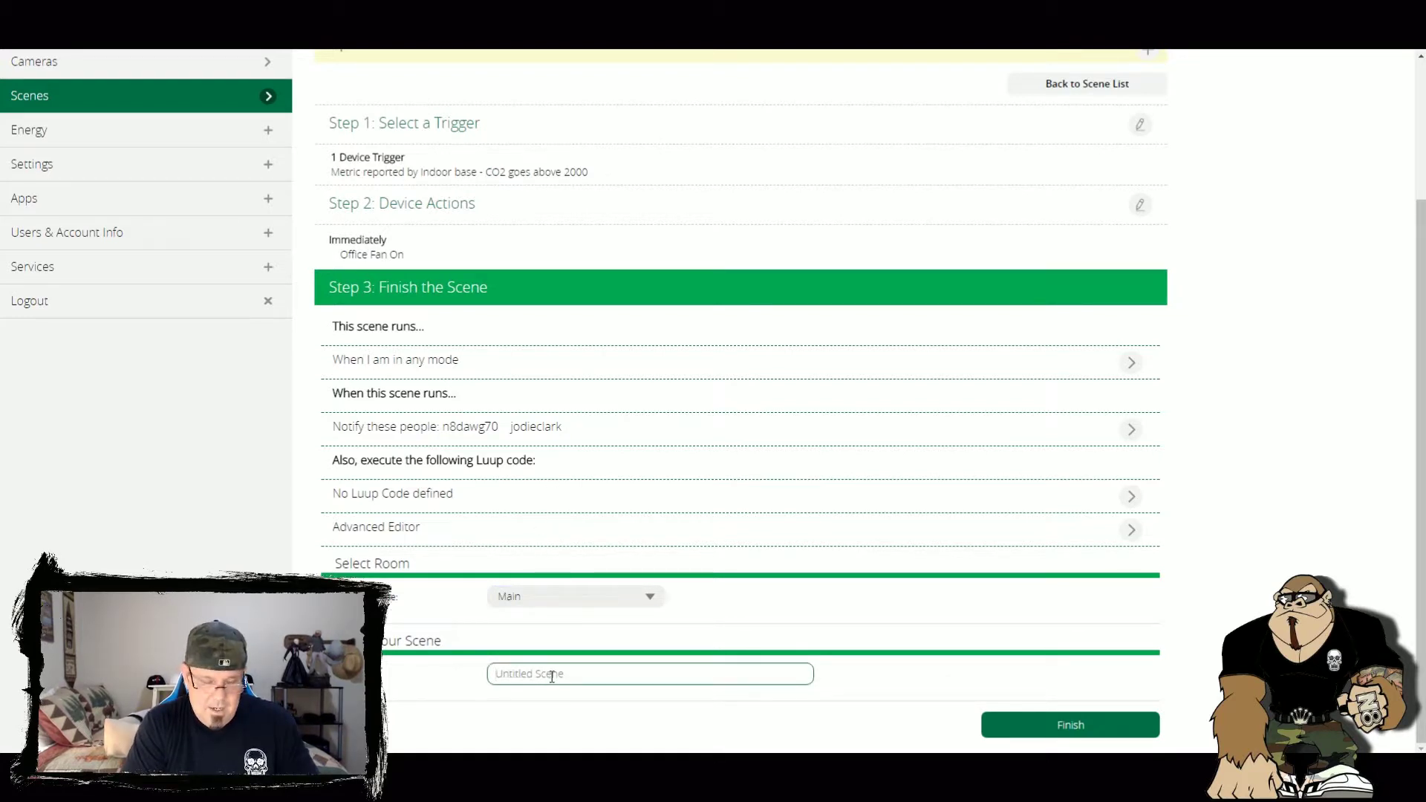
pyautogui.write('CO2')
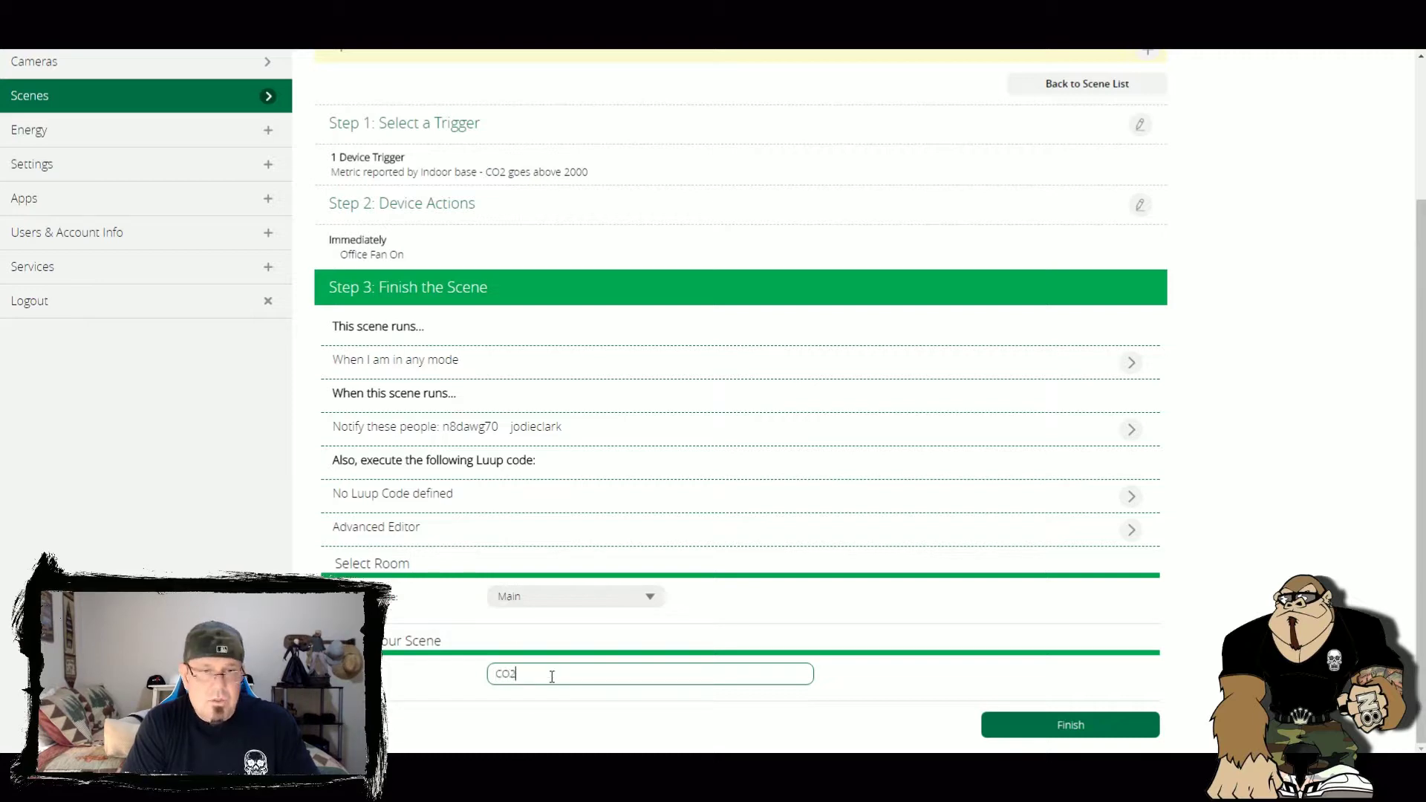
pyautogui.write(' ov')
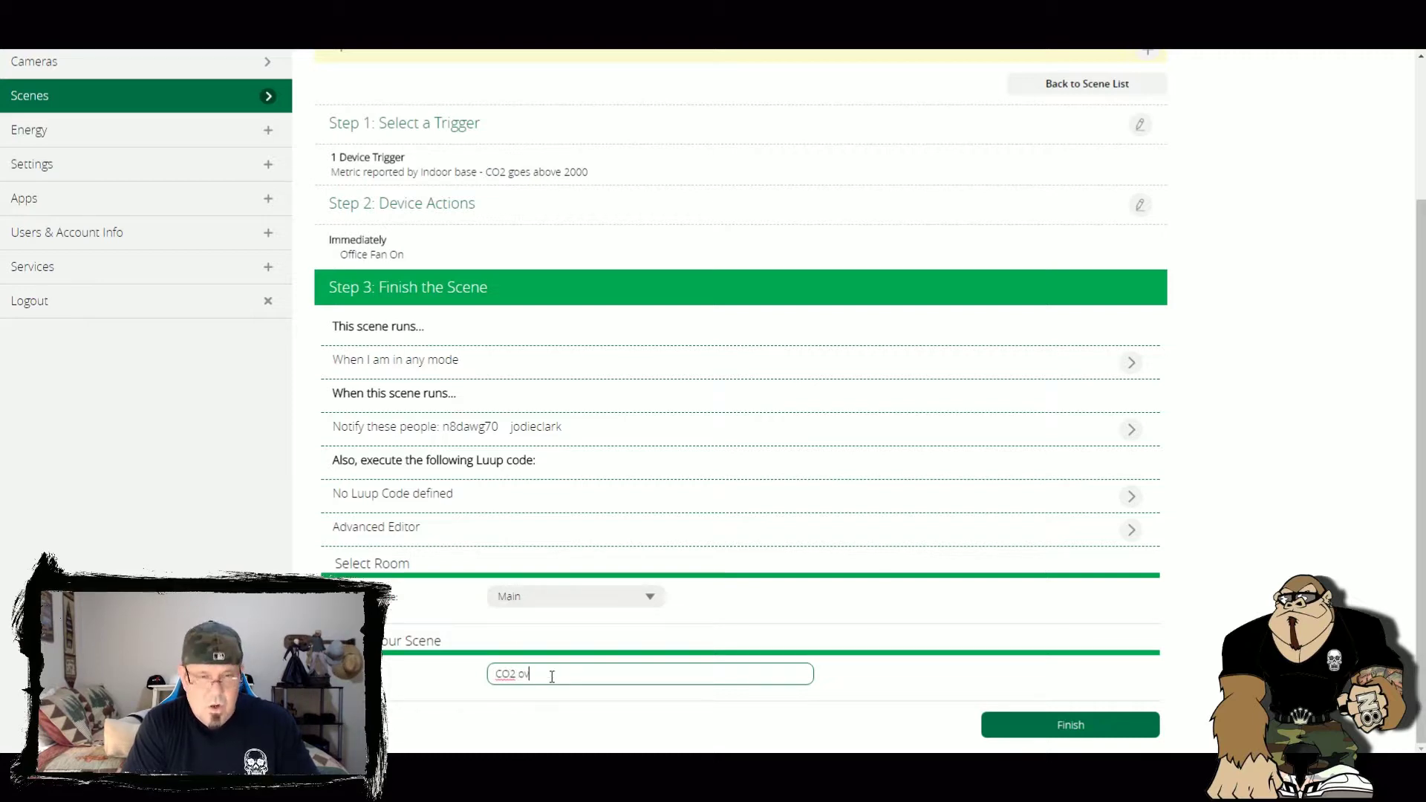
pyautogui.write('er 2000 PPM, ')
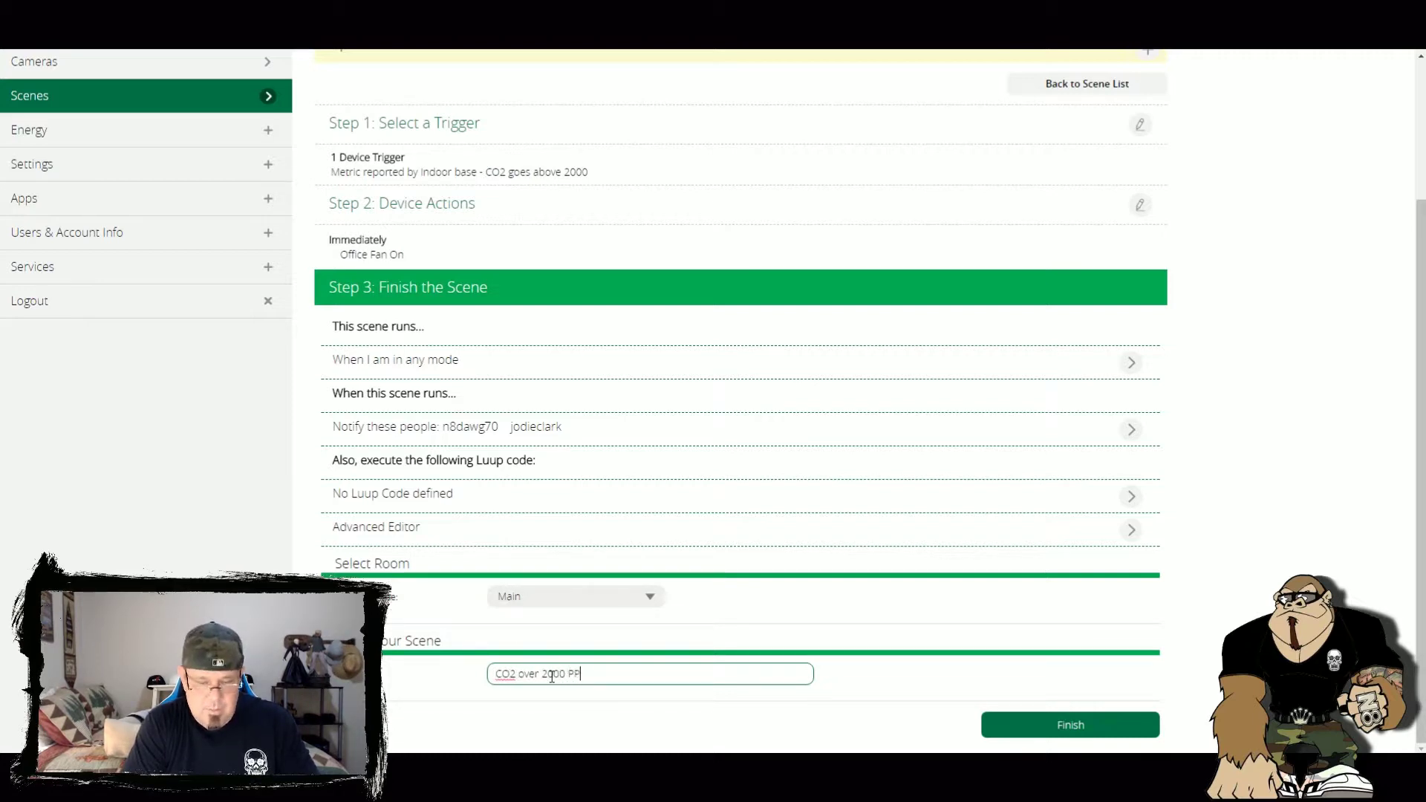
pyautogui.write('Office Fan On')
pyautogui.click(998, 726)
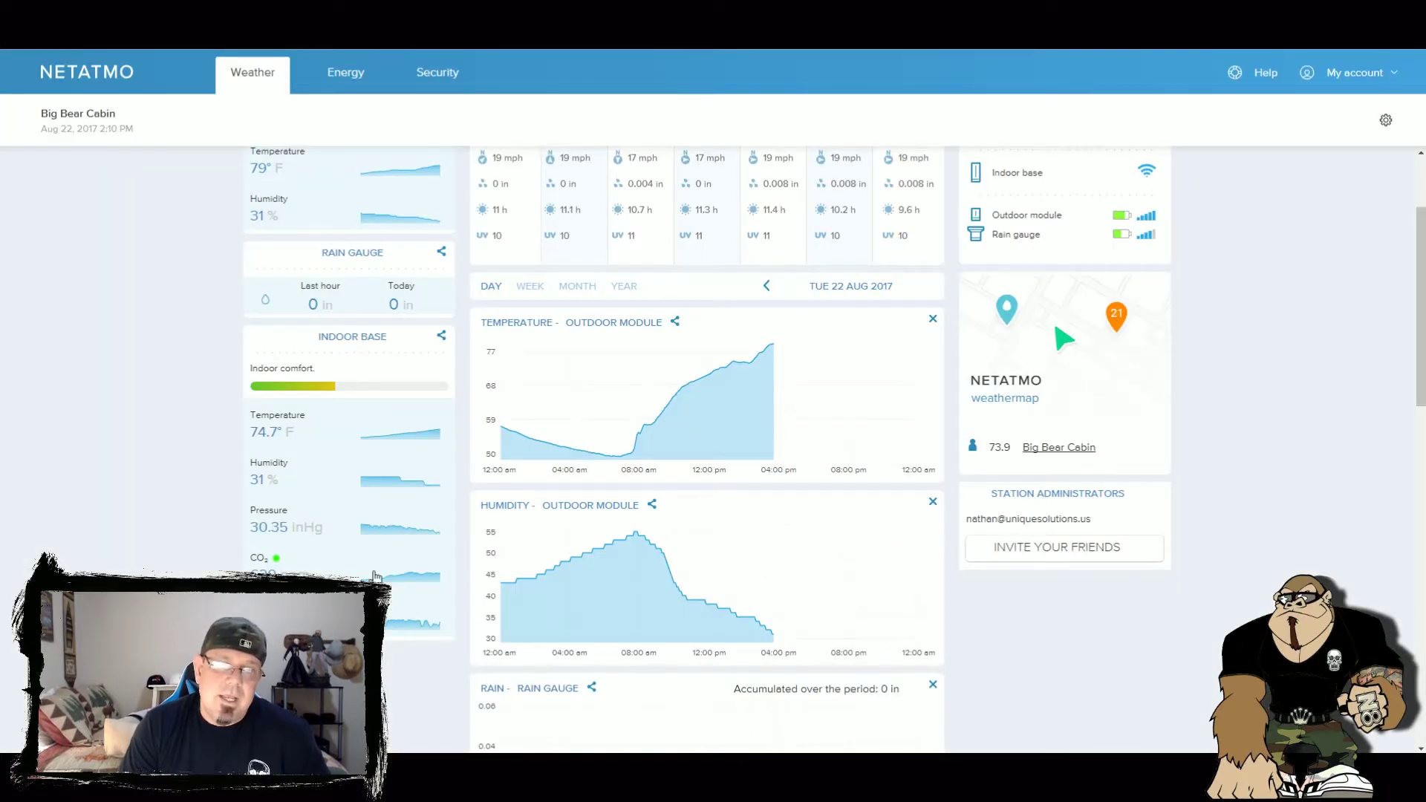
# Step: On the Netatmo weather dashboard, examine the day chart of the indoor base's CO2 level
pyautogui.scroll(-8, 539, 550)
pyautogui.scroll(-5, 539, 550)
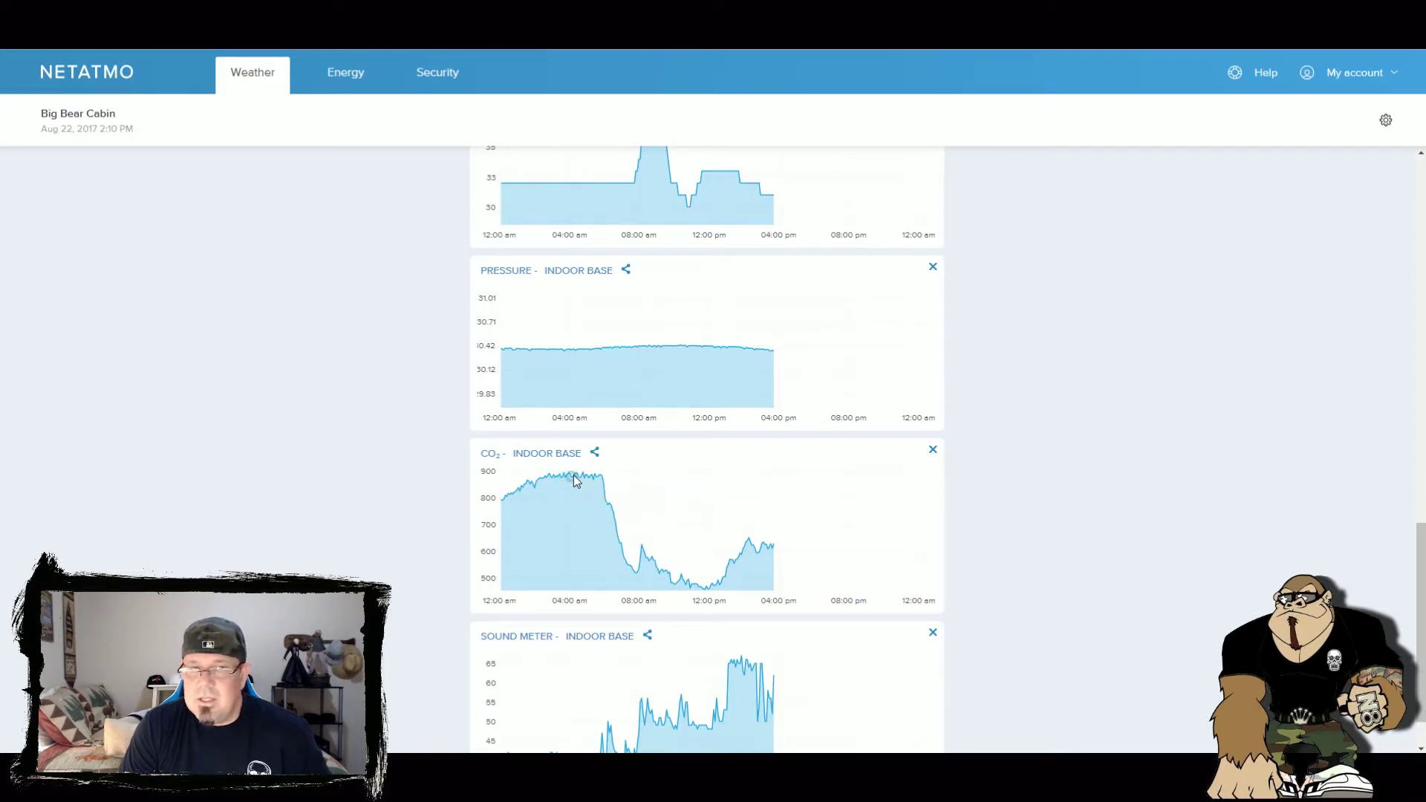
pyautogui.moveTo(602, 483)
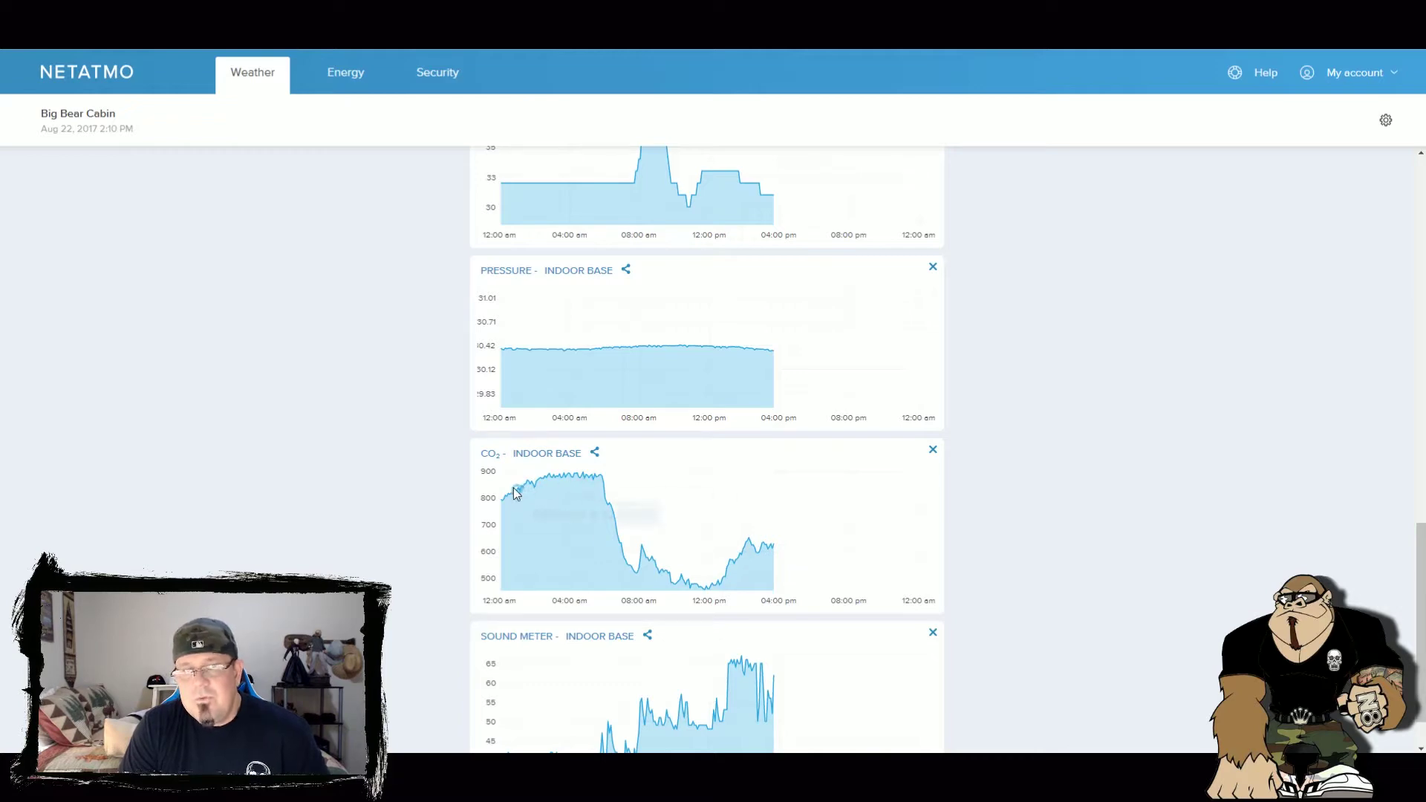
pyautogui.scroll(1, 411, 538)
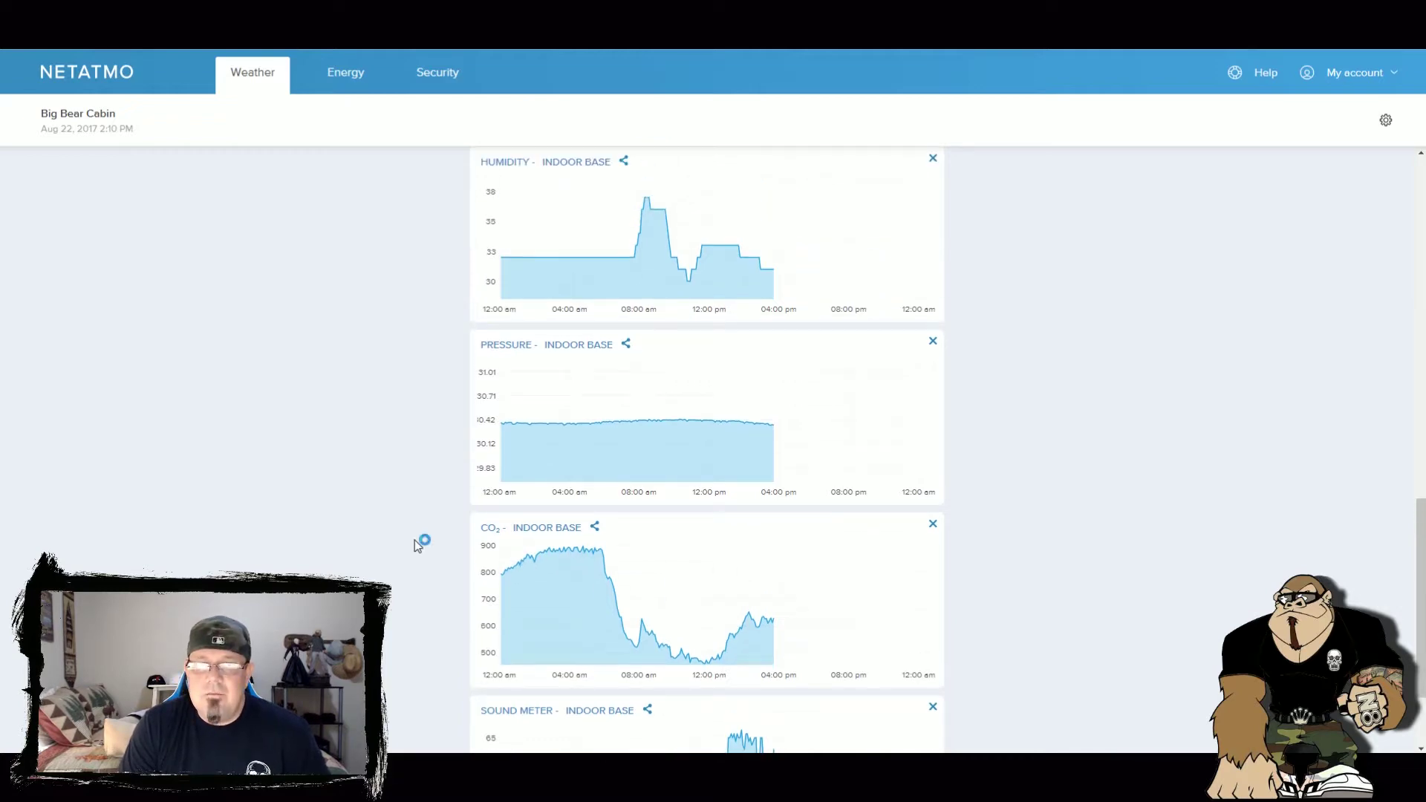
pyautogui.scroll(10, 415, 540)
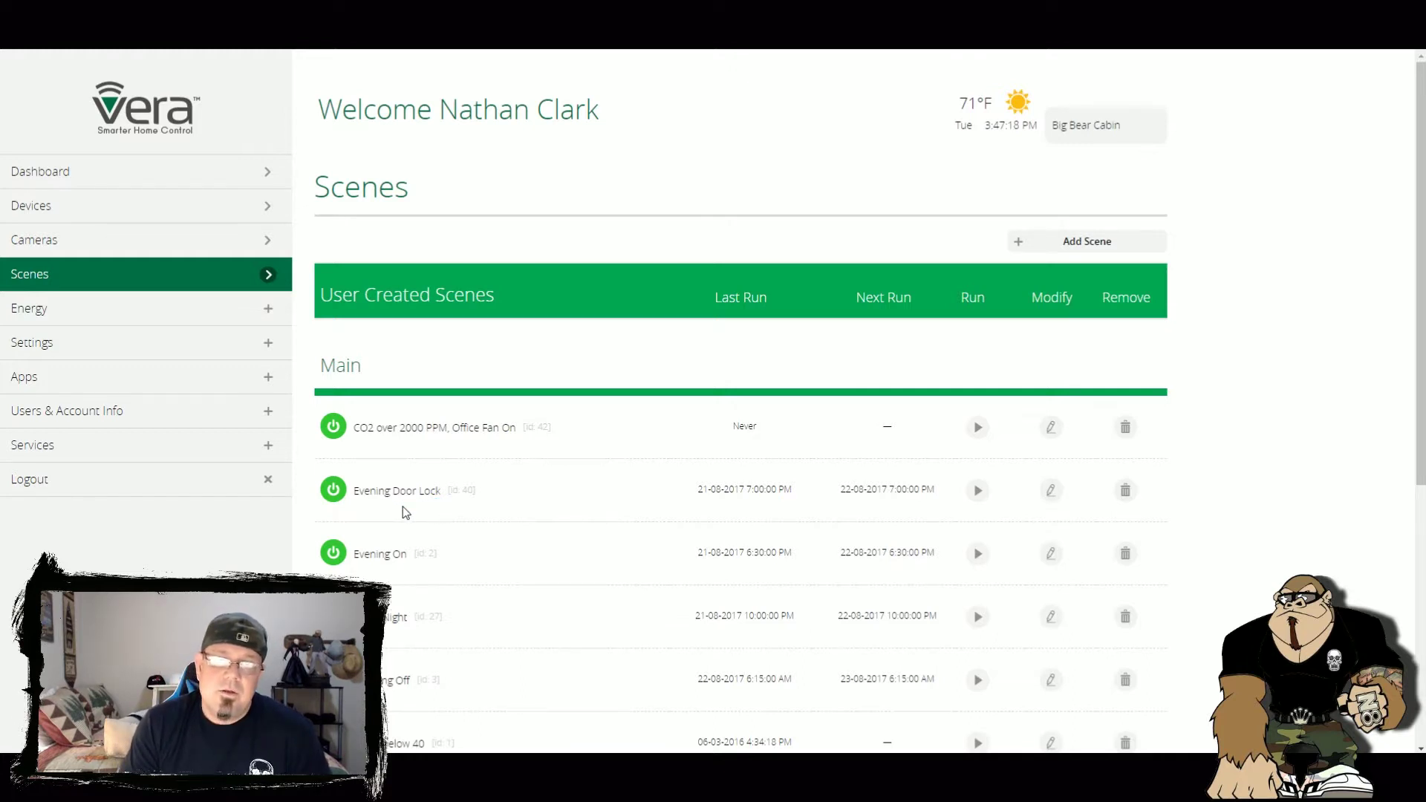
# Step: Check the new CO2 scene among the user-created scenes on the Vera controller
pyautogui.scroll(-3, 509, 484)
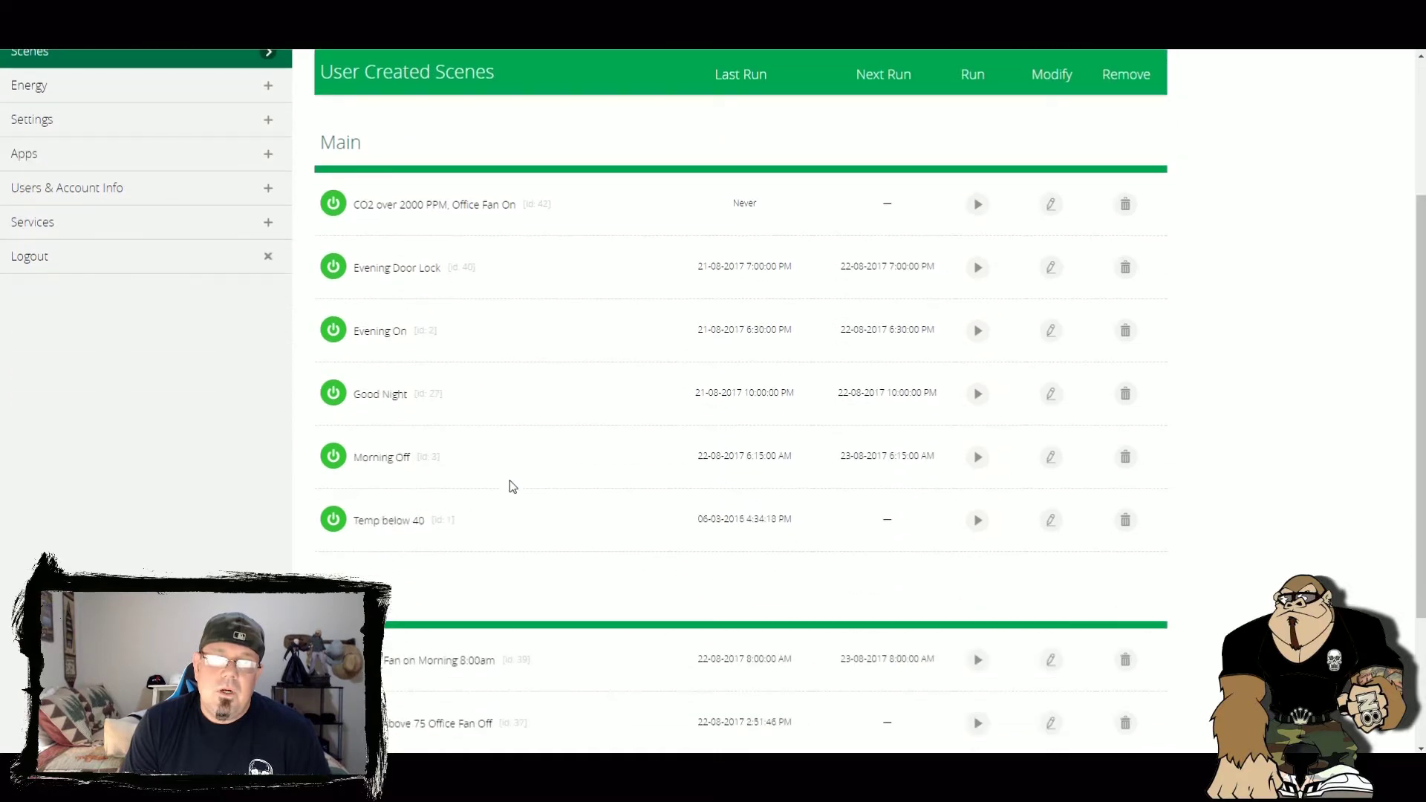
pyautogui.scroll(3, 510, 484)
pyautogui.scroll(-5, 510, 484)
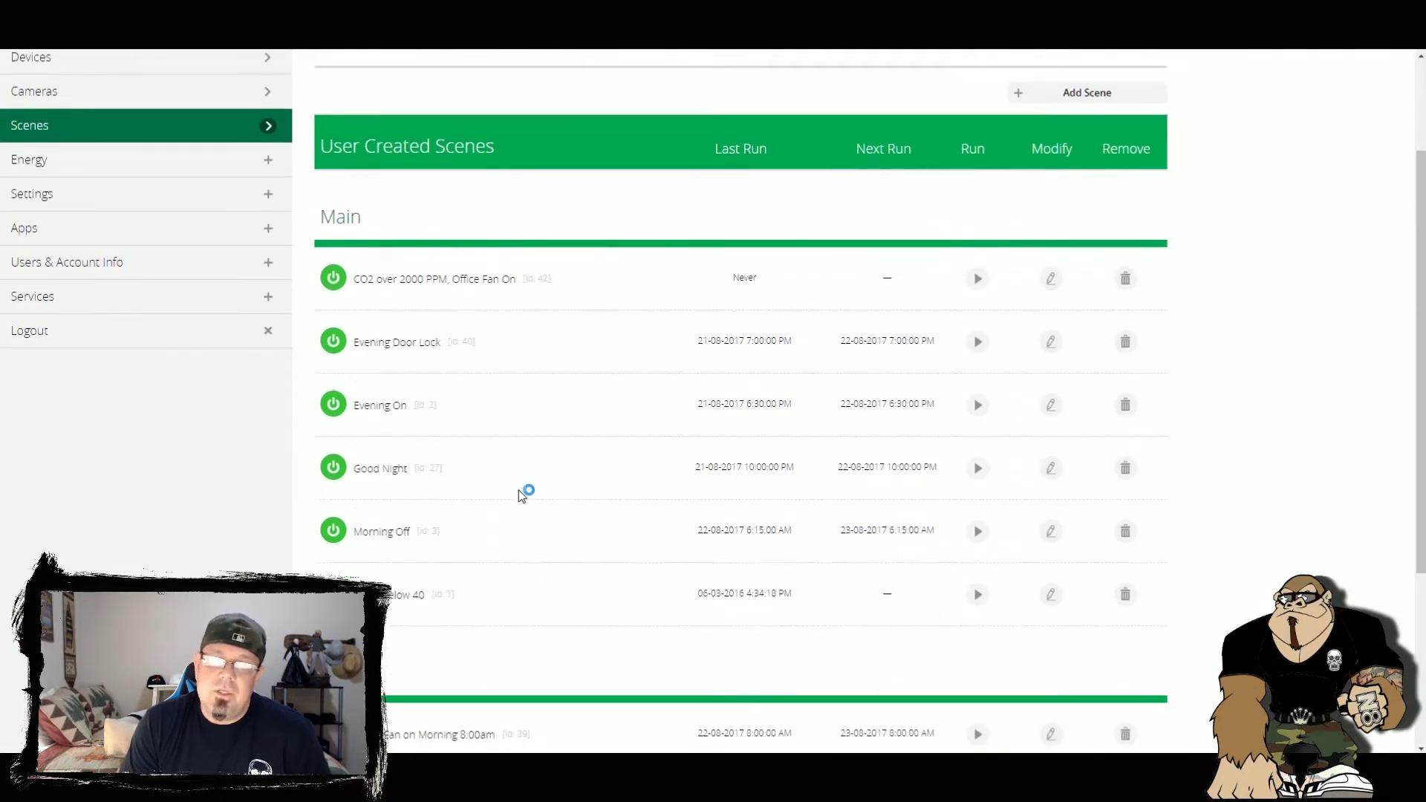
pyautogui.scroll(5, 525, 501)
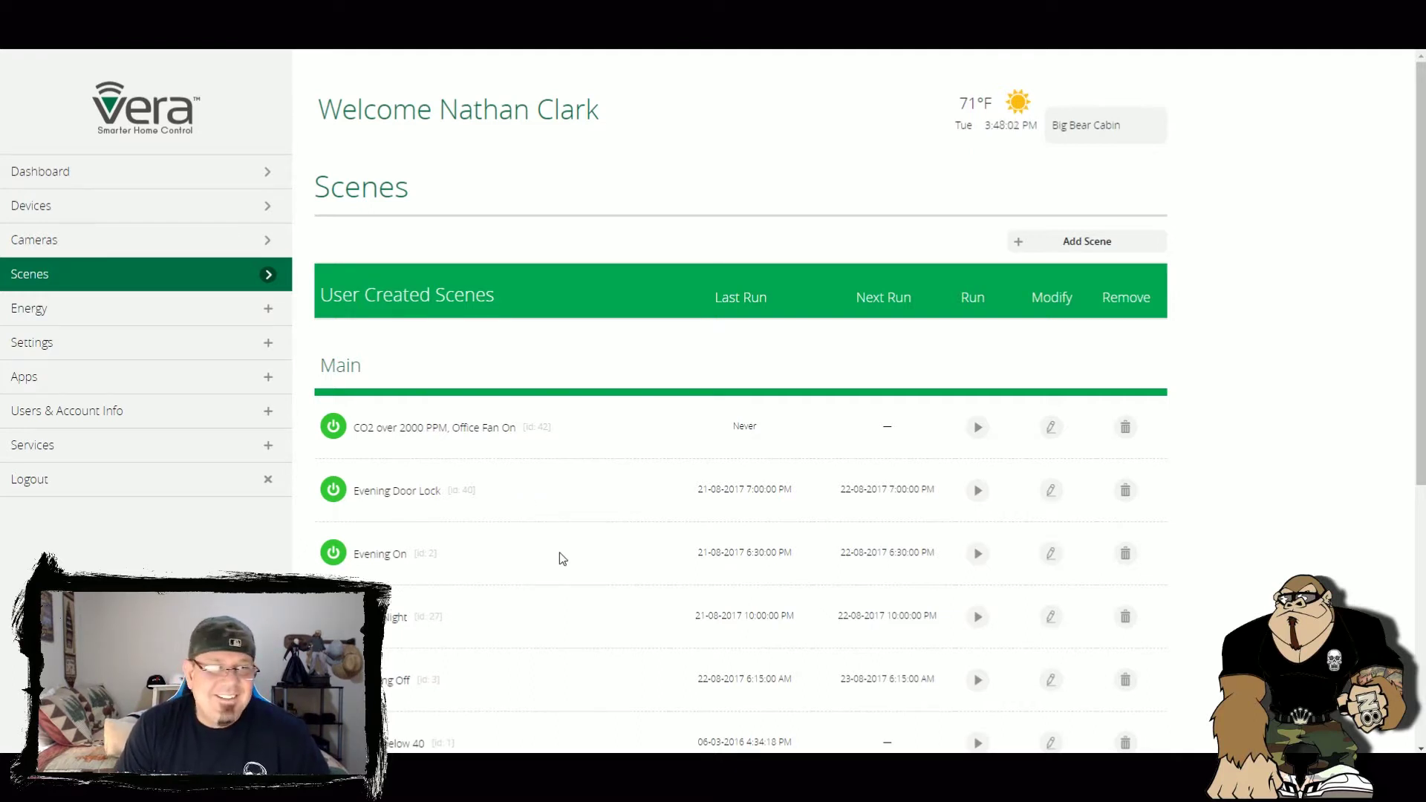
pyautogui.scroll(-1, 561, 555)
pyautogui.scroll(1, 560, 556)
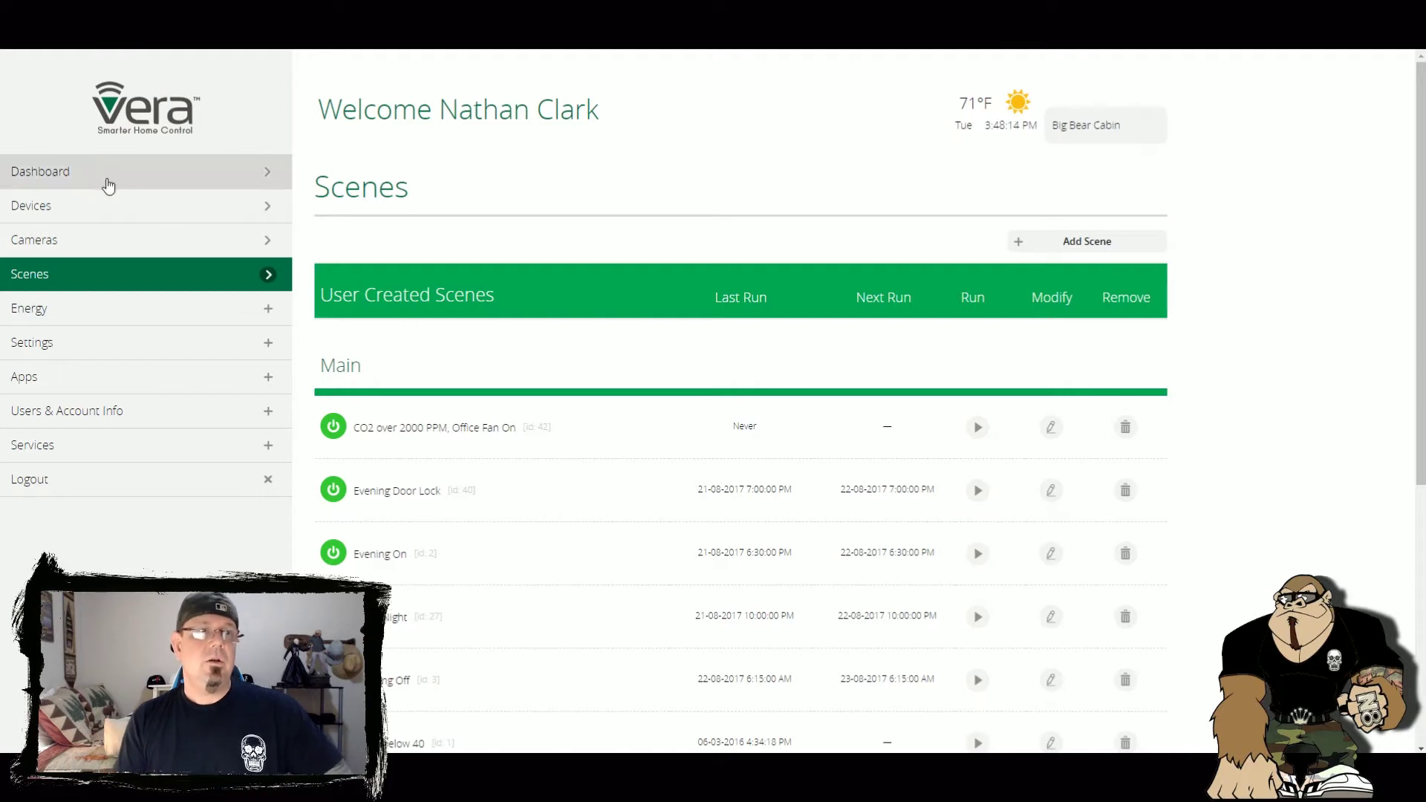
# Step: Look through the Vera dashboard down to the Weather Station favorites and the Office Fan control
pyautogui.click(104, 178)
pyautogui.scroll(-7, 656, 443)
pyautogui.scroll(-10, 657, 443)
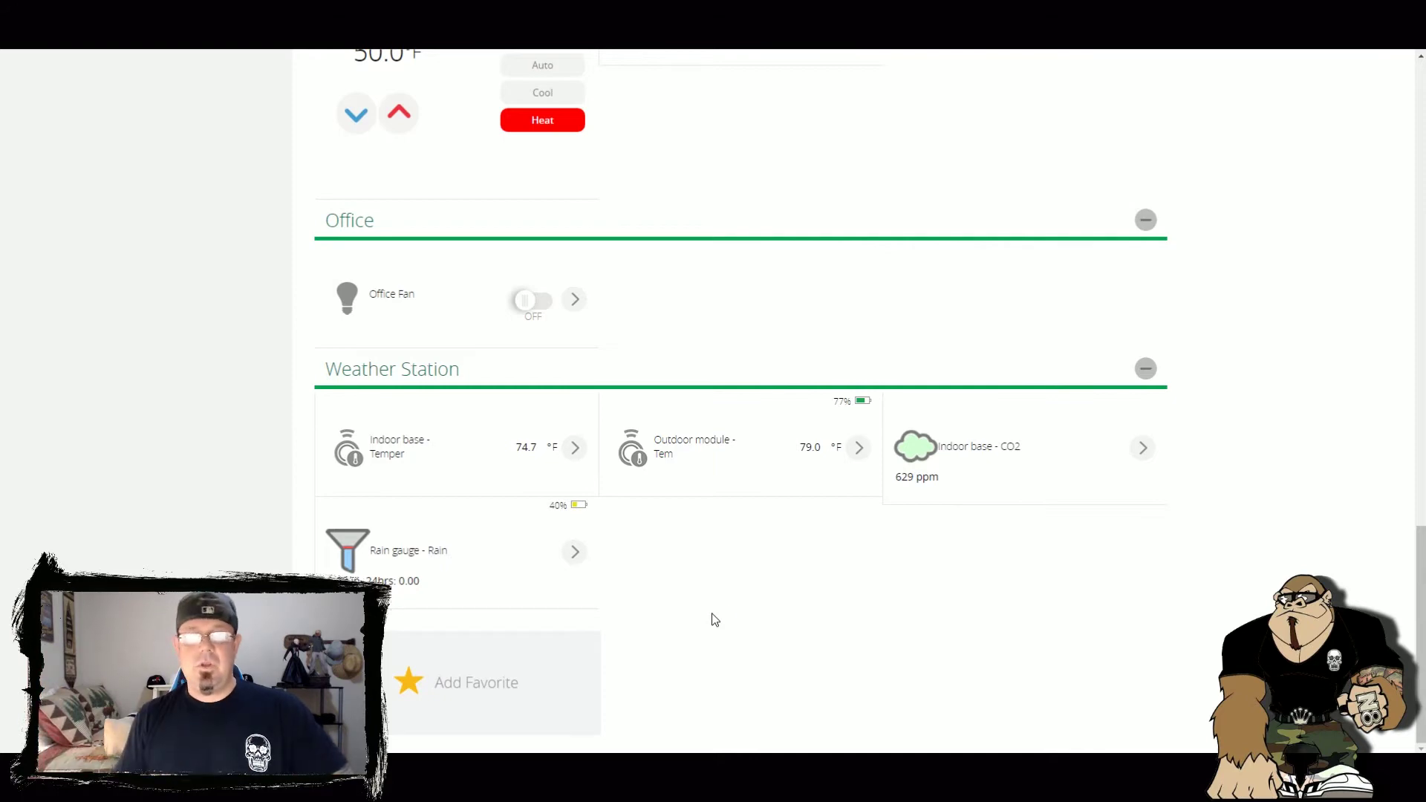
pyautogui.scroll(6, 742, 633)
pyautogui.scroll(15, 752, 643)
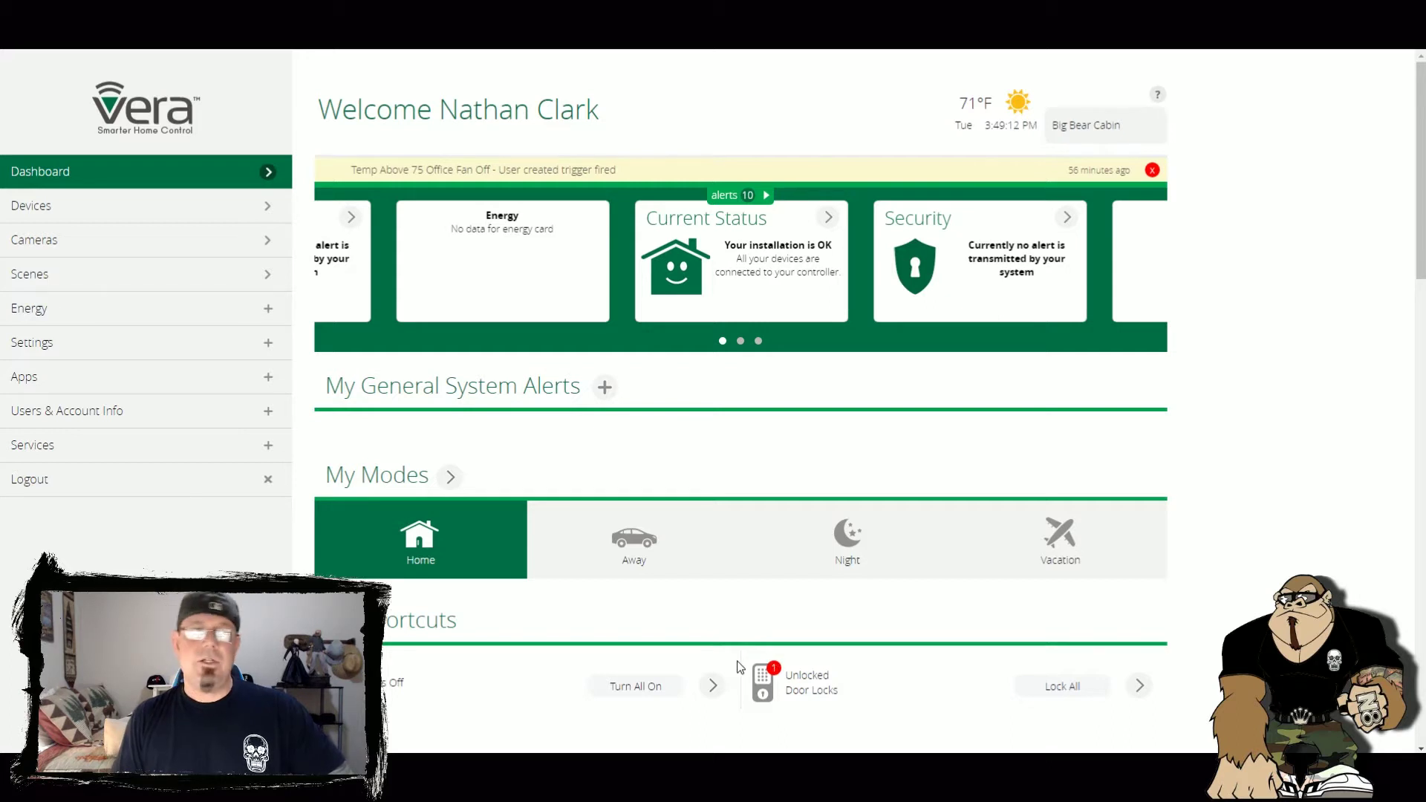
# Step: Add another scene with the Weather Station's Indoor base - Temper sensor as its device trigger
pyautogui.click(66, 284)
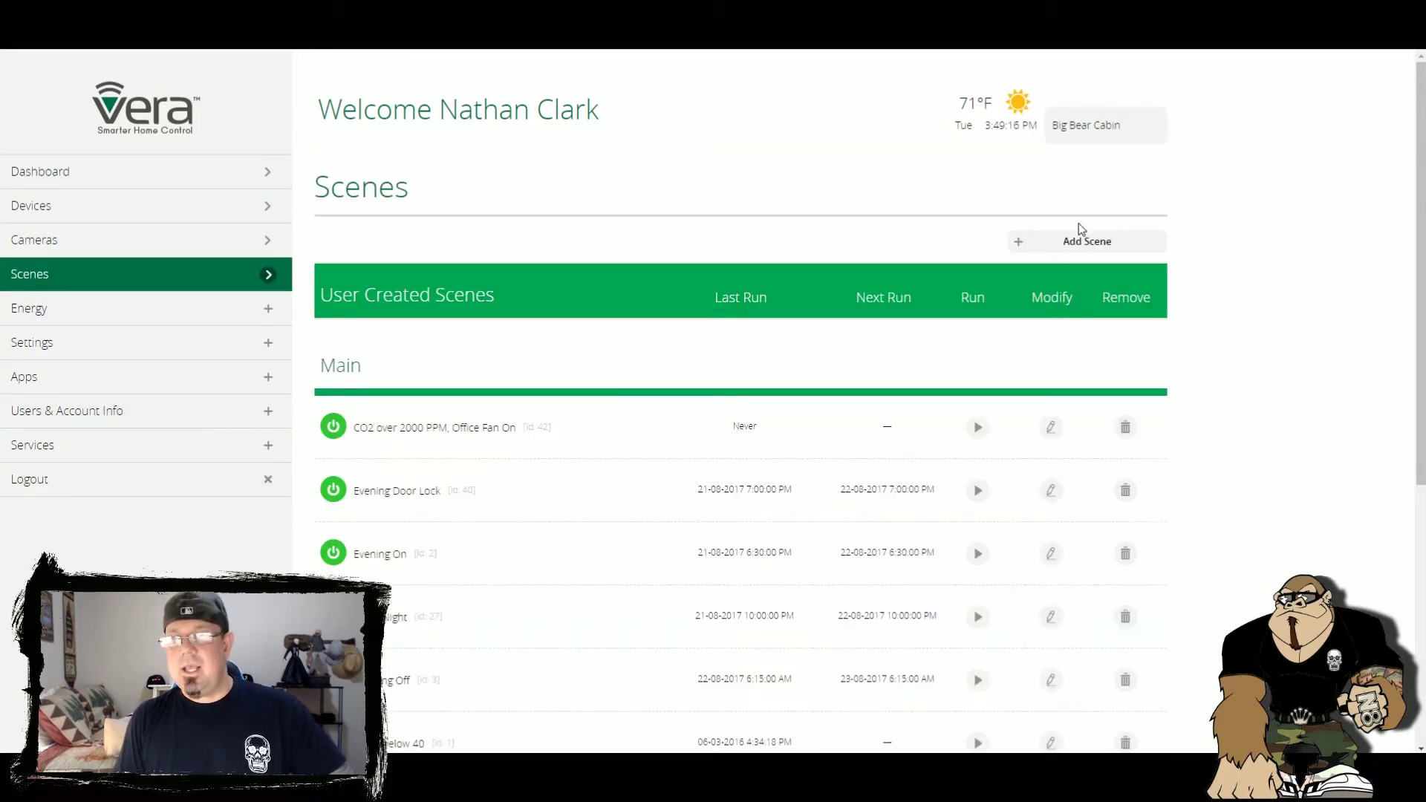
pyautogui.click(1028, 241)
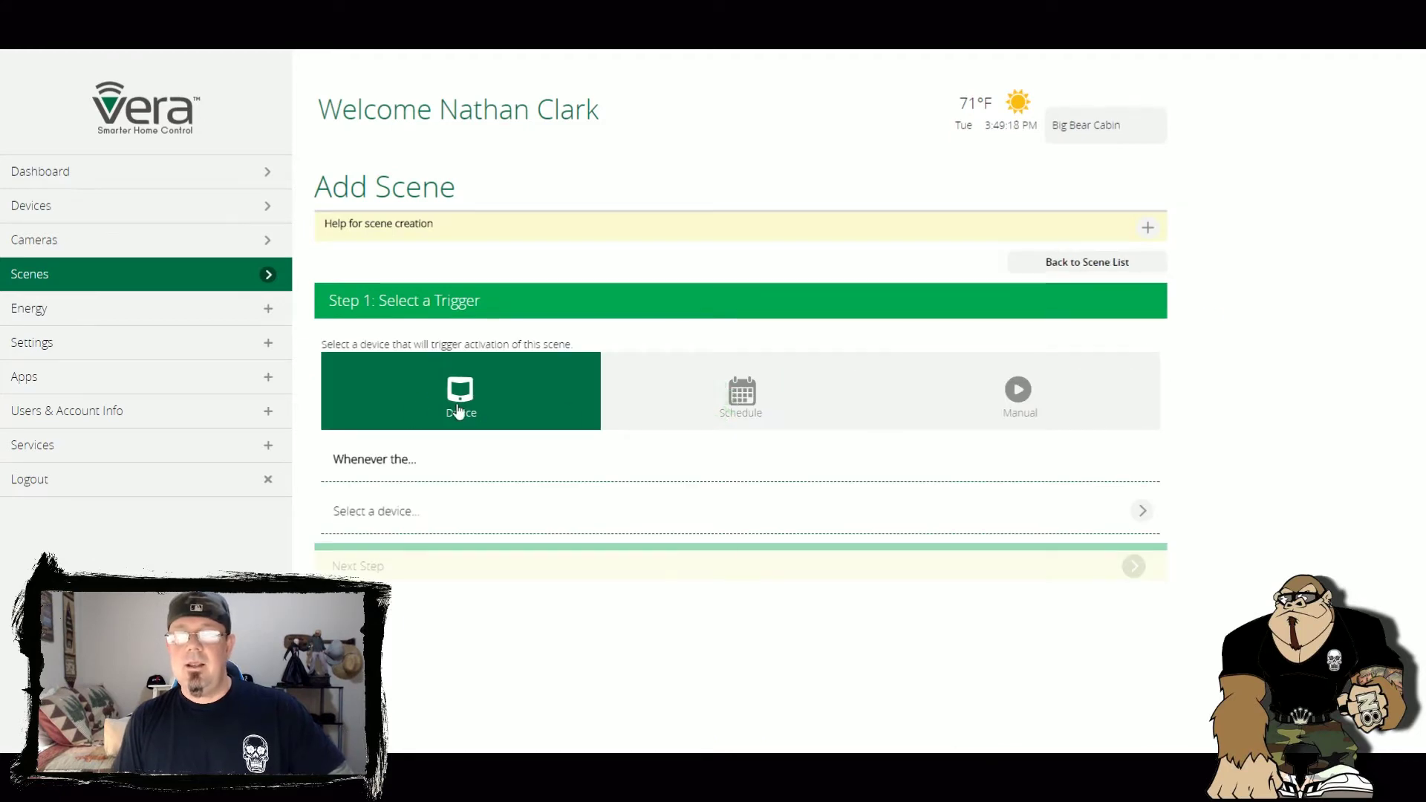
pyautogui.click(1141, 510)
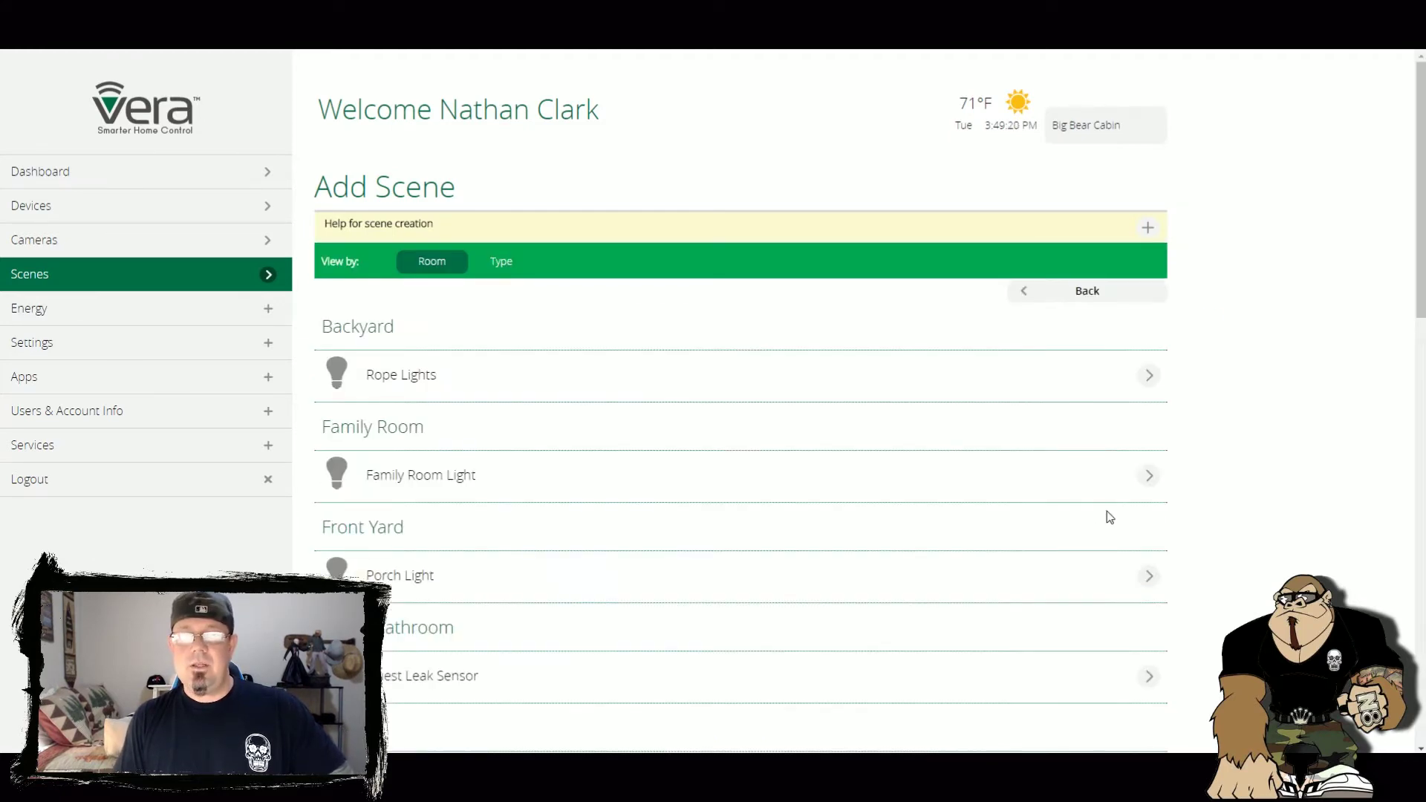
pyautogui.scroll(-12, 1040, 509)
pyautogui.scroll(-4, 998, 499)
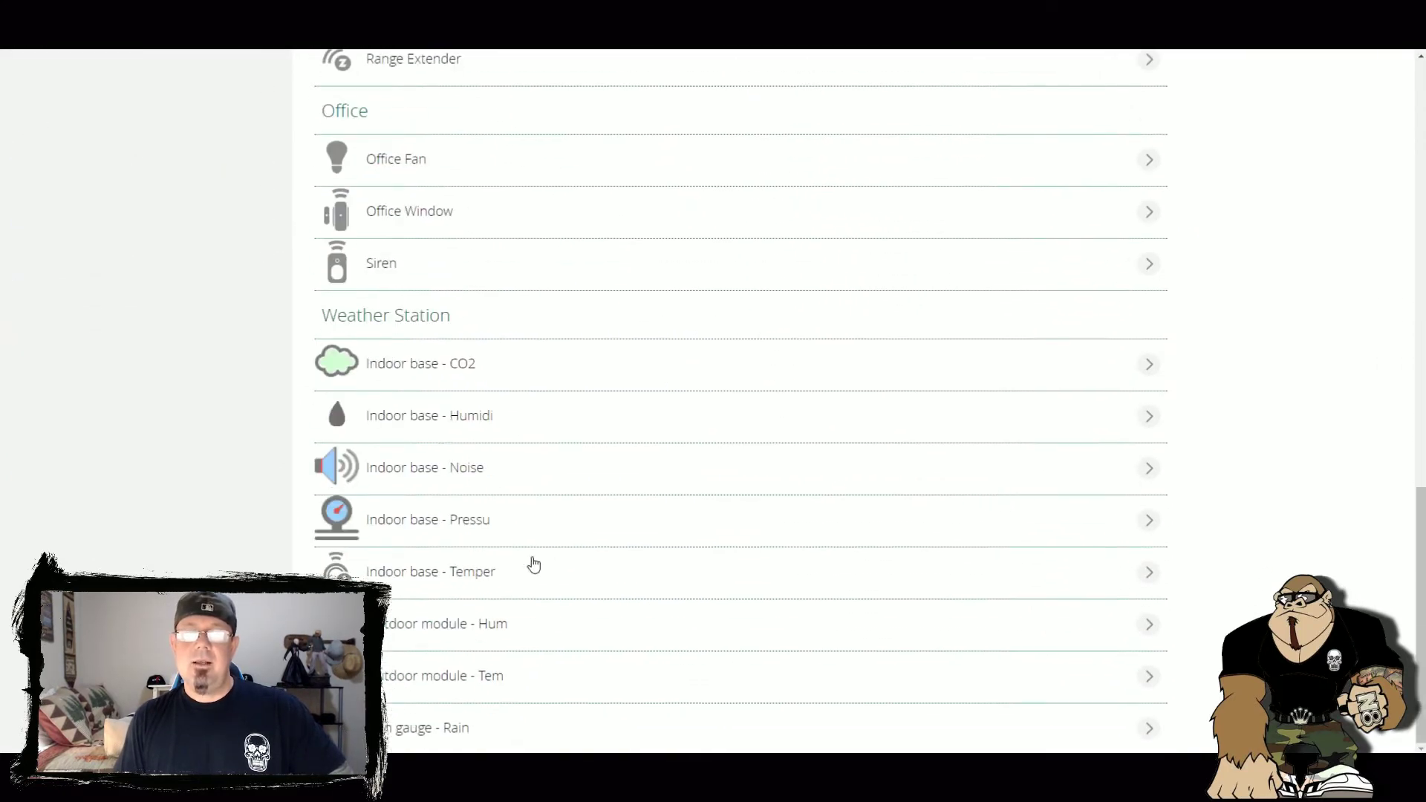
pyautogui.click(412, 573)
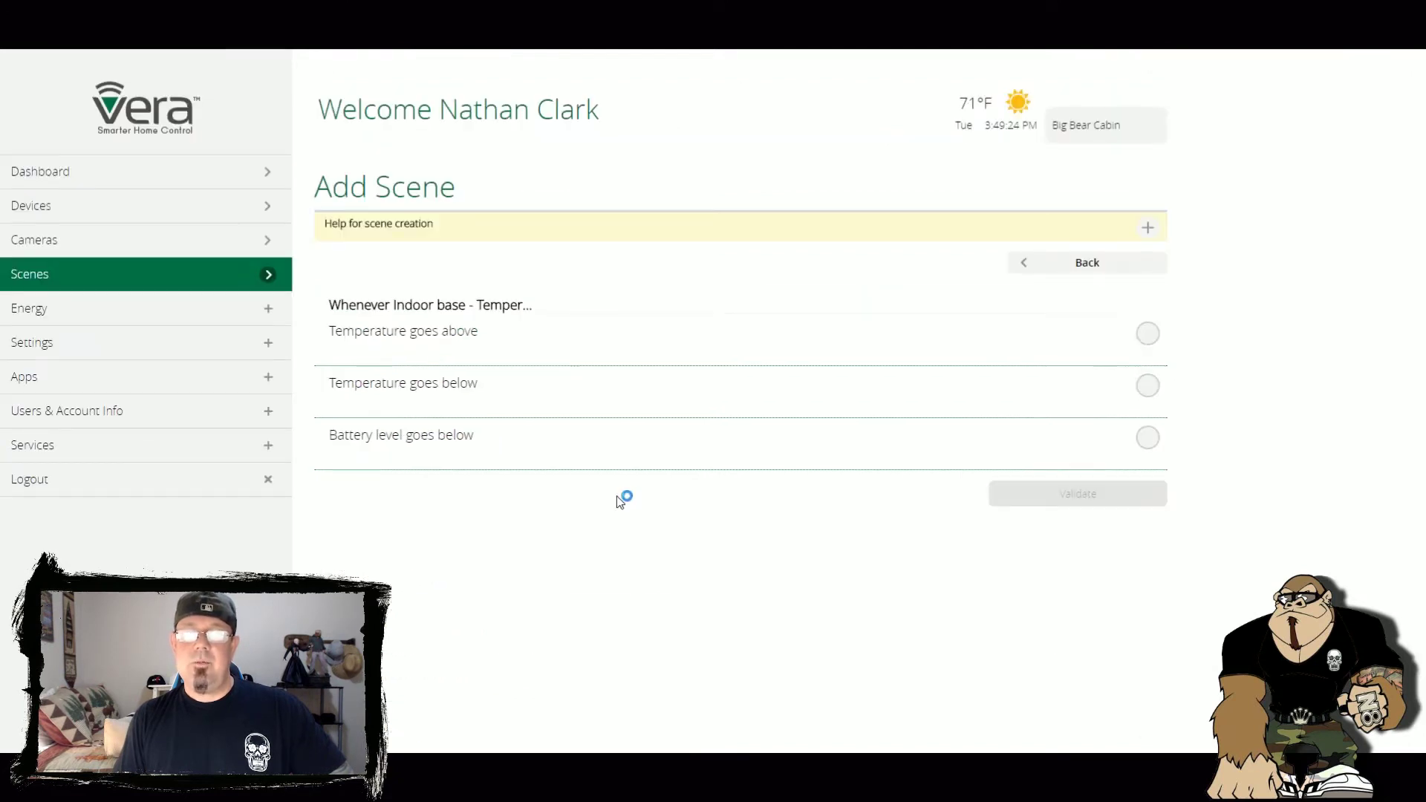
# Step: Set the trigger to fire when the indoor base temperature goes above 76 degrees, and validate it
pyautogui.click(456, 346)
pyautogui.click(475, 356)
pyautogui.write('76')
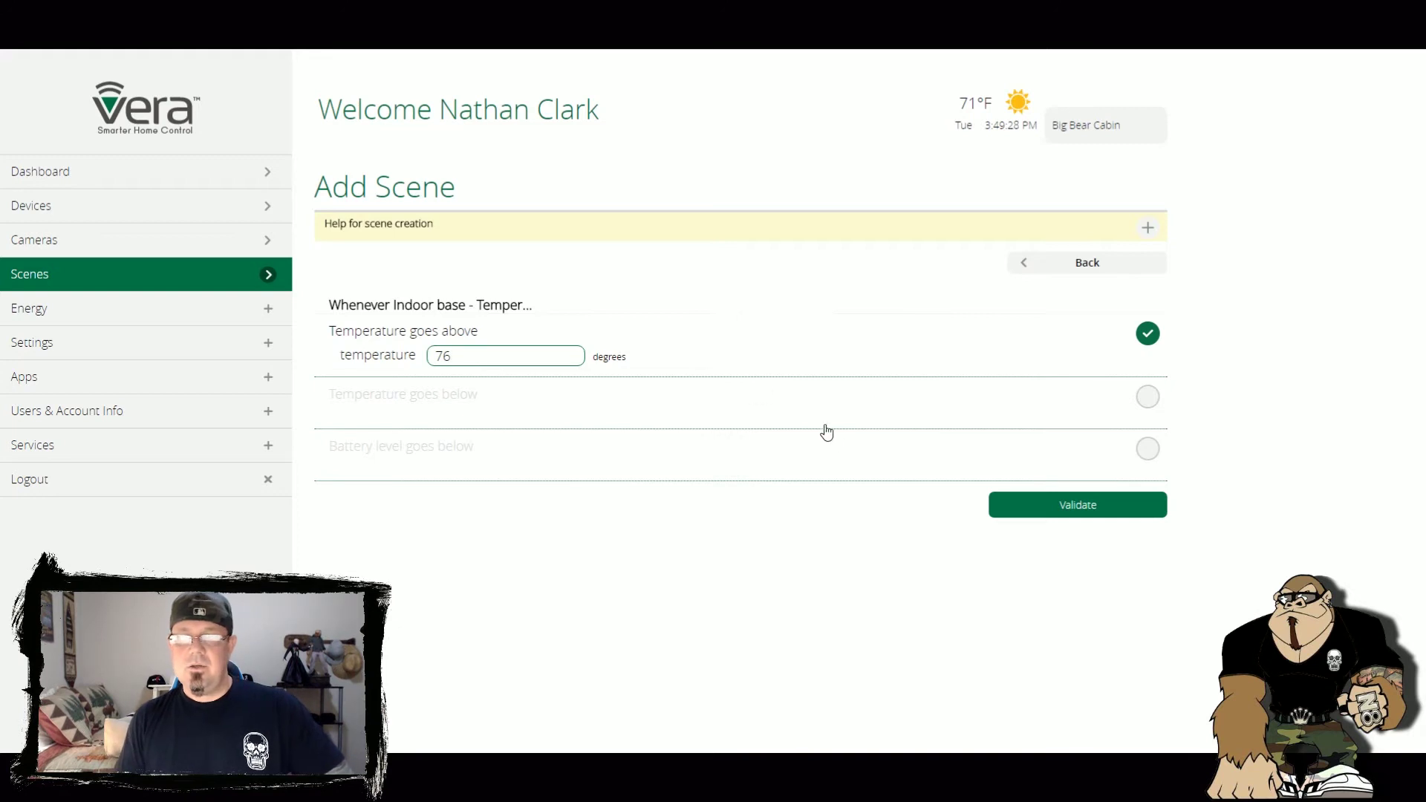
pyautogui.click(1051, 508)
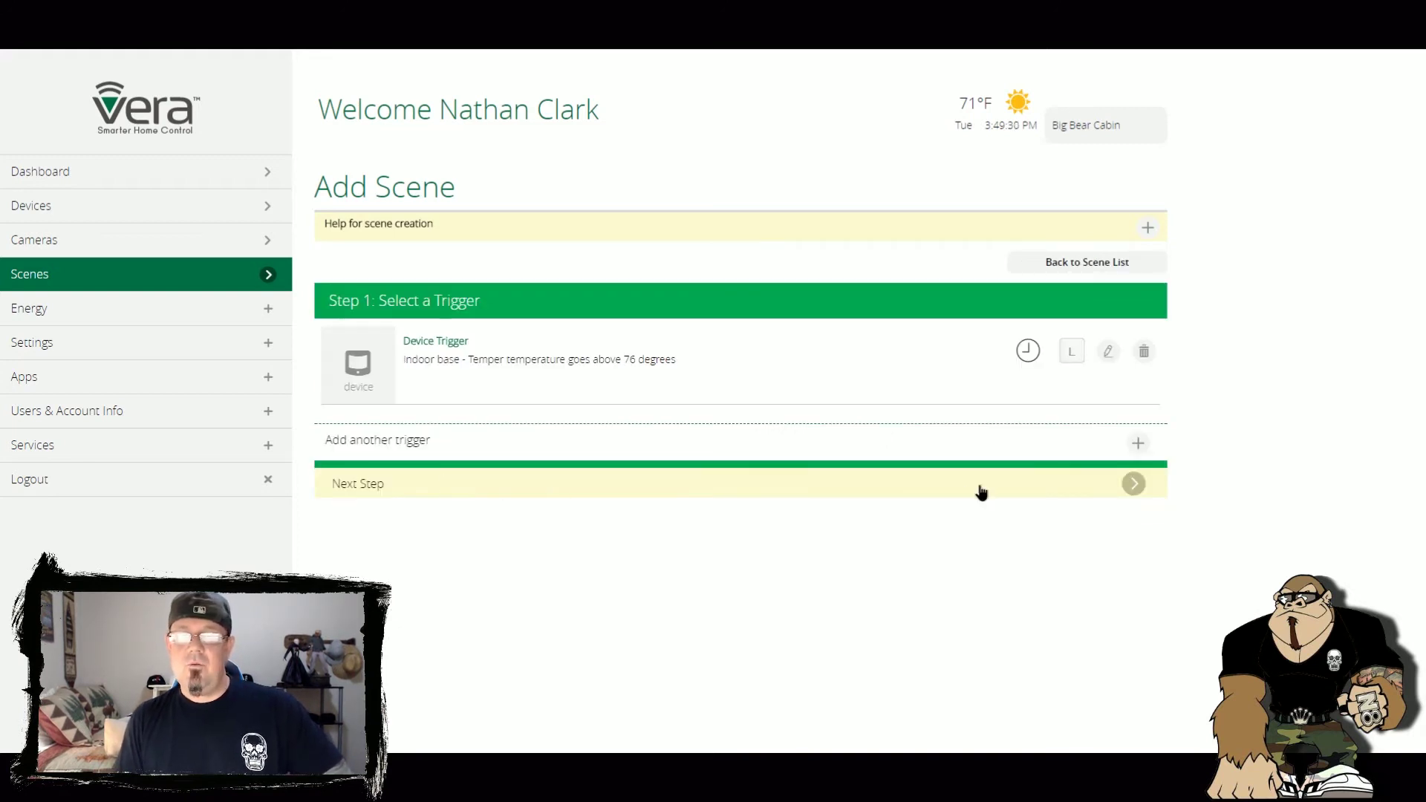
# Step: Look through the devices available for the temperature scene's actions, and quit the scene editor without saving
pyautogui.click(978, 490)
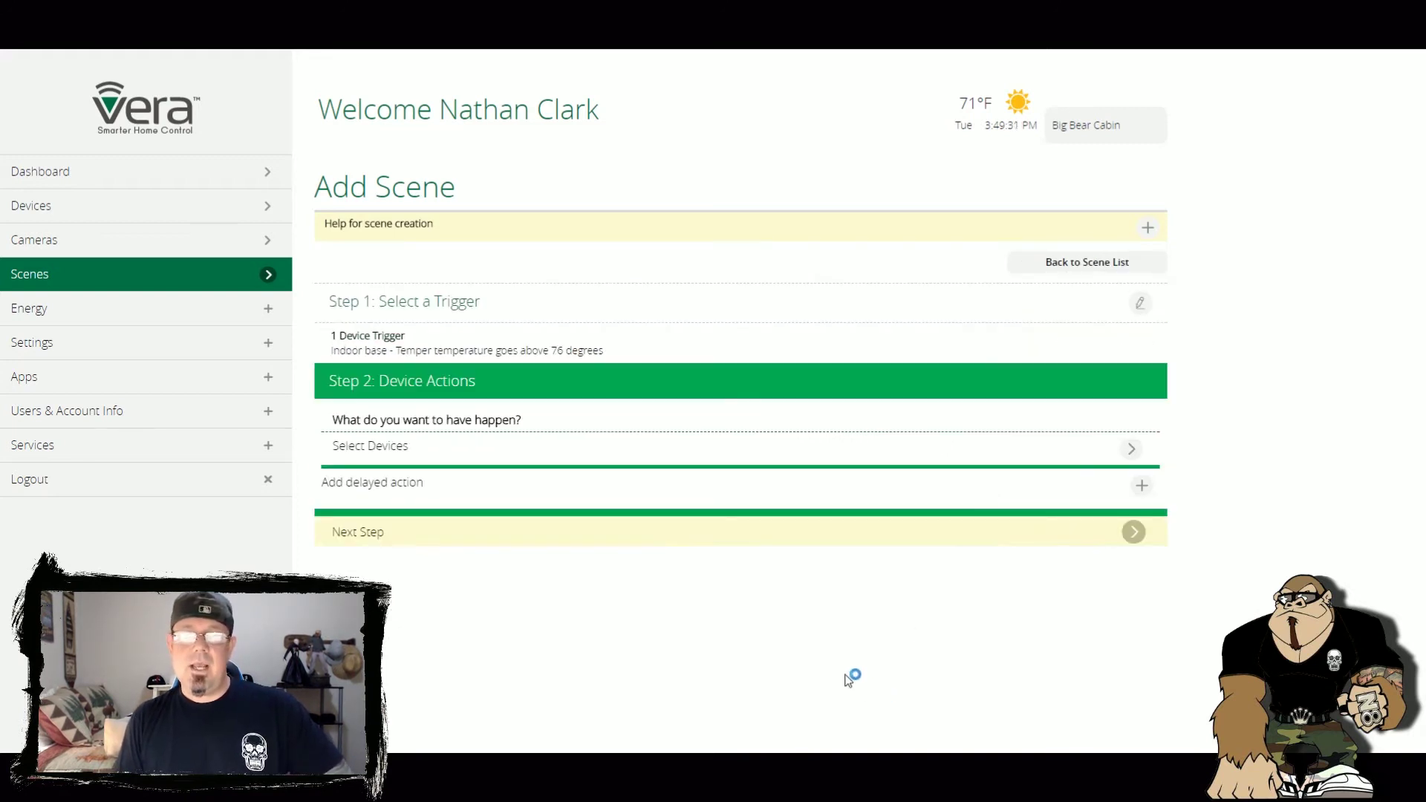
pyautogui.click(367, 449)
pyautogui.scroll(-4, 1115, 504)
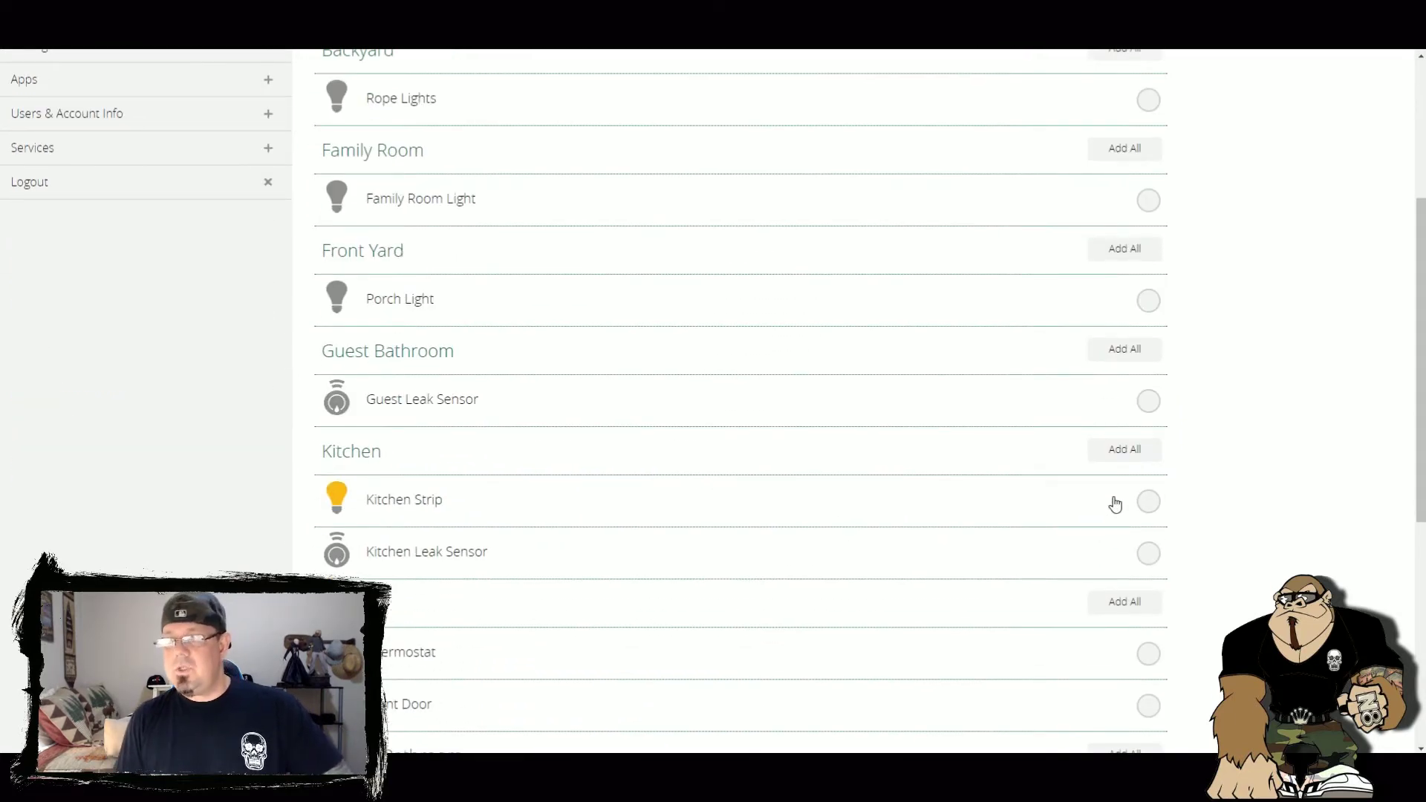
pyautogui.scroll(1, 1203, 327)
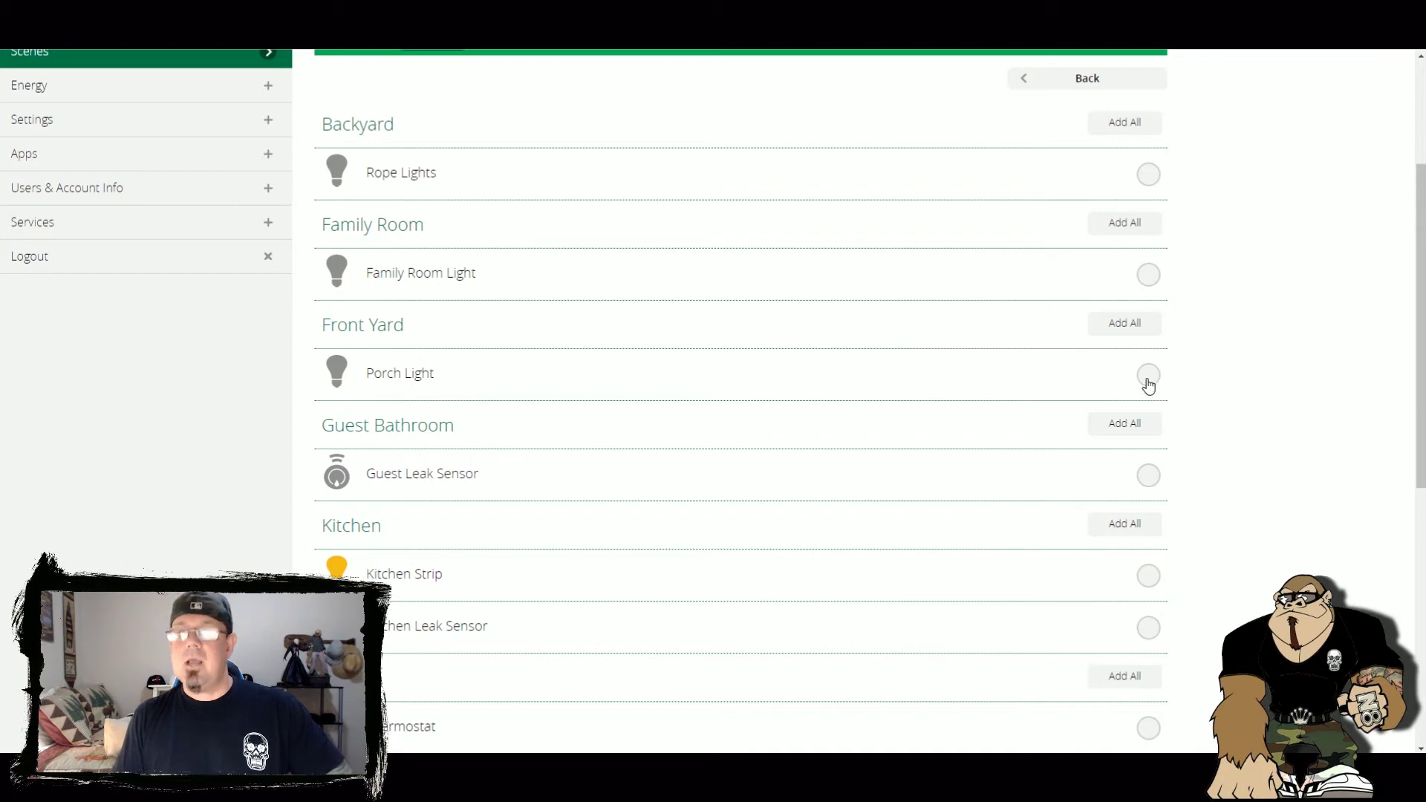
pyautogui.scroll(-7, 1265, 368)
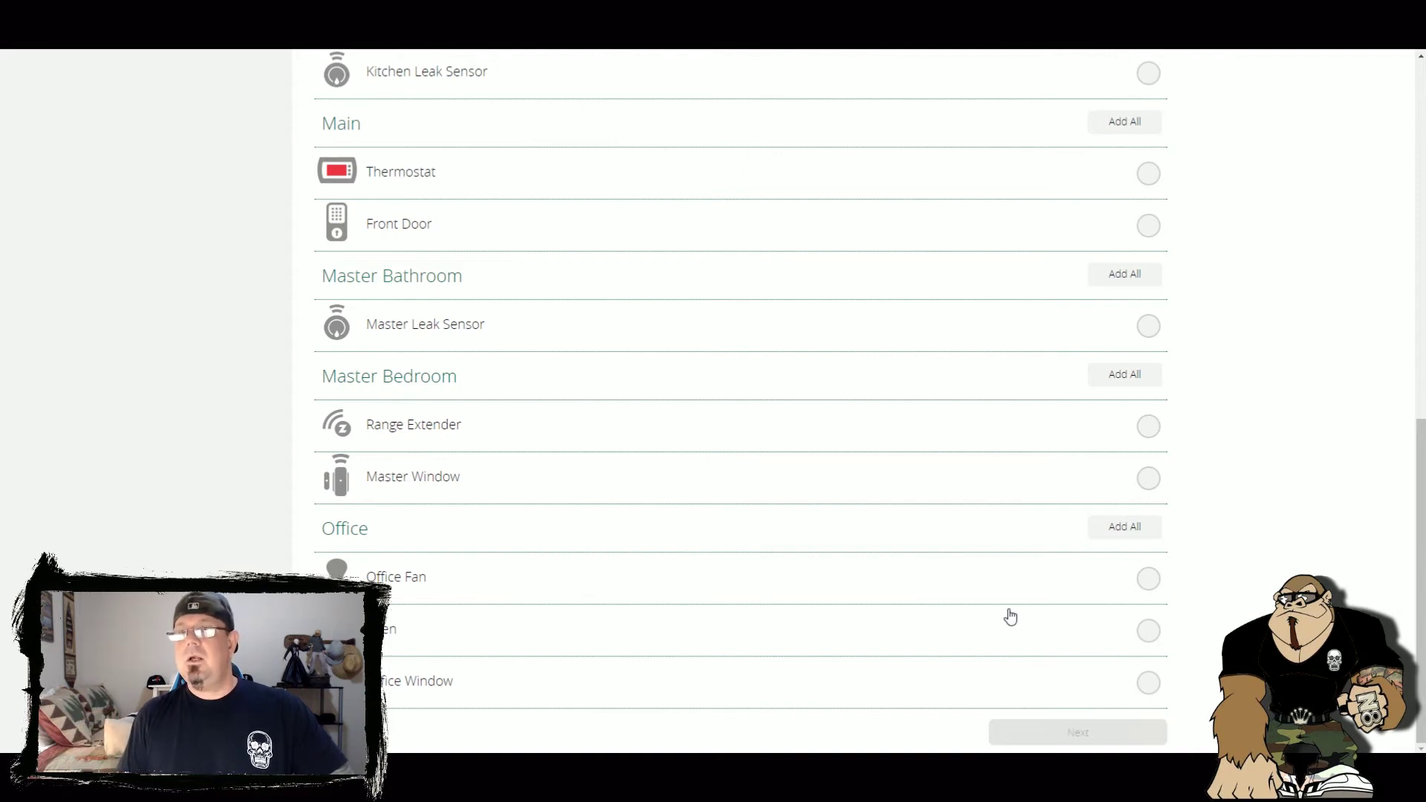
pyautogui.scroll(10, 1010, 616)
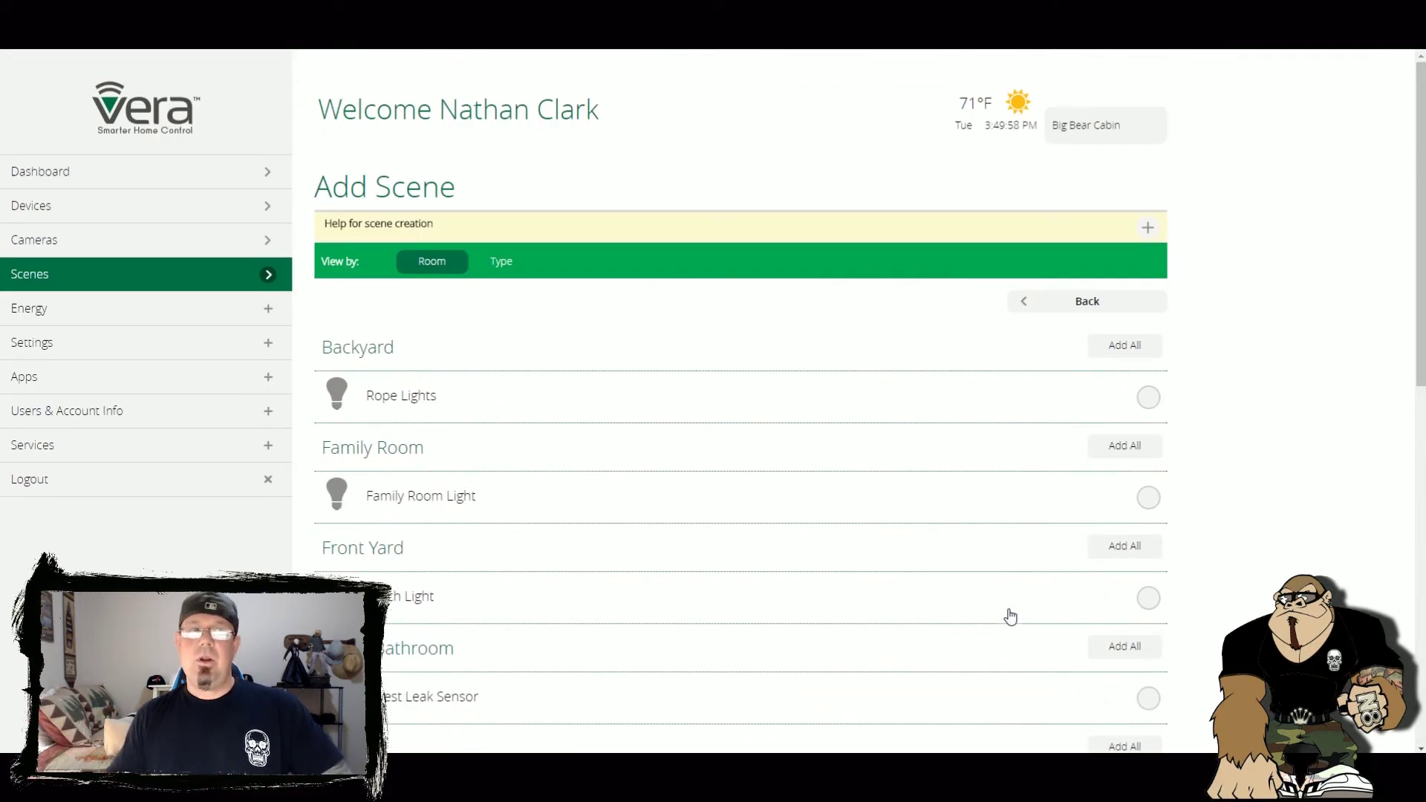
pyautogui.click(145, 182)
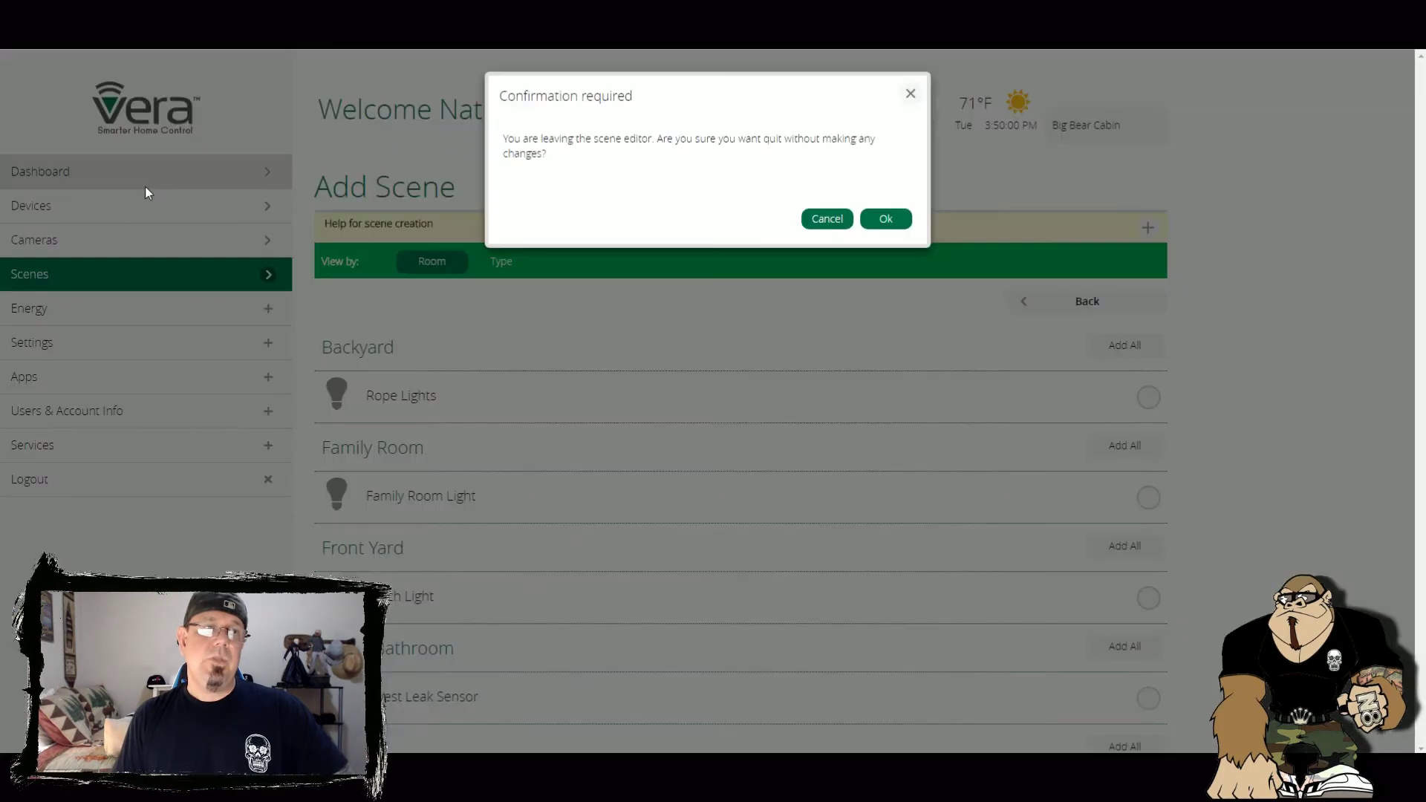
pyautogui.click(883, 219)
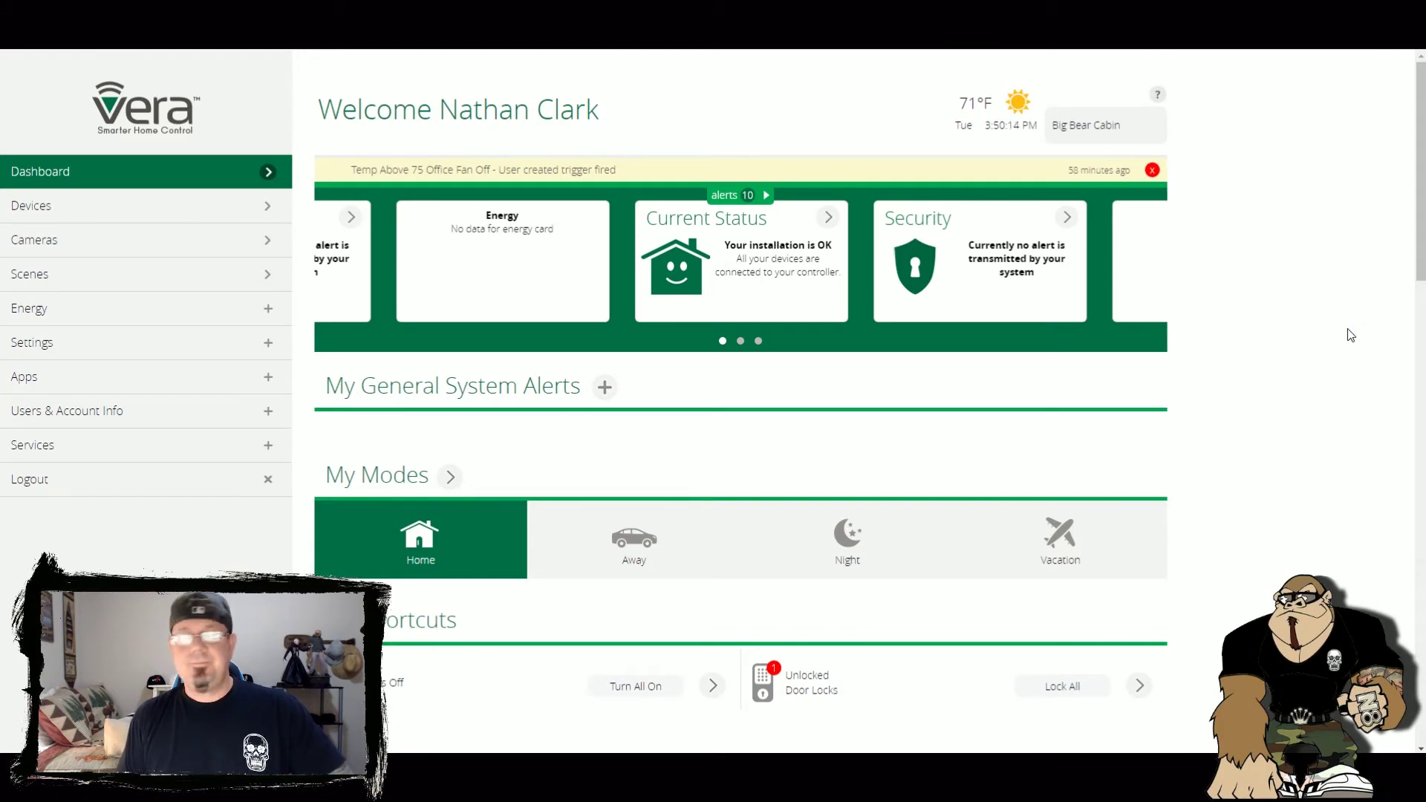
# Step: Compare the Thermostat's inside temperature with the Weather Station's Indoor base - Temper reading on the dashboard
pyautogui.scroll(-5, 1156, 423)
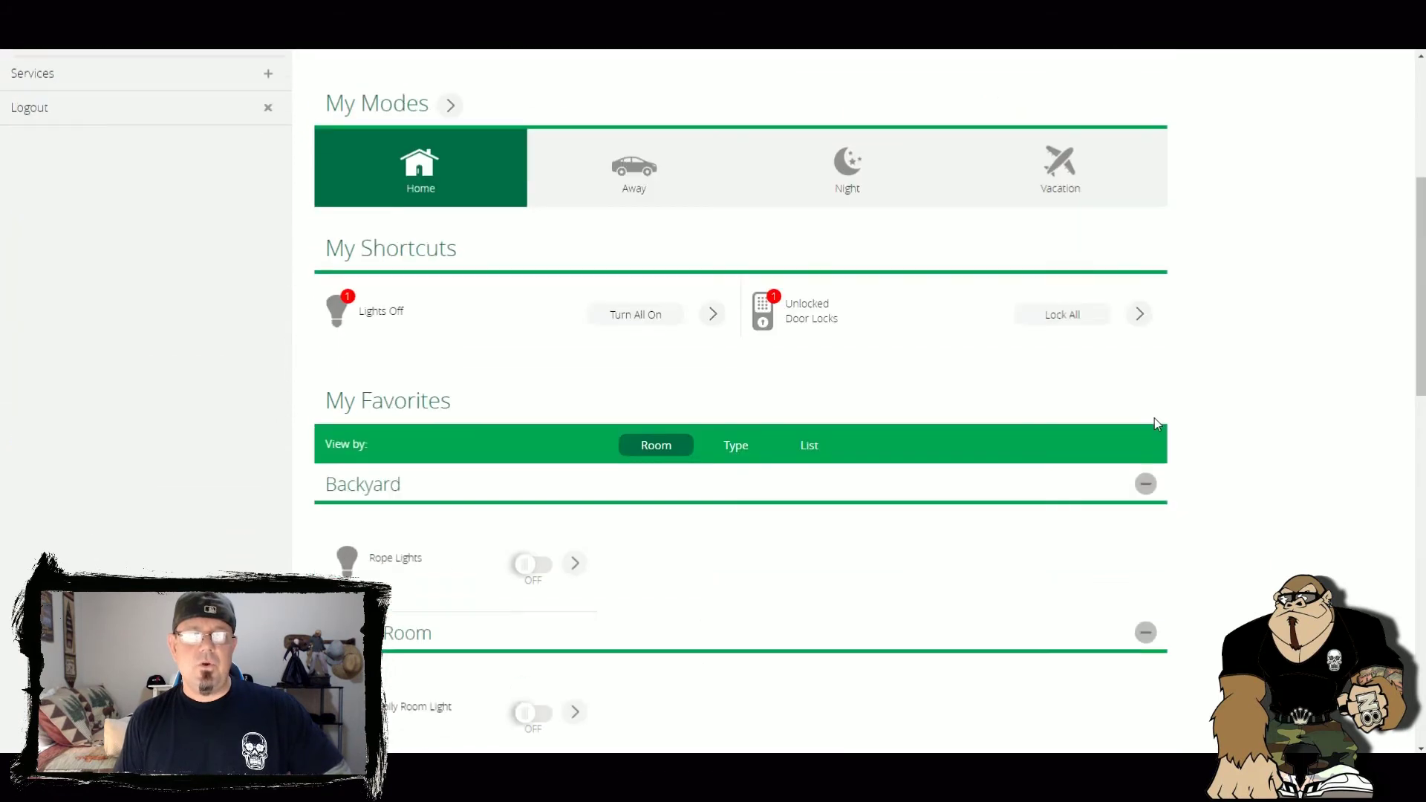
pyautogui.scroll(-11, 1156, 423)
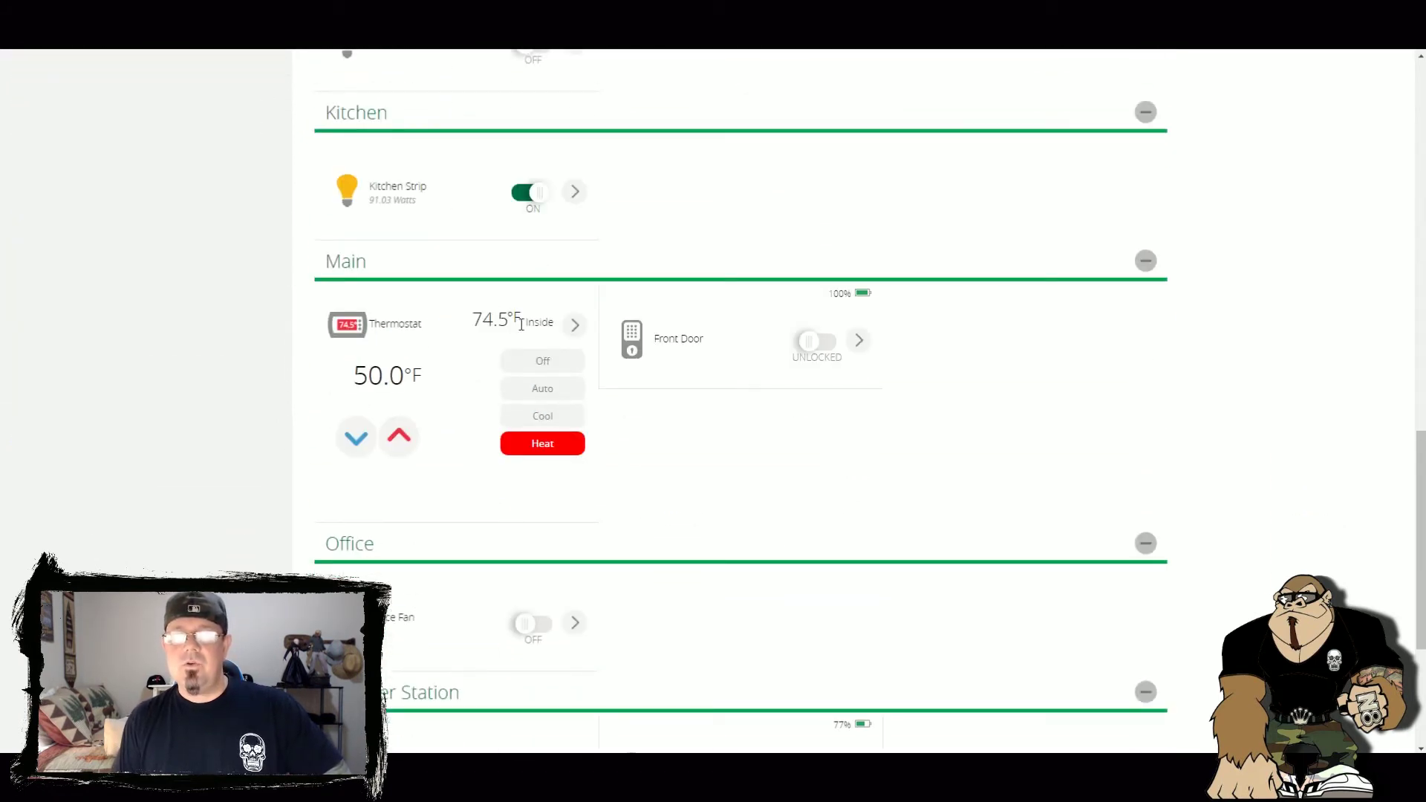
pyautogui.click(578, 332)
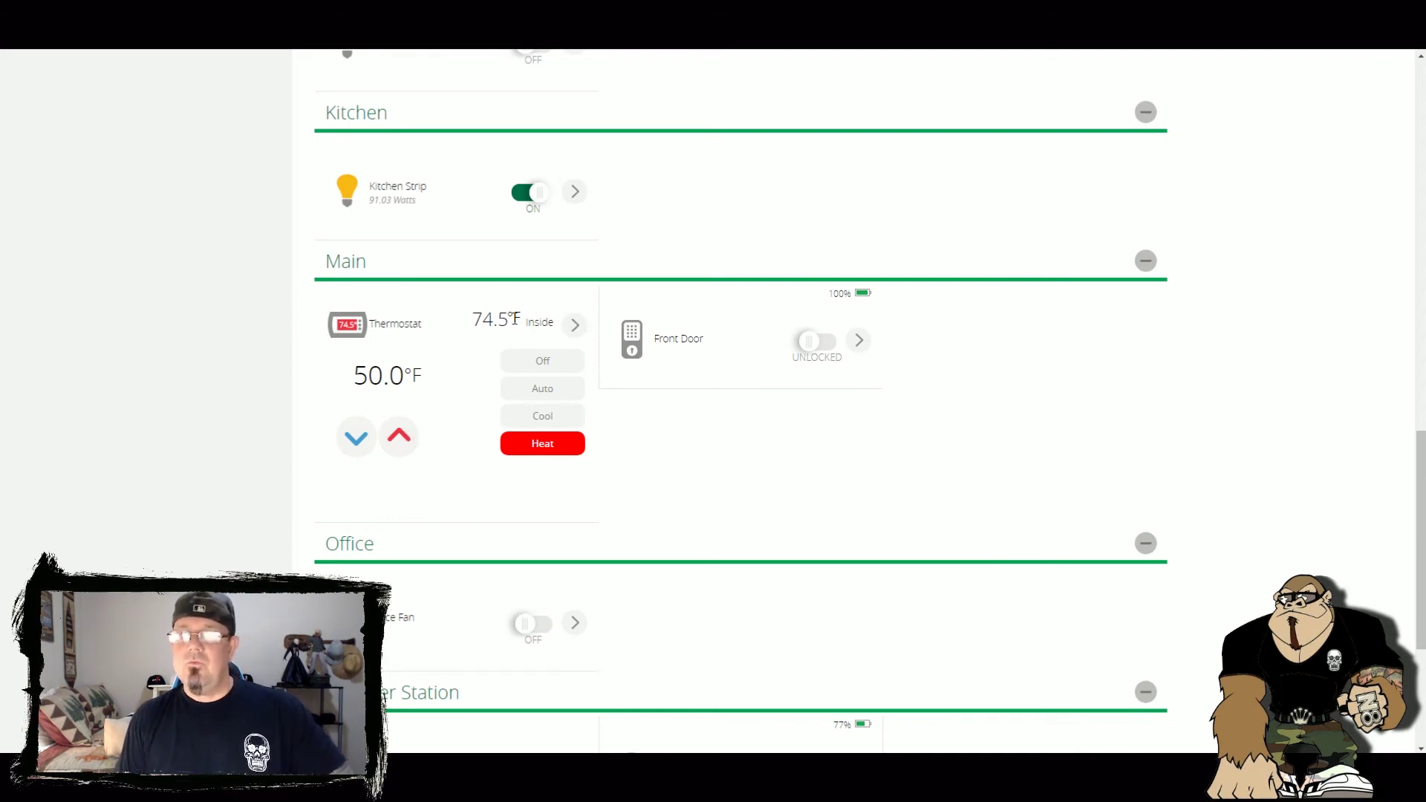
pyautogui.scroll(1, 519, 319)
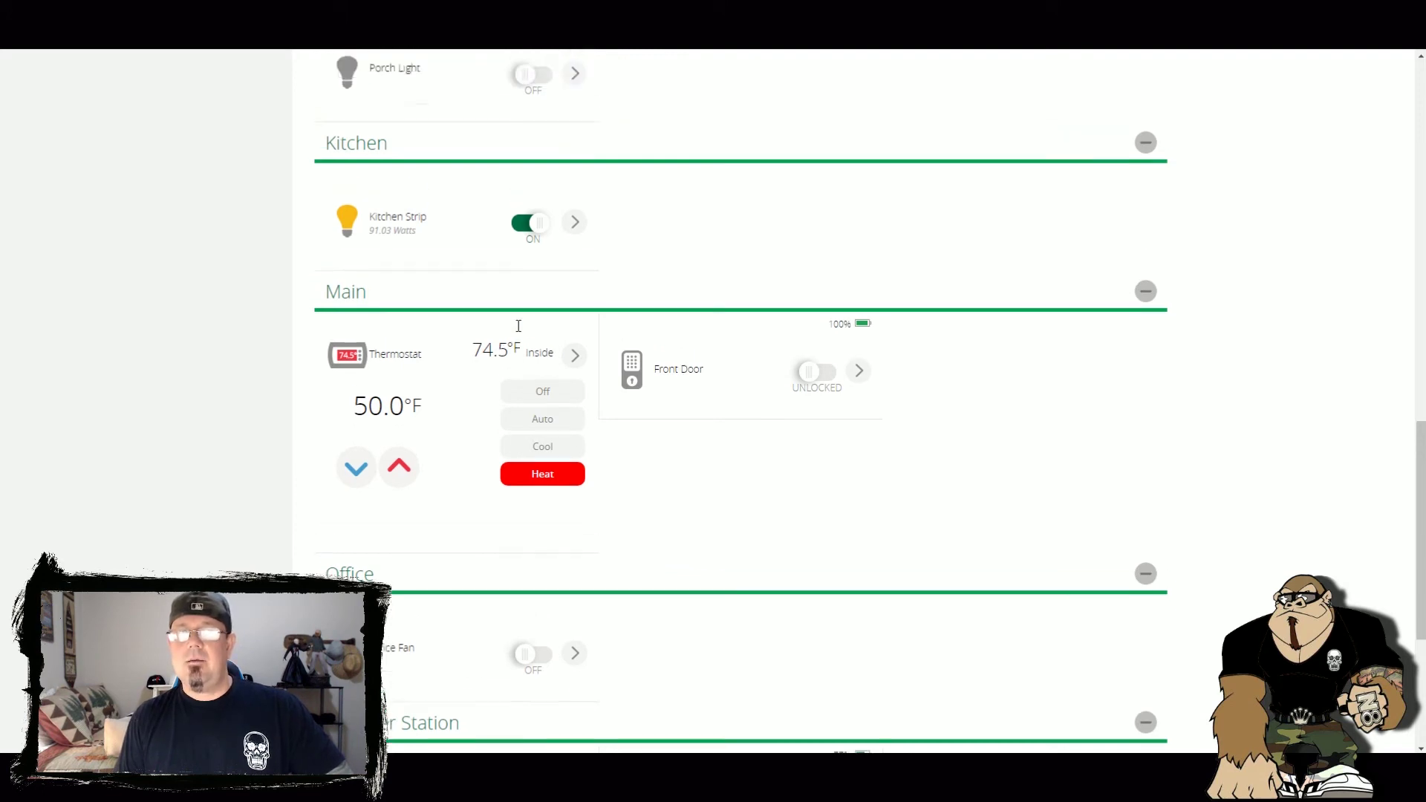
pyautogui.scroll(-5, 476, 371)
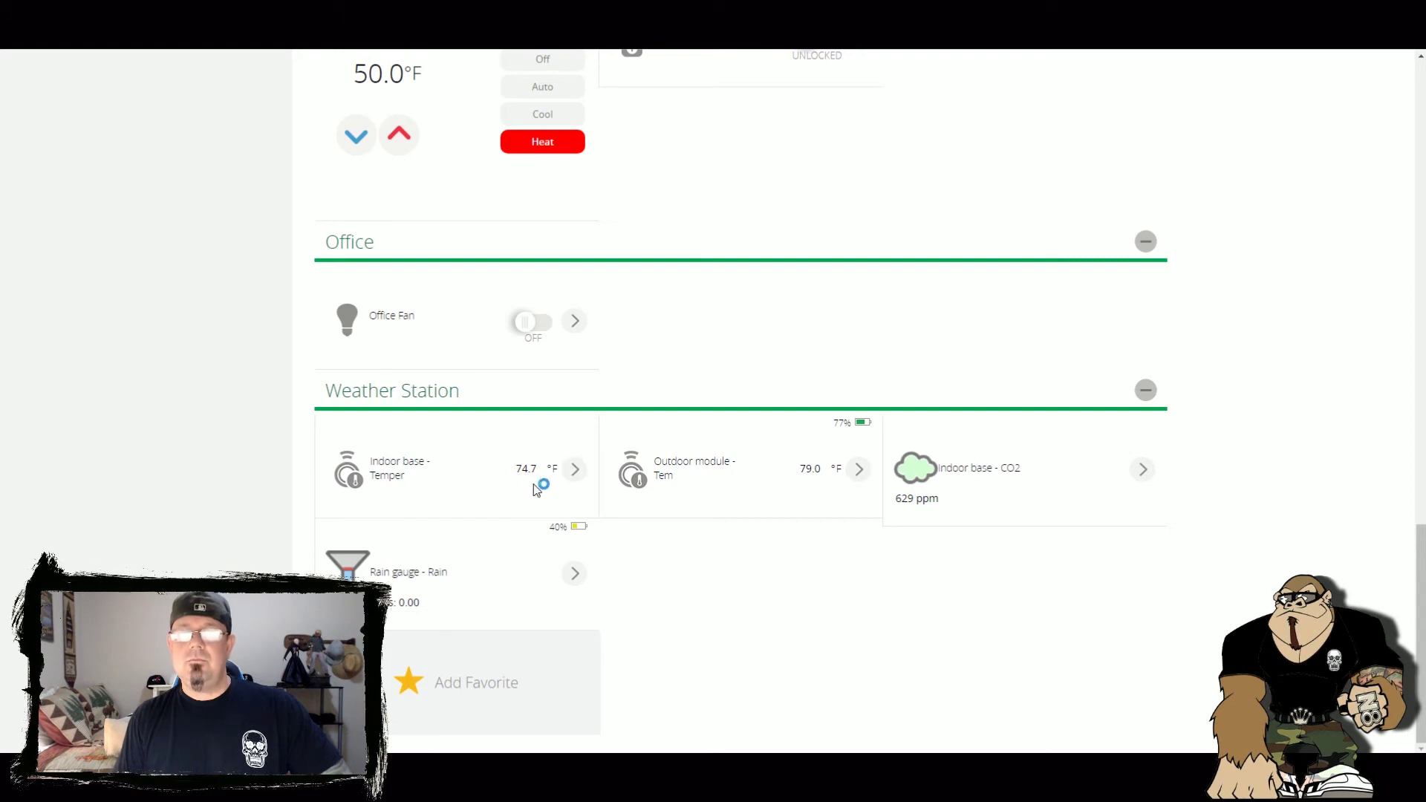
# Step: Add another scene with the Thermostat in the Main room as its device trigger
pyautogui.scroll(3, 565, 461)
pyautogui.scroll(12, 945, 382)
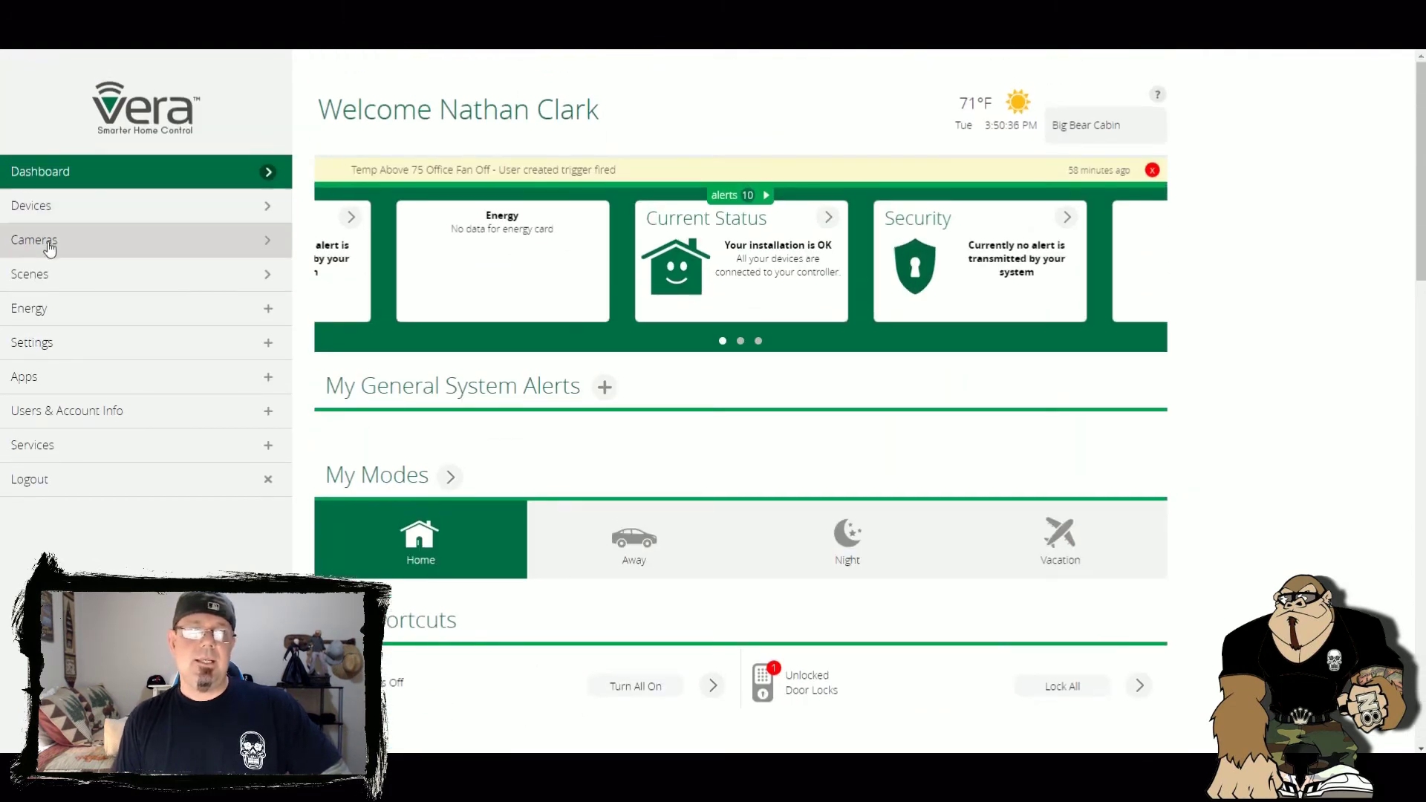
pyautogui.click(46, 279)
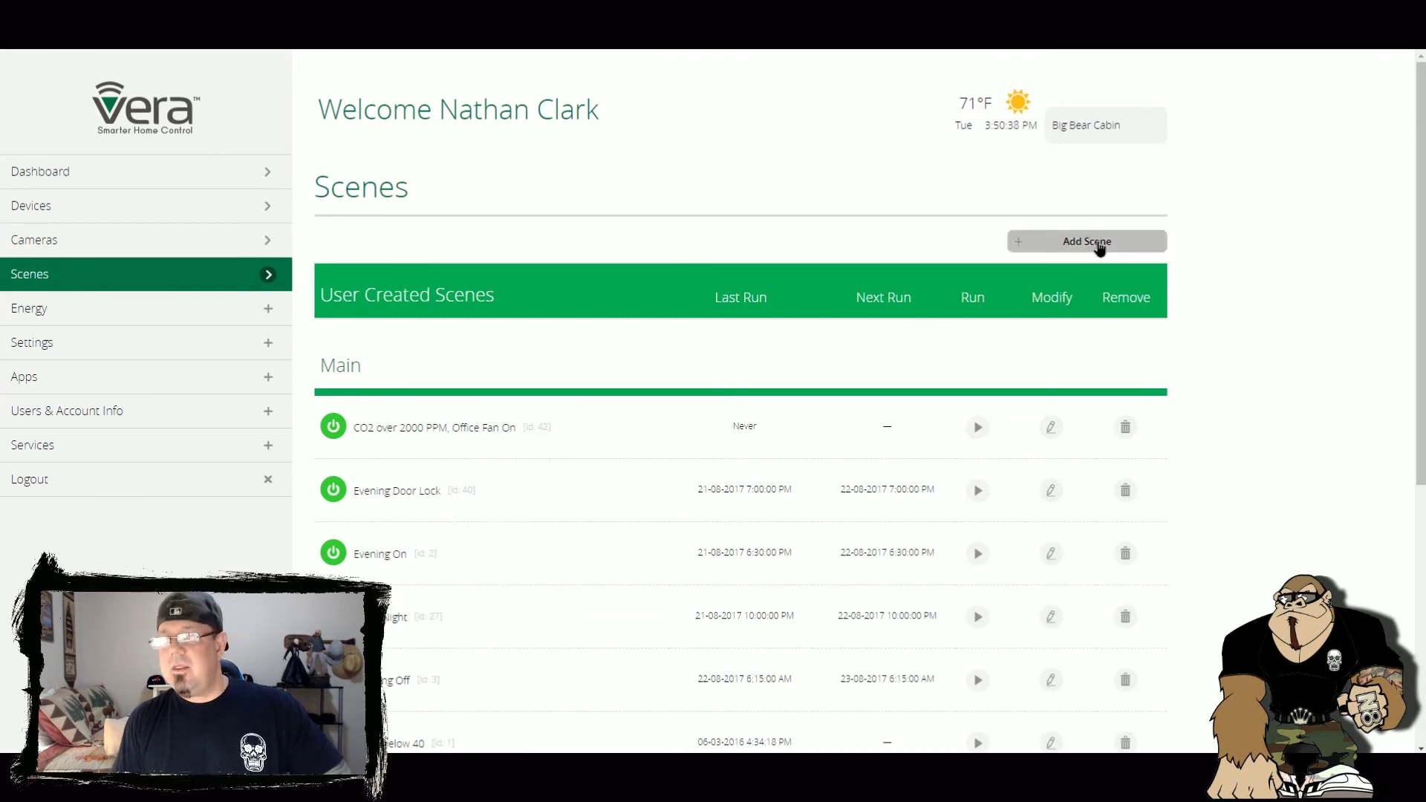
pyautogui.click(1081, 244)
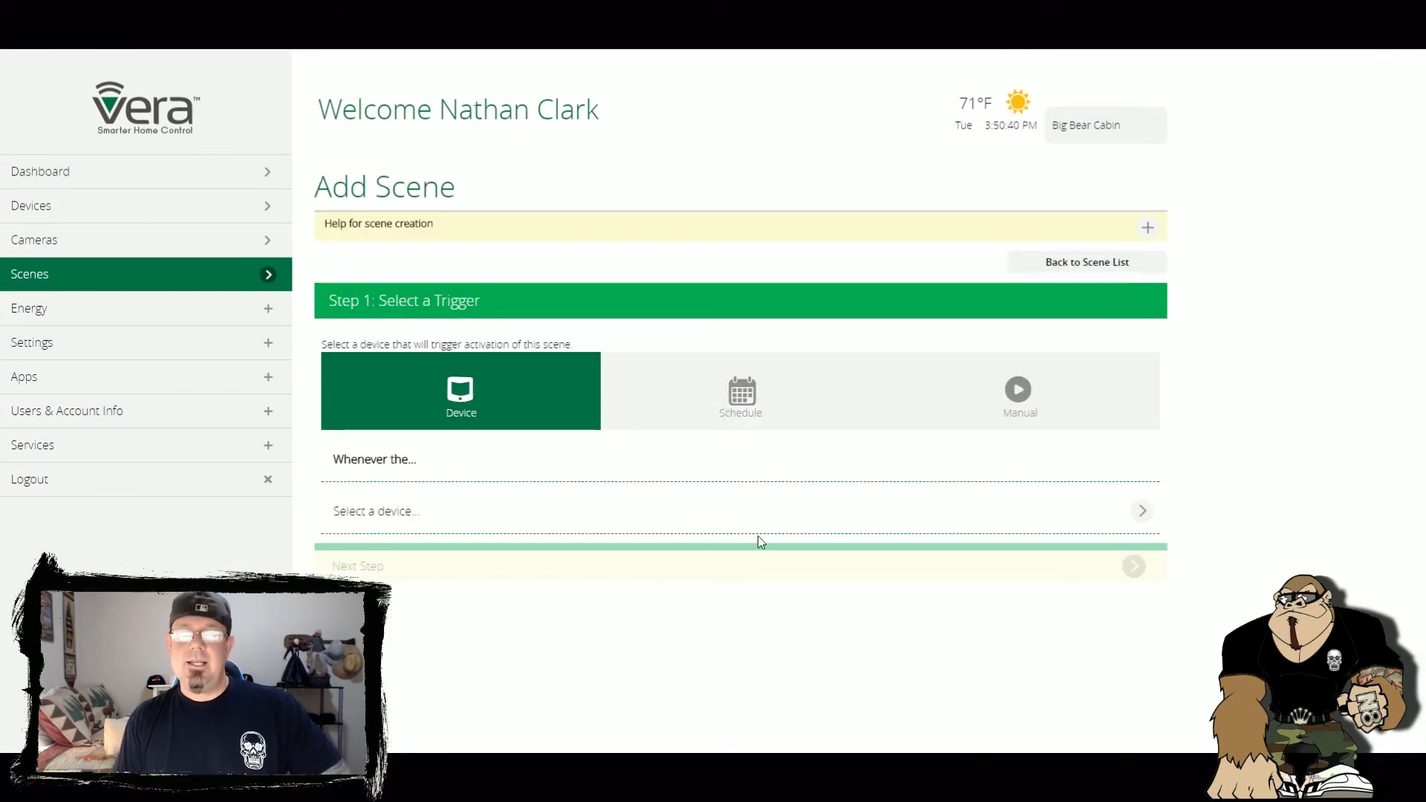
pyautogui.click(1143, 511)
pyautogui.scroll(-10, 1188, 490)
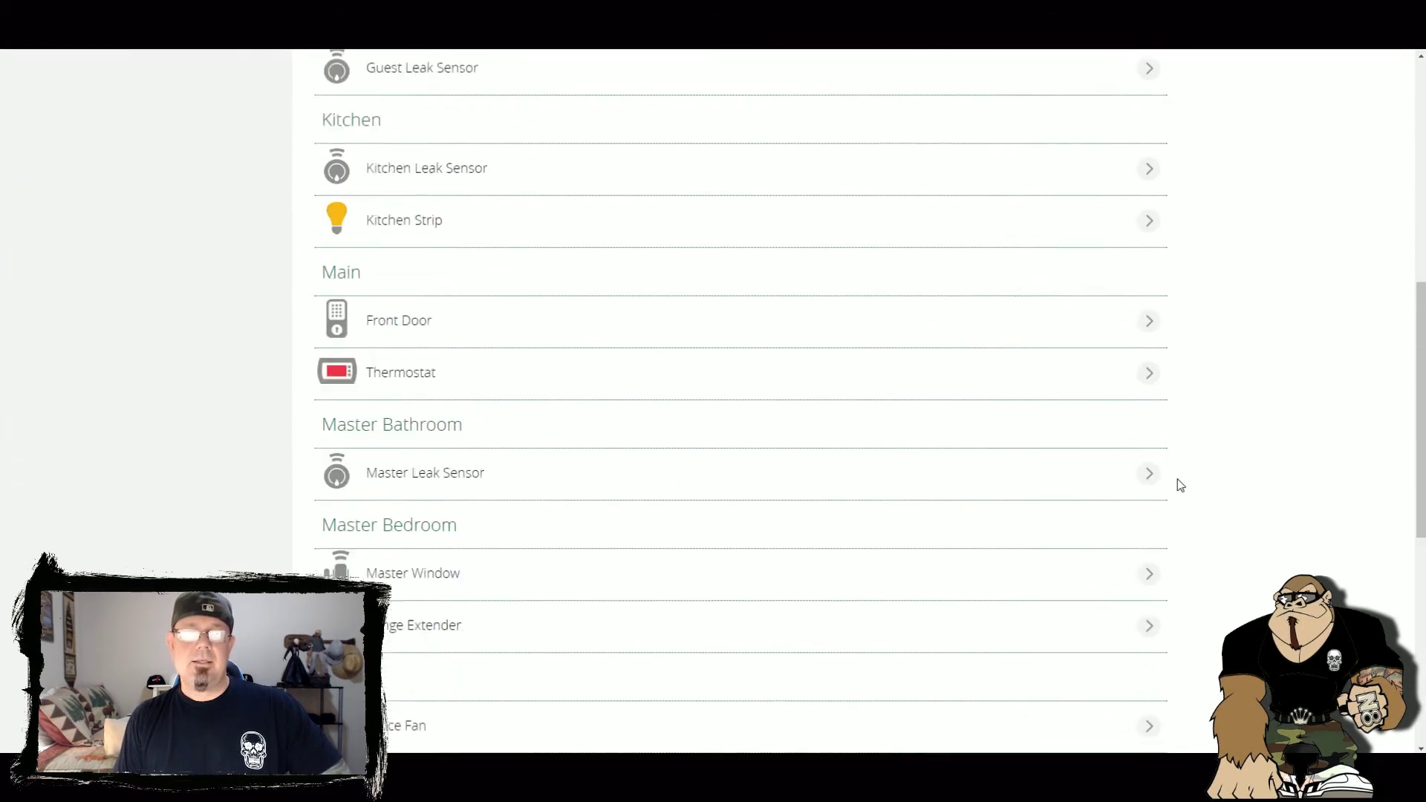
pyautogui.click(1149, 238)
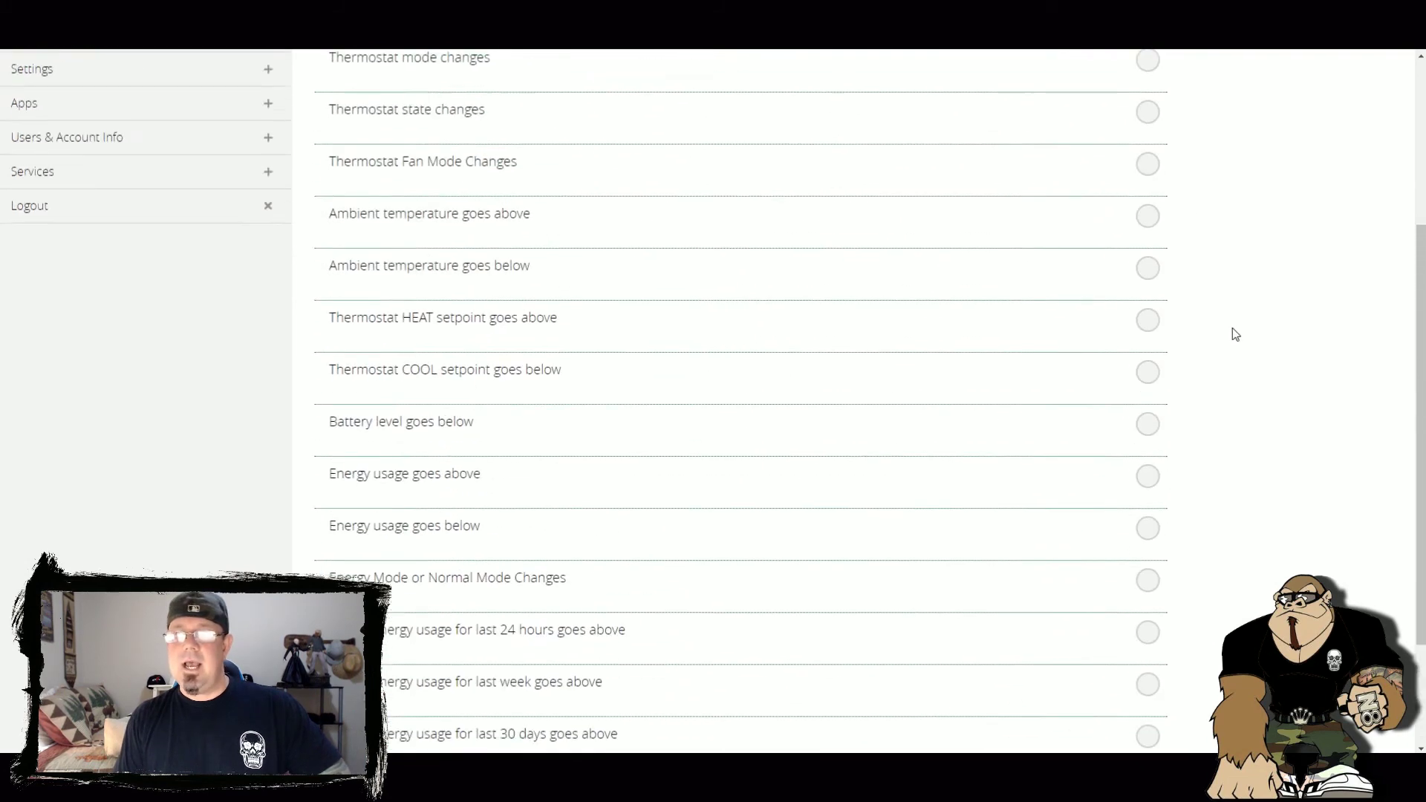
# Step: Set the trigger to fire when the thermostat's ambient temperature goes above 76 degrees, and quit the scene editor without saving
pyautogui.scroll(3, 1232, 331)
pyautogui.scroll(-2, 429, 320)
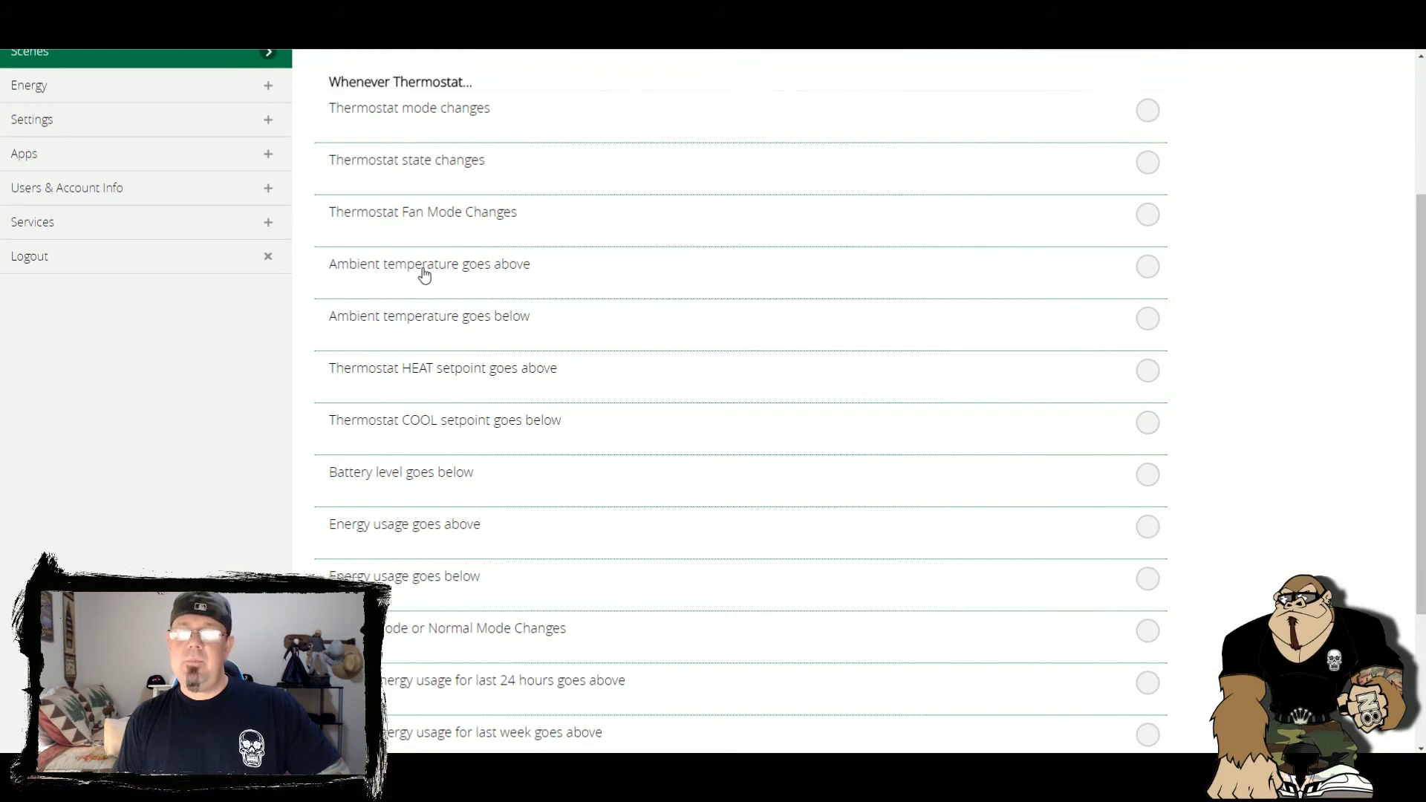
pyautogui.click(1144, 269)
pyautogui.click(494, 289)
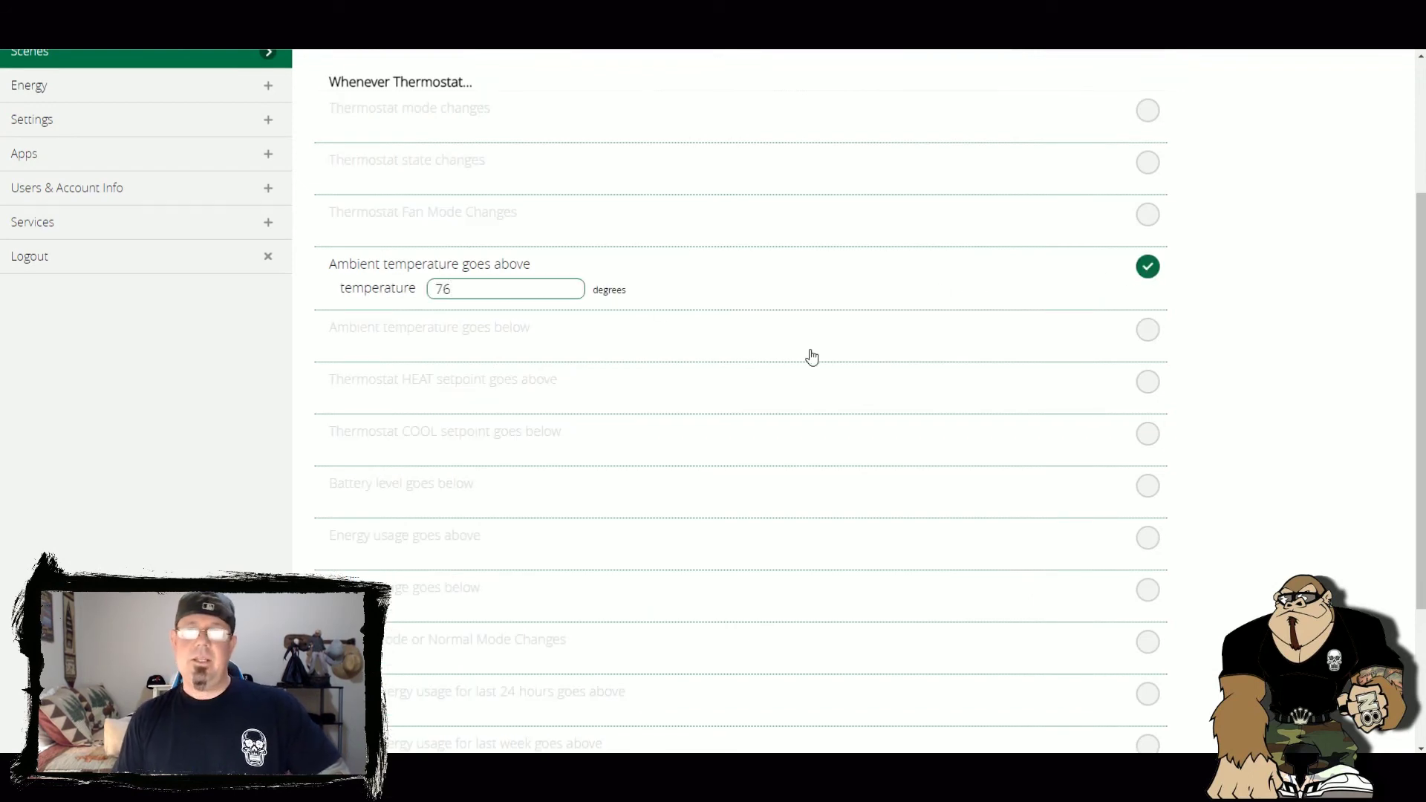
pyautogui.scroll(-3, 965, 349)
pyautogui.click(1086, 732)
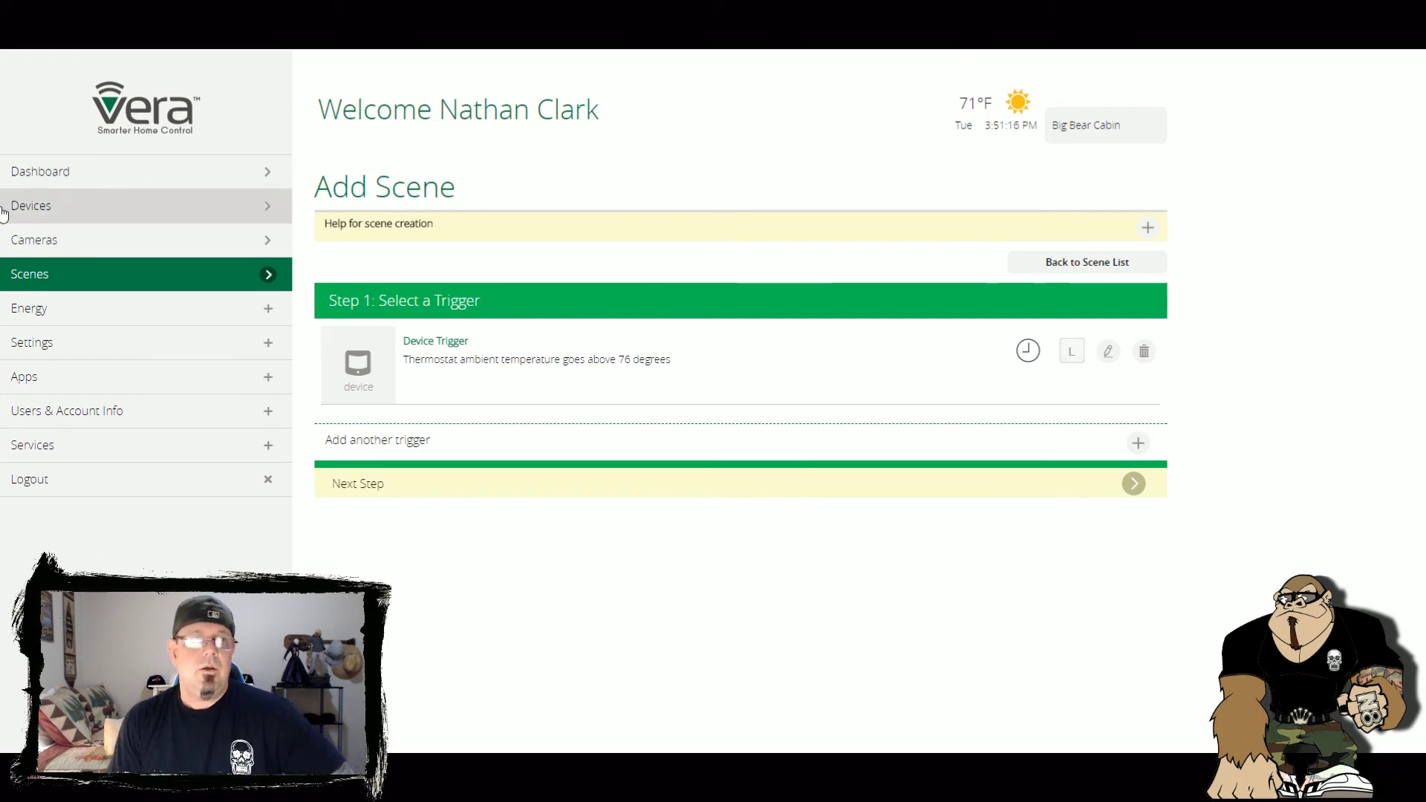
pyautogui.click(106, 178)
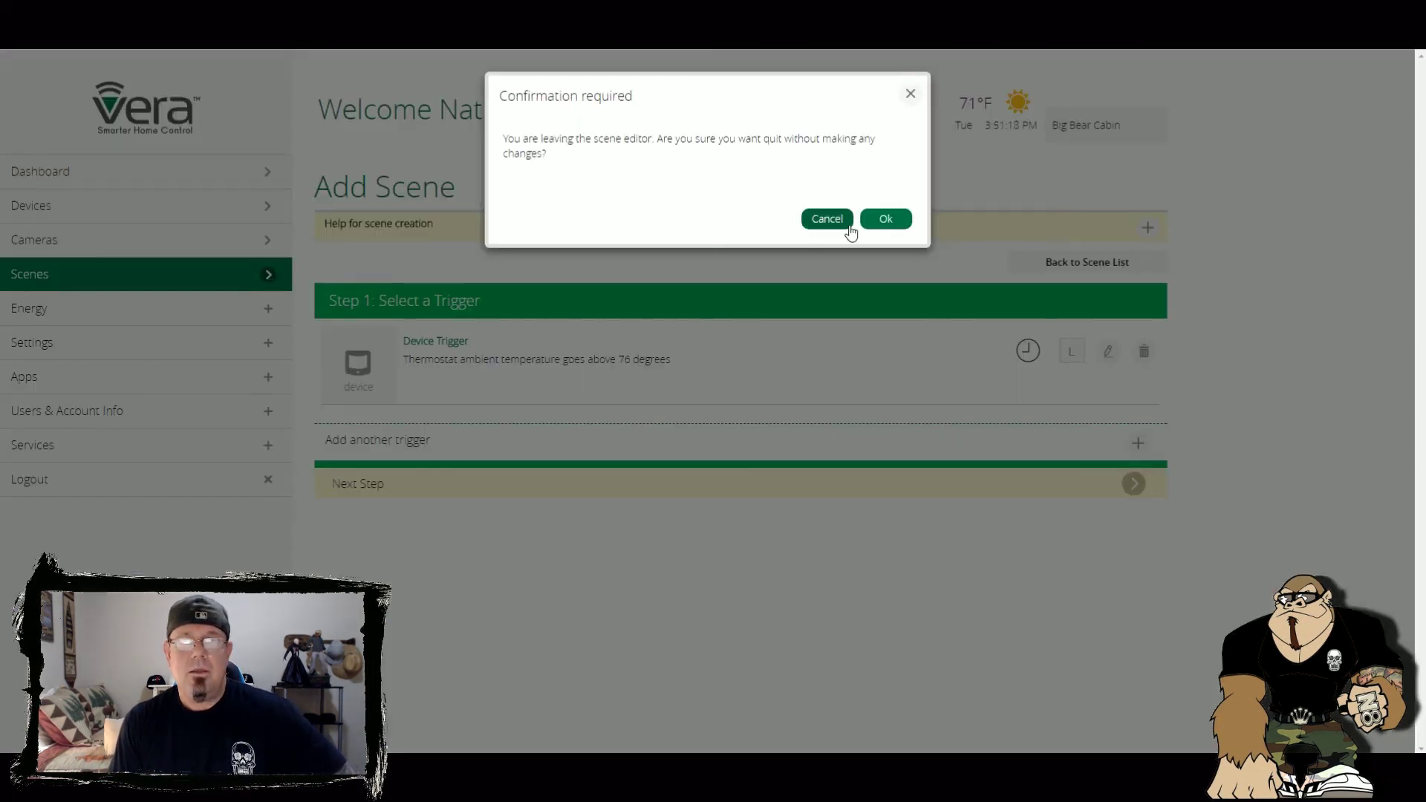
pyautogui.click(885, 219)
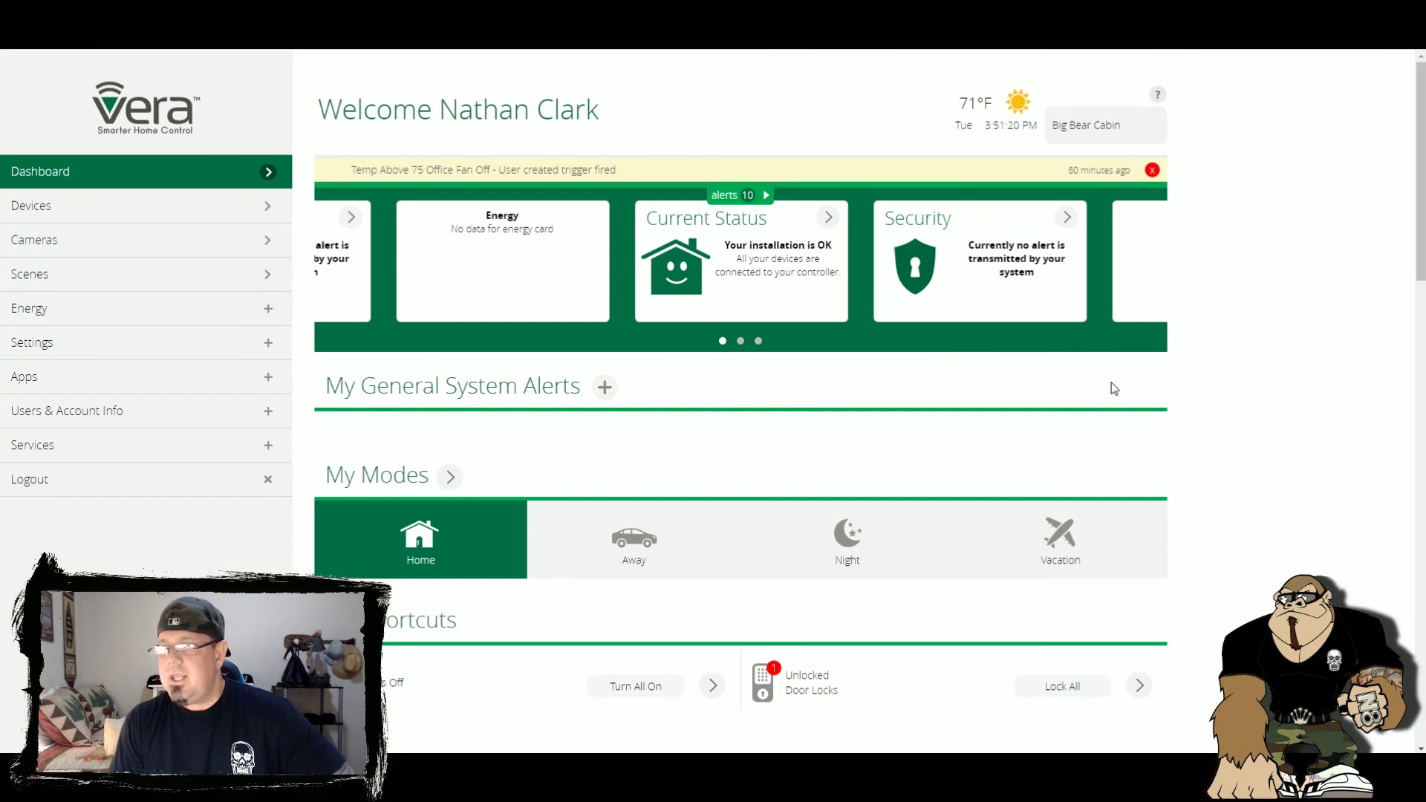